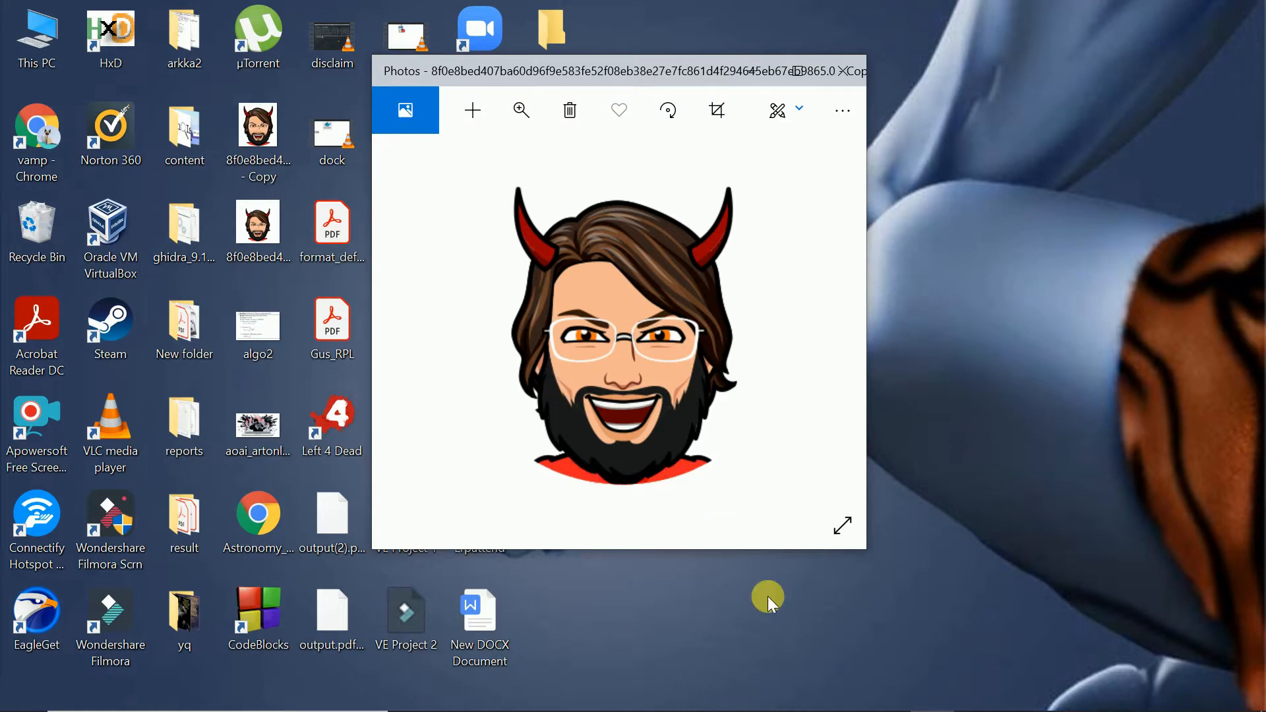
- Switch to the Chrome window and search Google for "cooja simulator installation"
mouse_move(841, 689)
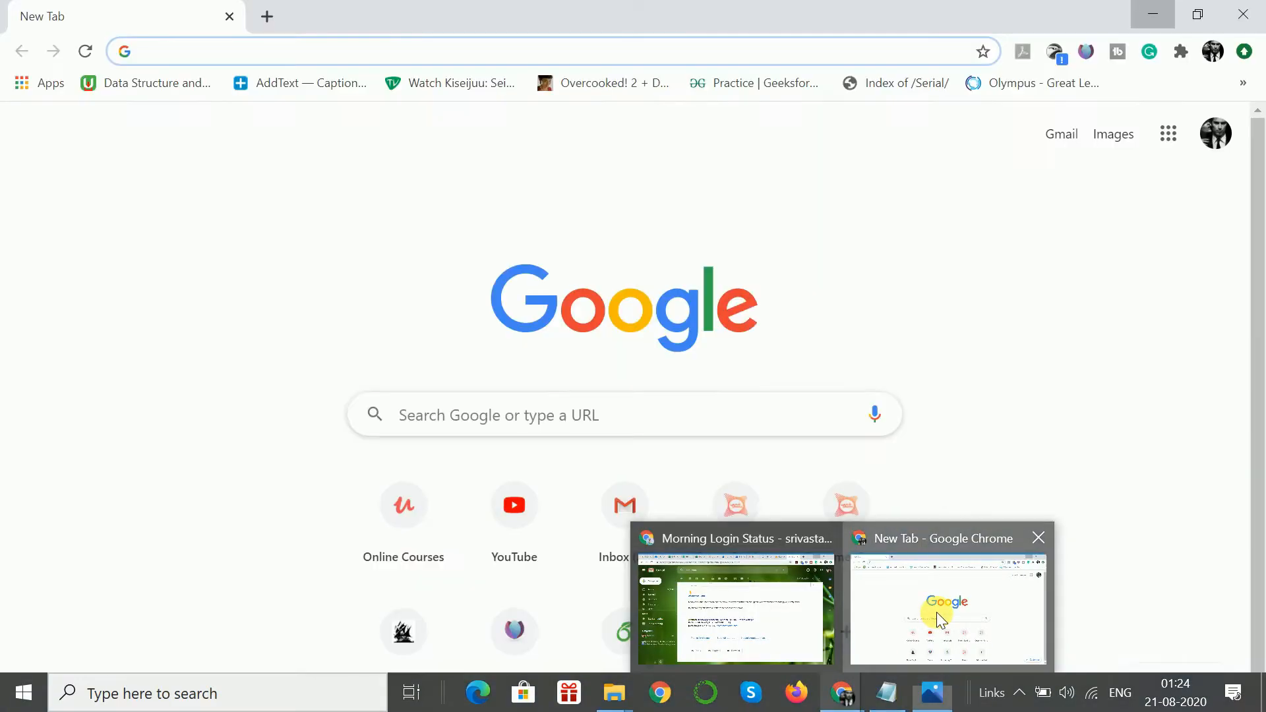
left_click(937, 612)
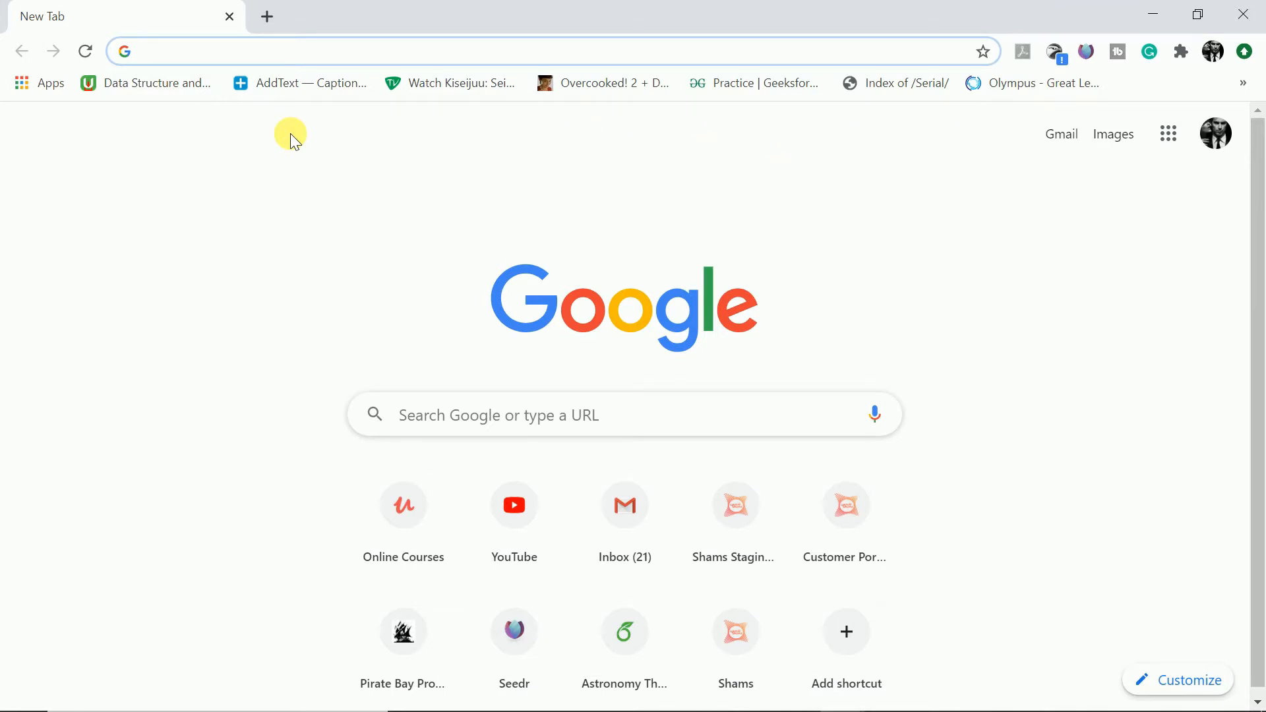
type("coo")
key("Right")
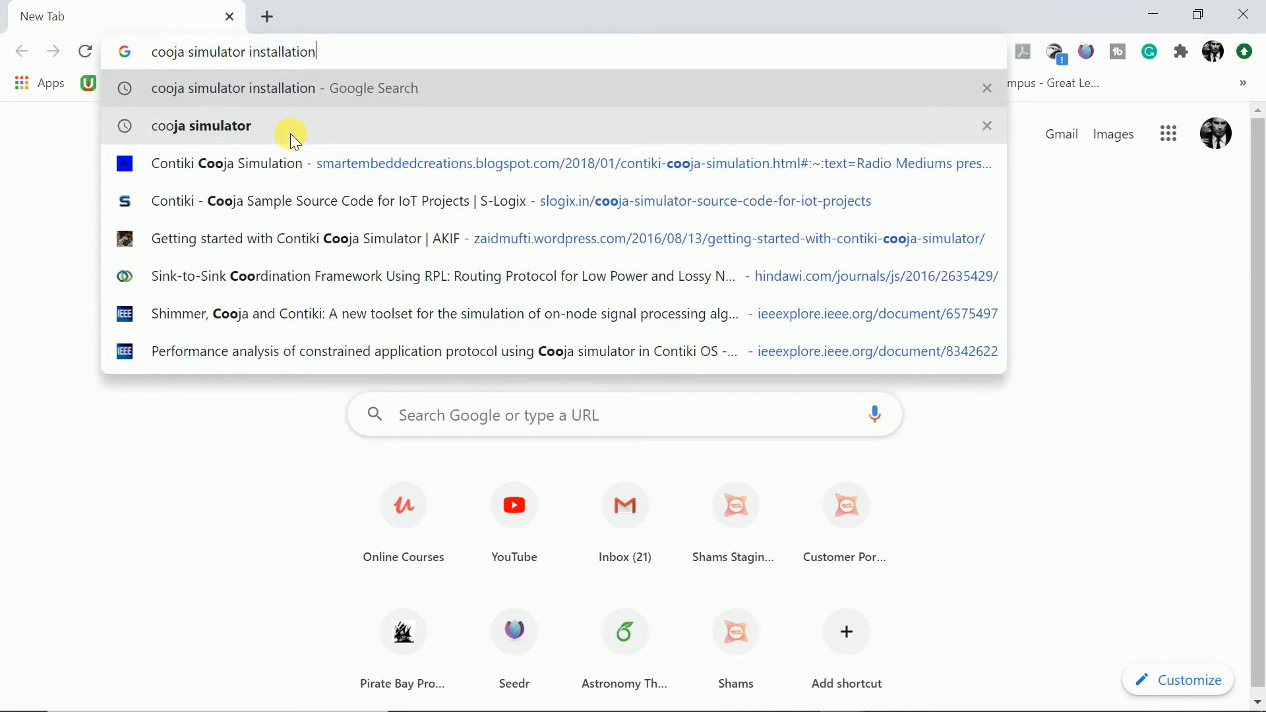
key("Return")
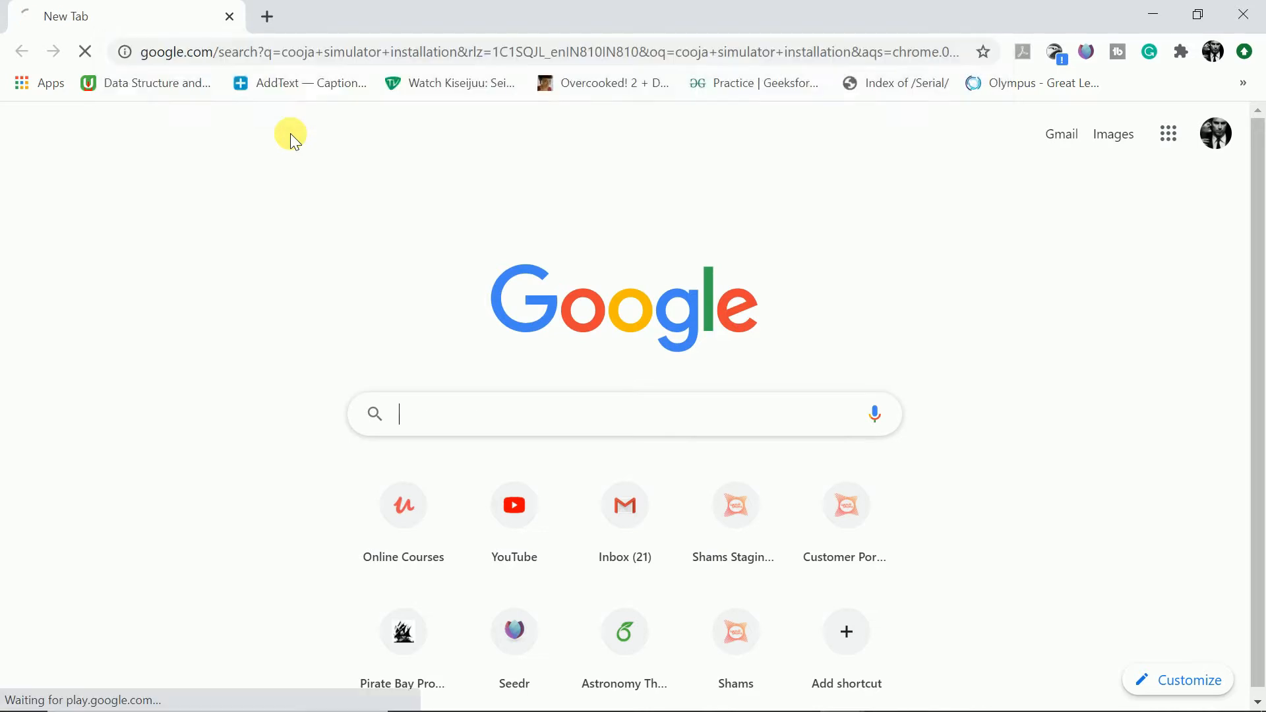
- Open the anrg.usc.edu "Installation - Contiki" result in a new tab and switch to that tab
scroll(268, 424, "down", 3)
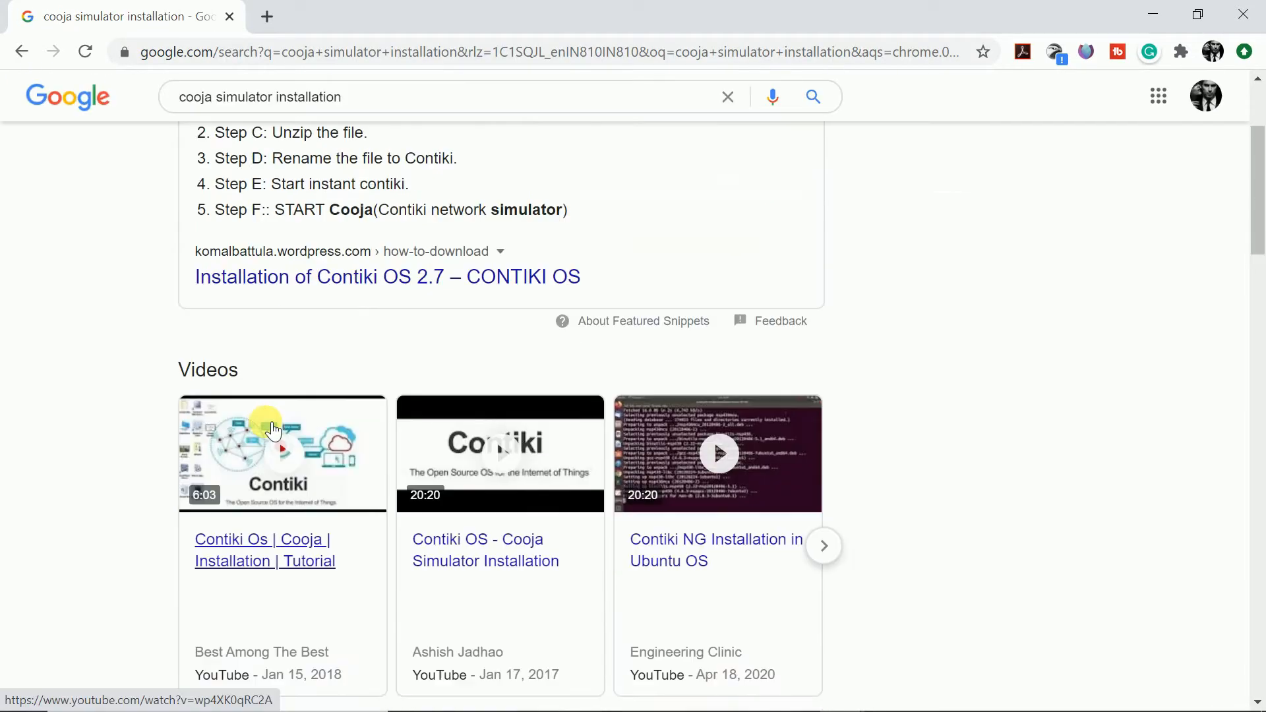
scroll(149, 437, "down", 9)
scroll(218, 297, "up", 1)
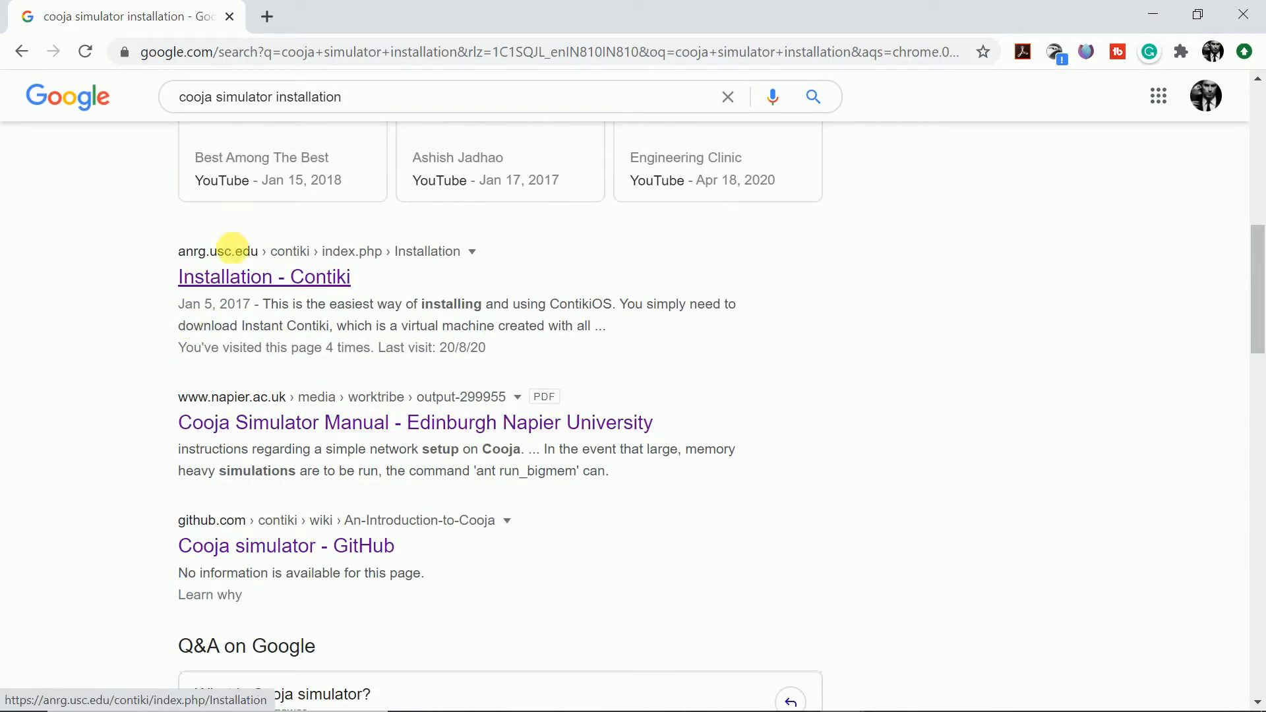
left_click(209, 254)
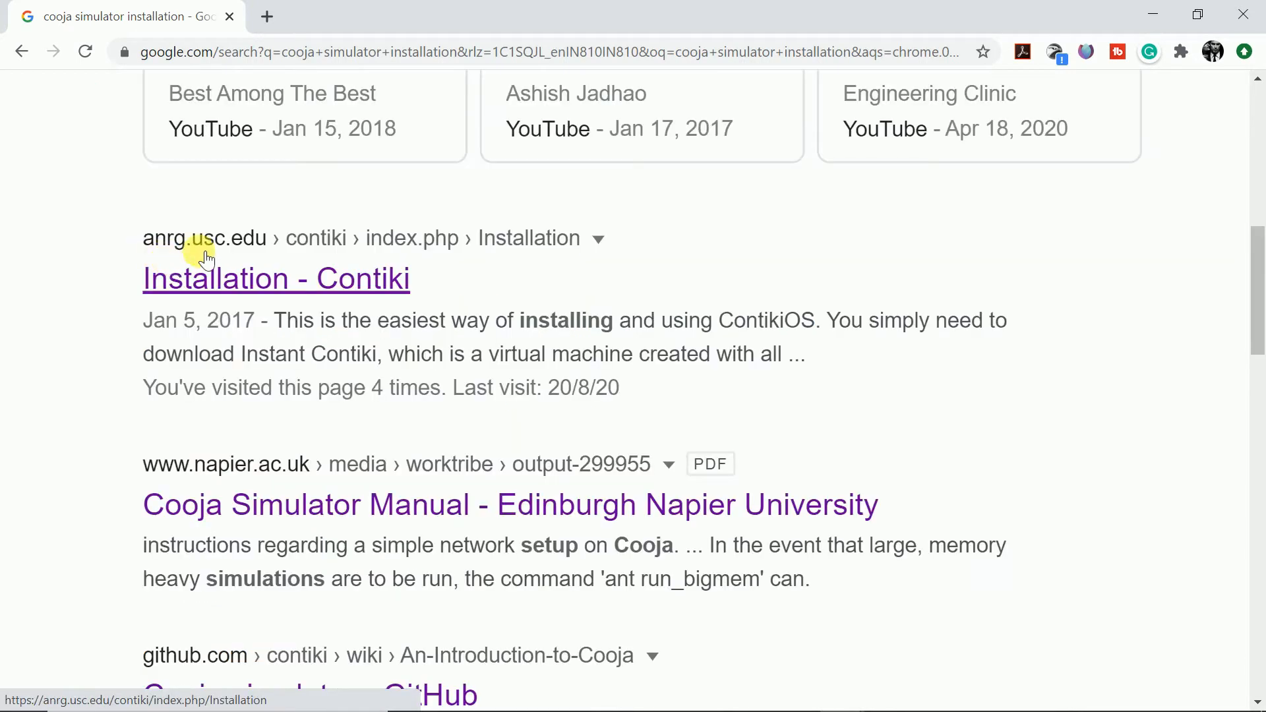
key("ctrl+plus")
key("ctrl+plus")
key("ctrl+plus")
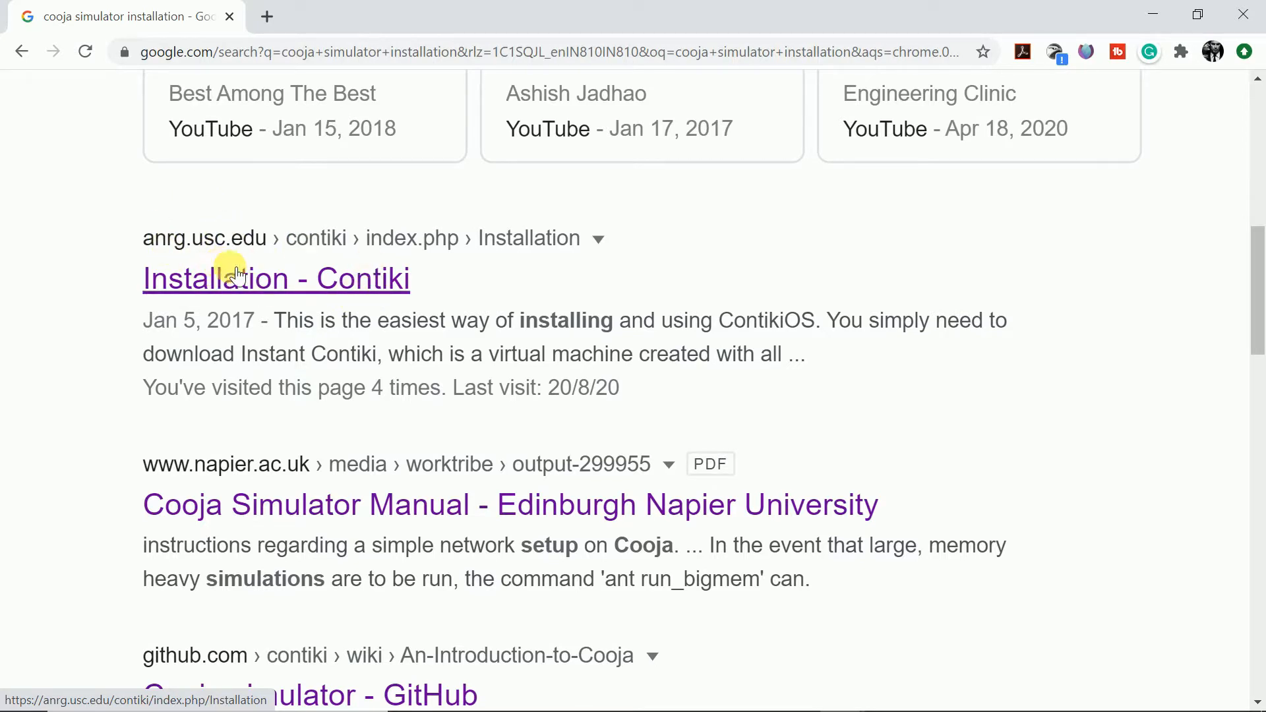
right_click(290, 282)
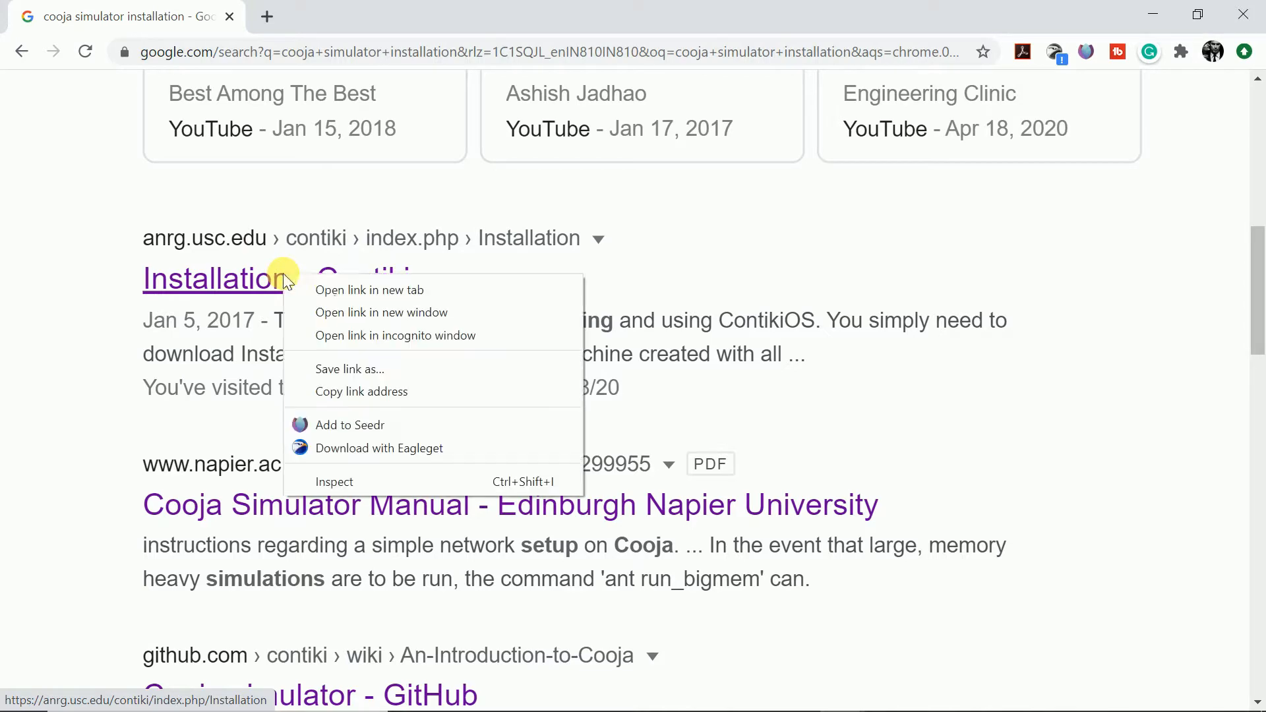
left_click(341, 290)
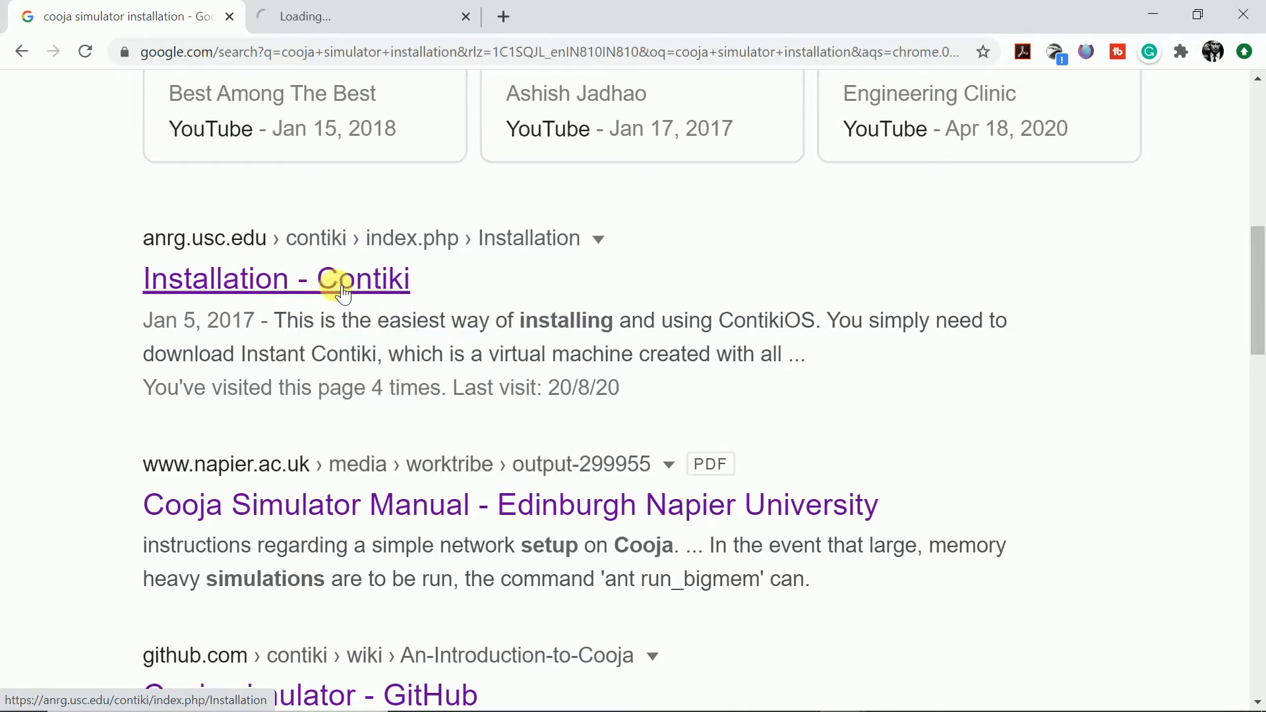
left_click(323, 13)
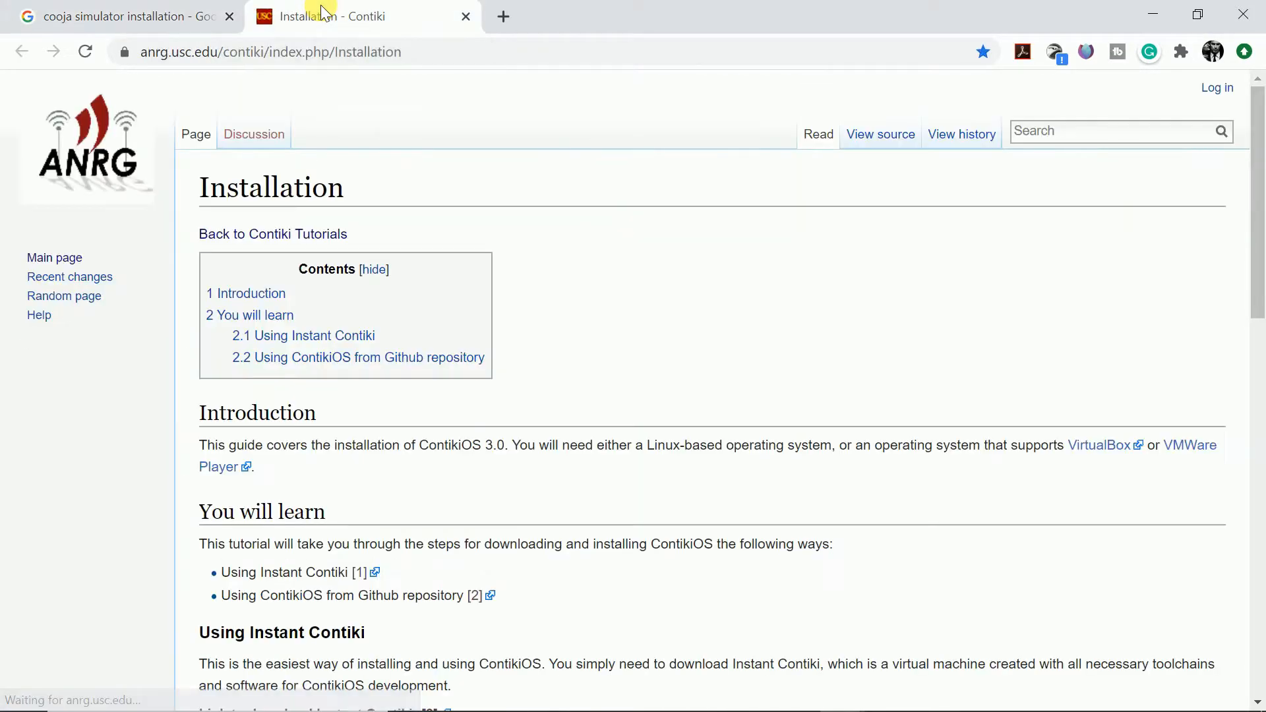
- Copy the installation page's URL, paste it into a Notepad window, and minimize Notepad
scroll(395, 129, "down", 6)
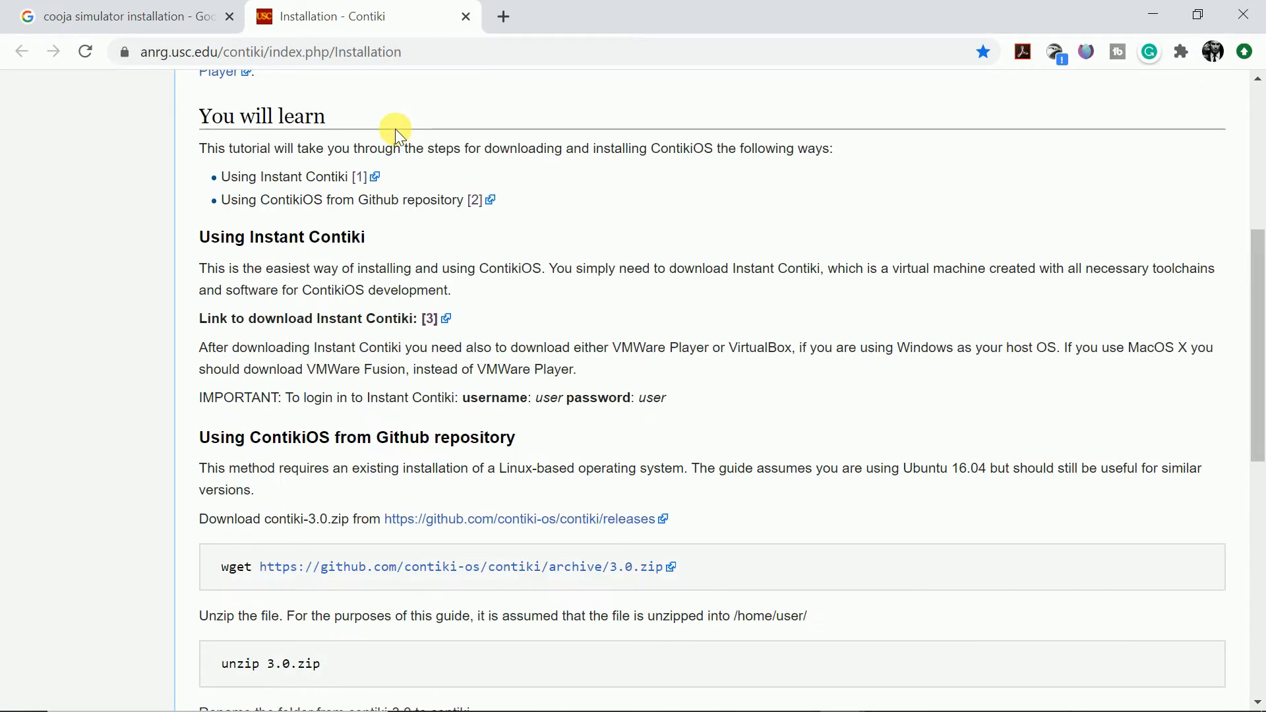
scroll(394, 129, "up", 6)
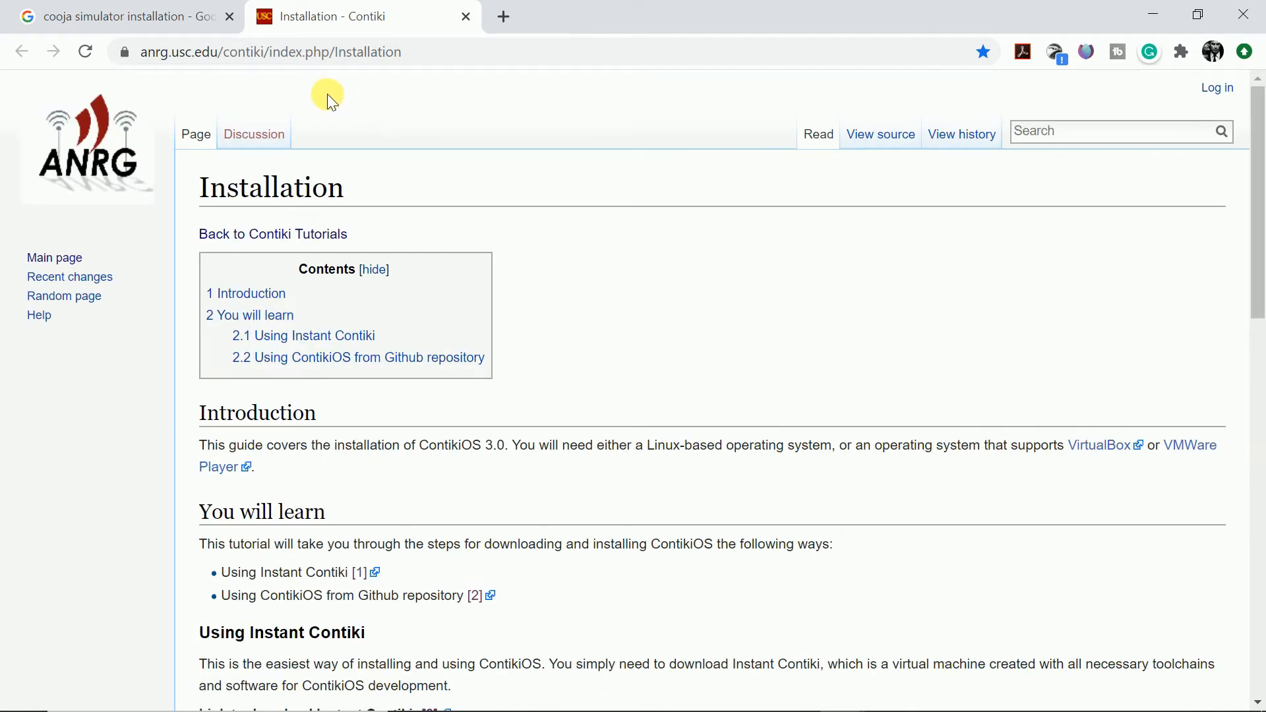
left_click_drag(418, 53, 102, 53)
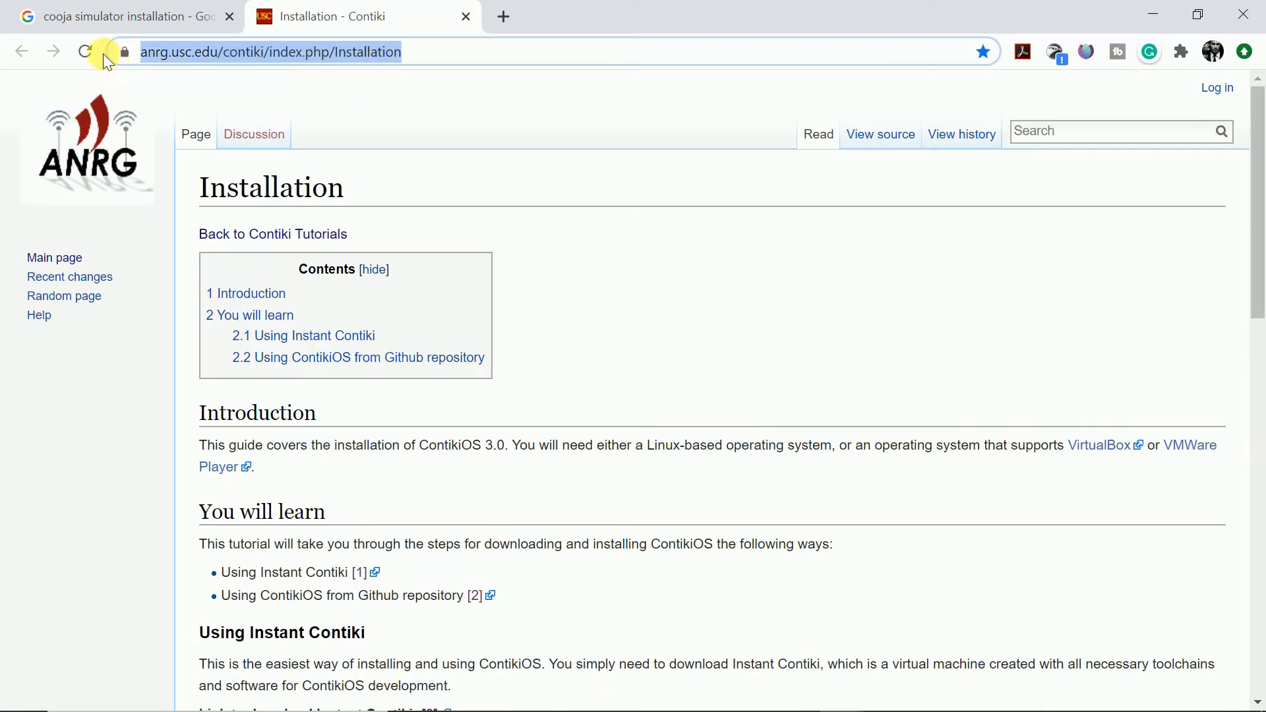
right_click(275, 51)
left_click(320, 150)
mouse_move(586, 709)
left_click(888, 701)
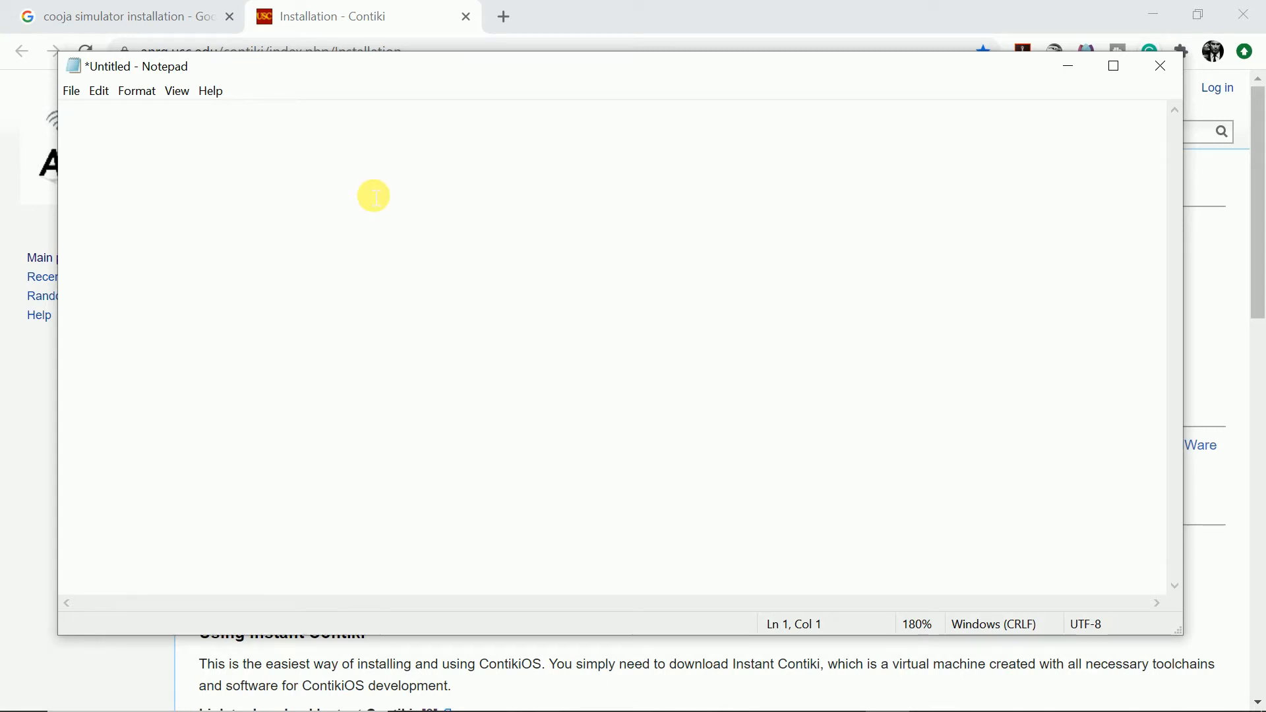
key("ctrl+v")
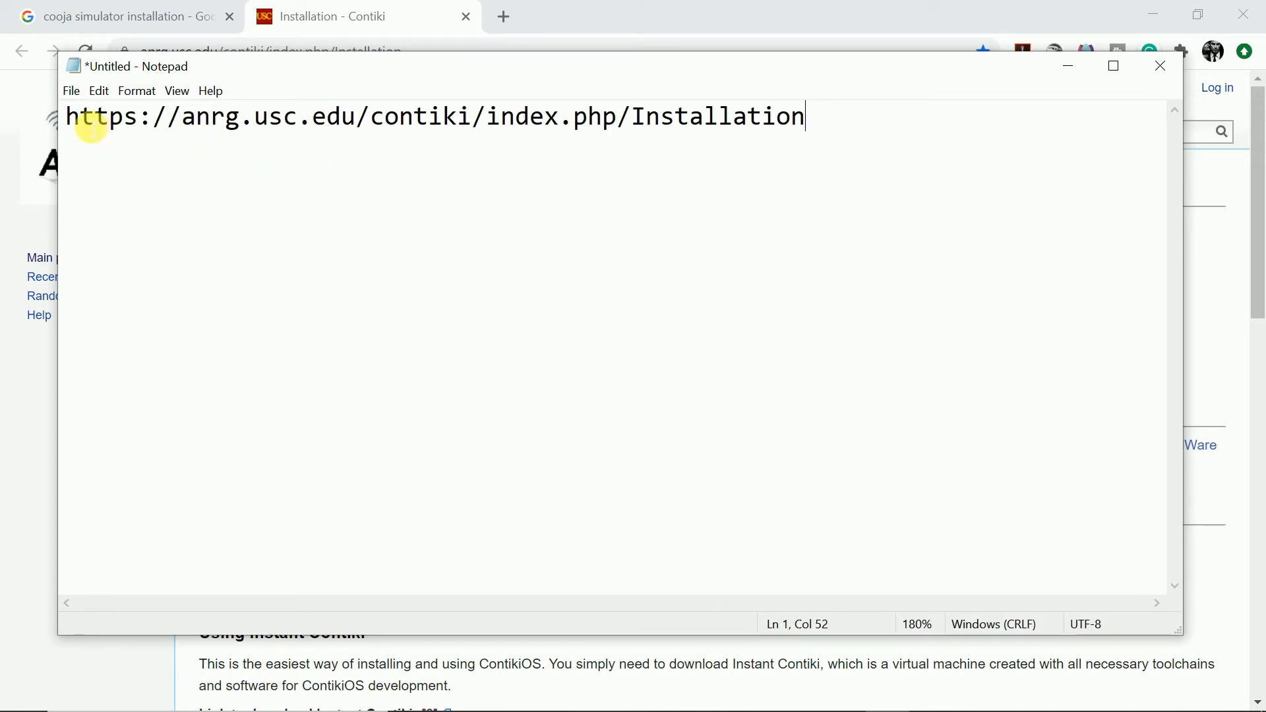
left_click_drag(66, 118, 831, 119)
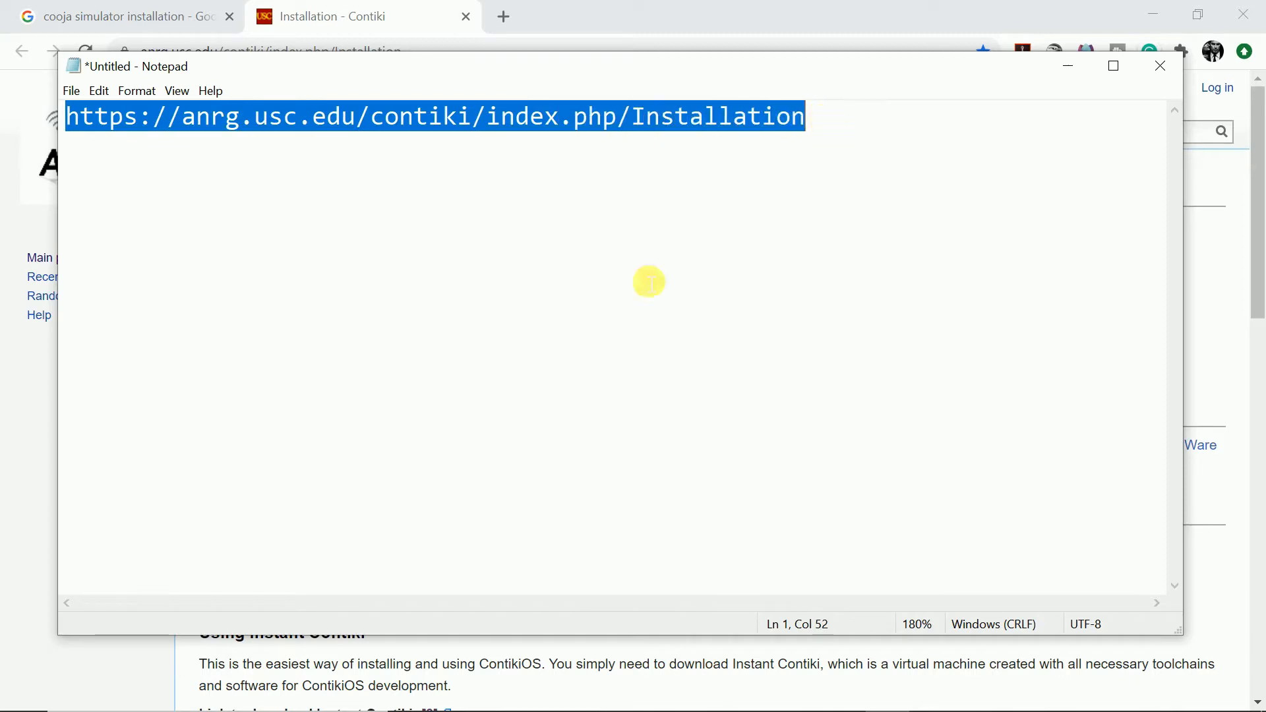
left_click(580, 311)
left_click(1069, 66)
- Scroll through the page's introduction and highlight the "Using ContikiOS from Github repository" option
scroll(424, 204, "down", 3)
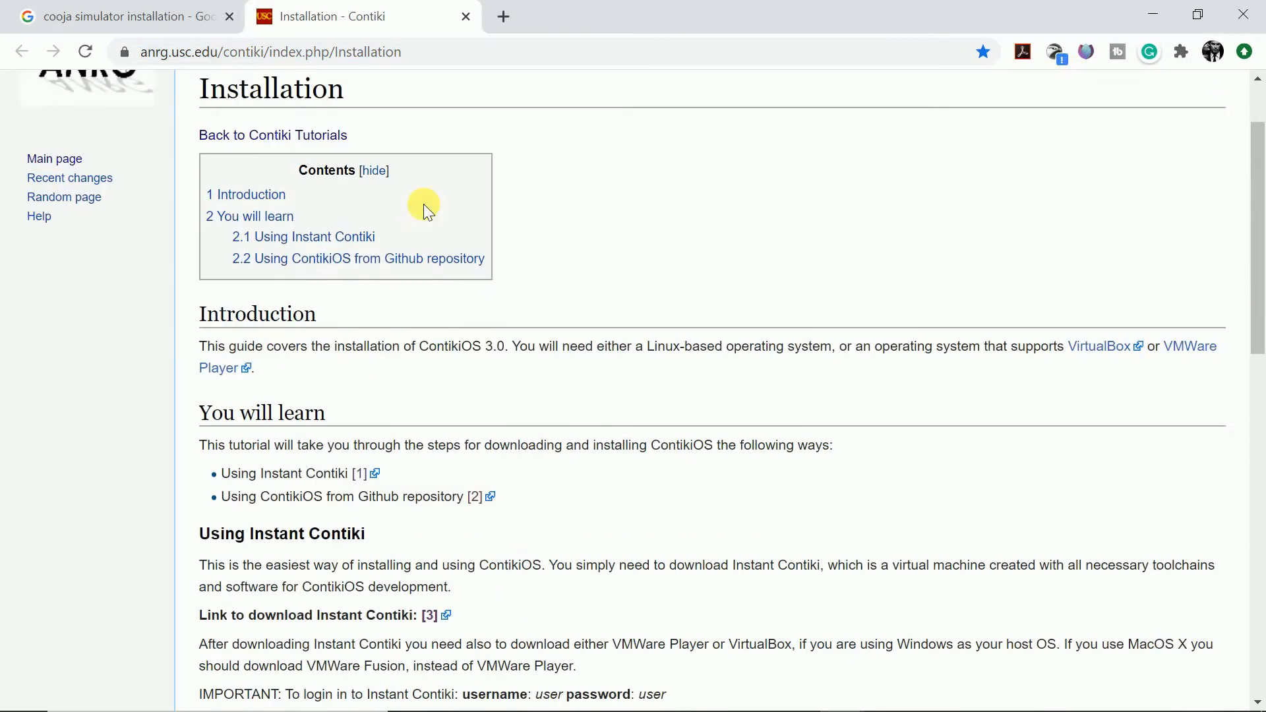
scroll(424, 204, "down", 1)
scroll(423, 204, "up", 2)
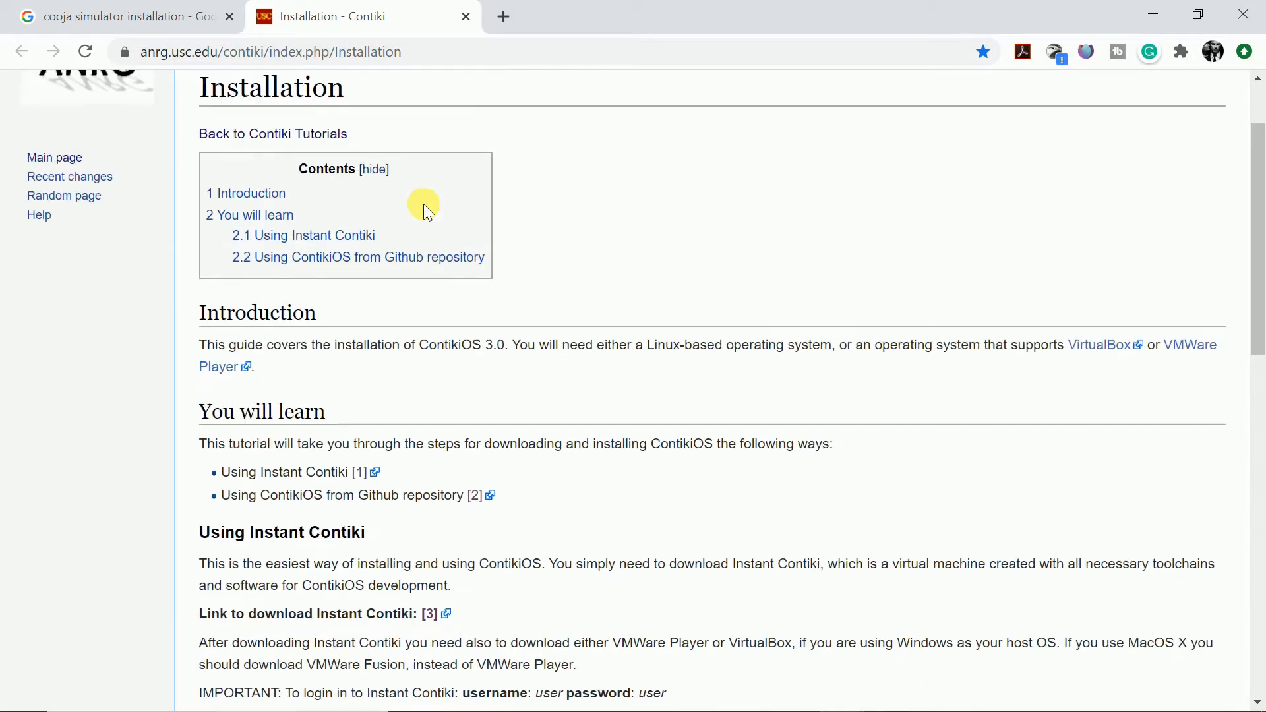
scroll(423, 204, "down", 1)
scroll(342, 314, "down", 3)
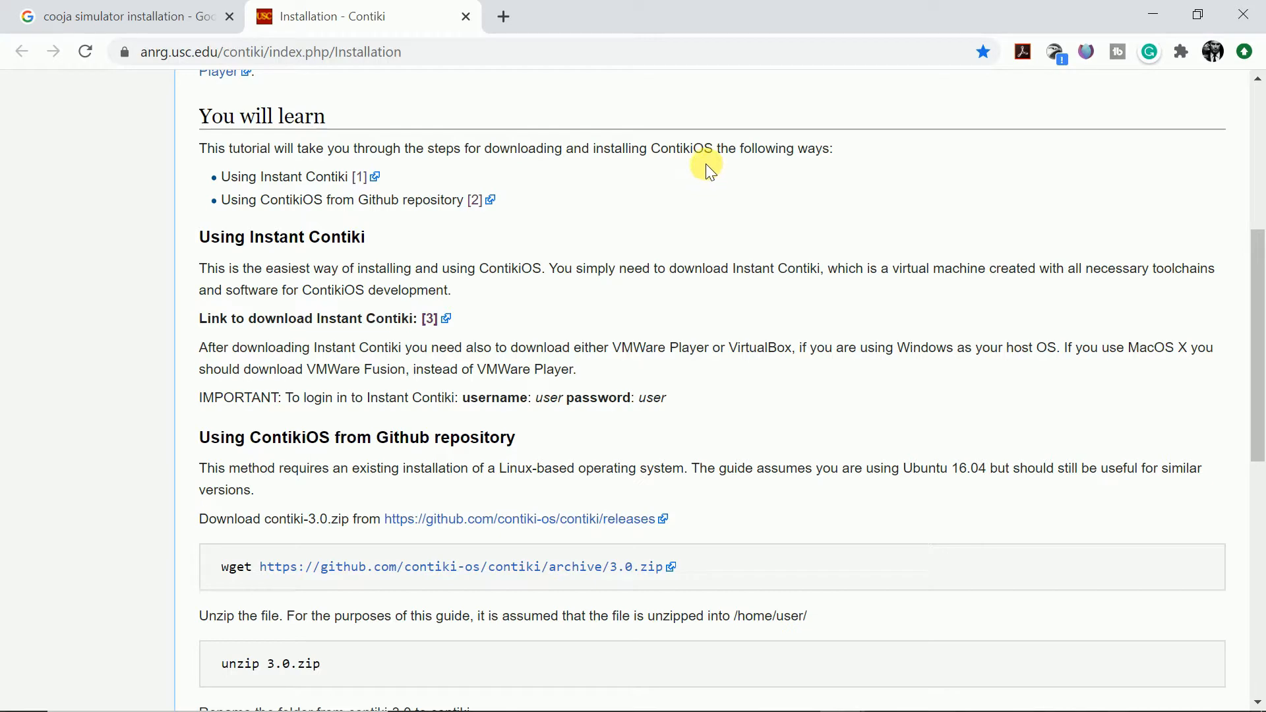
scroll(706, 163, "up", 3)
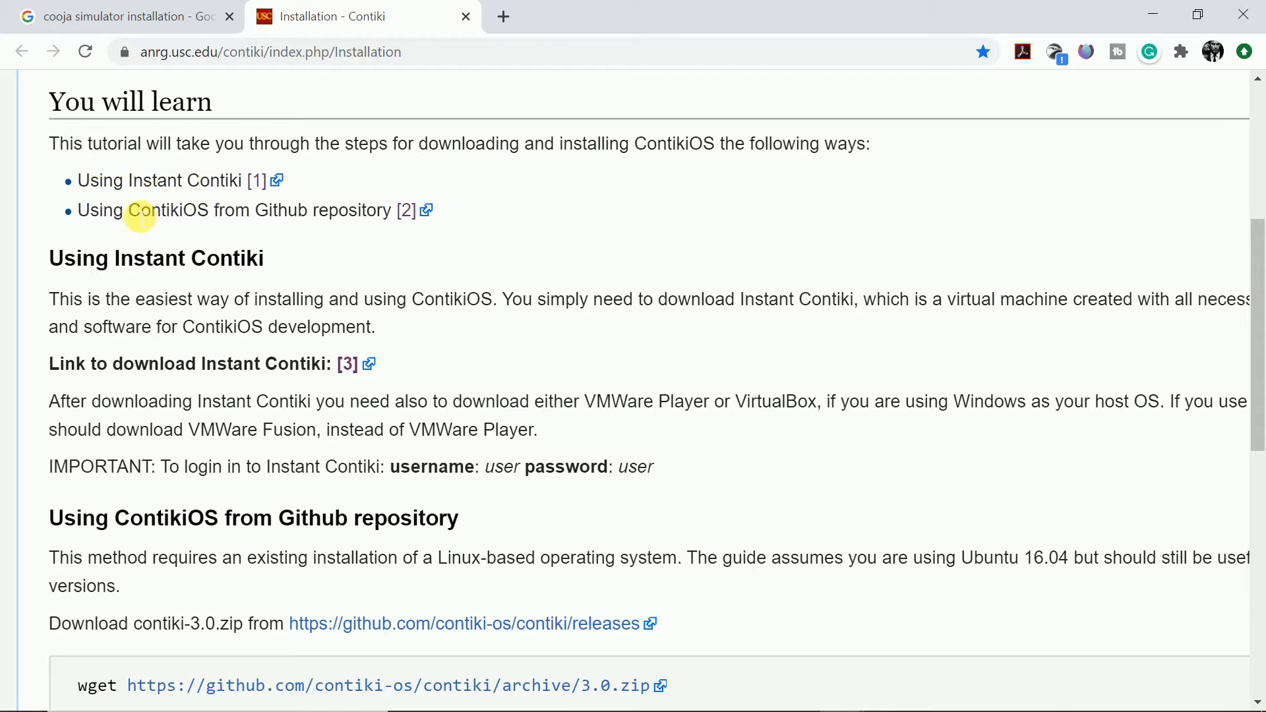
left_click_drag(83, 210, 401, 230)
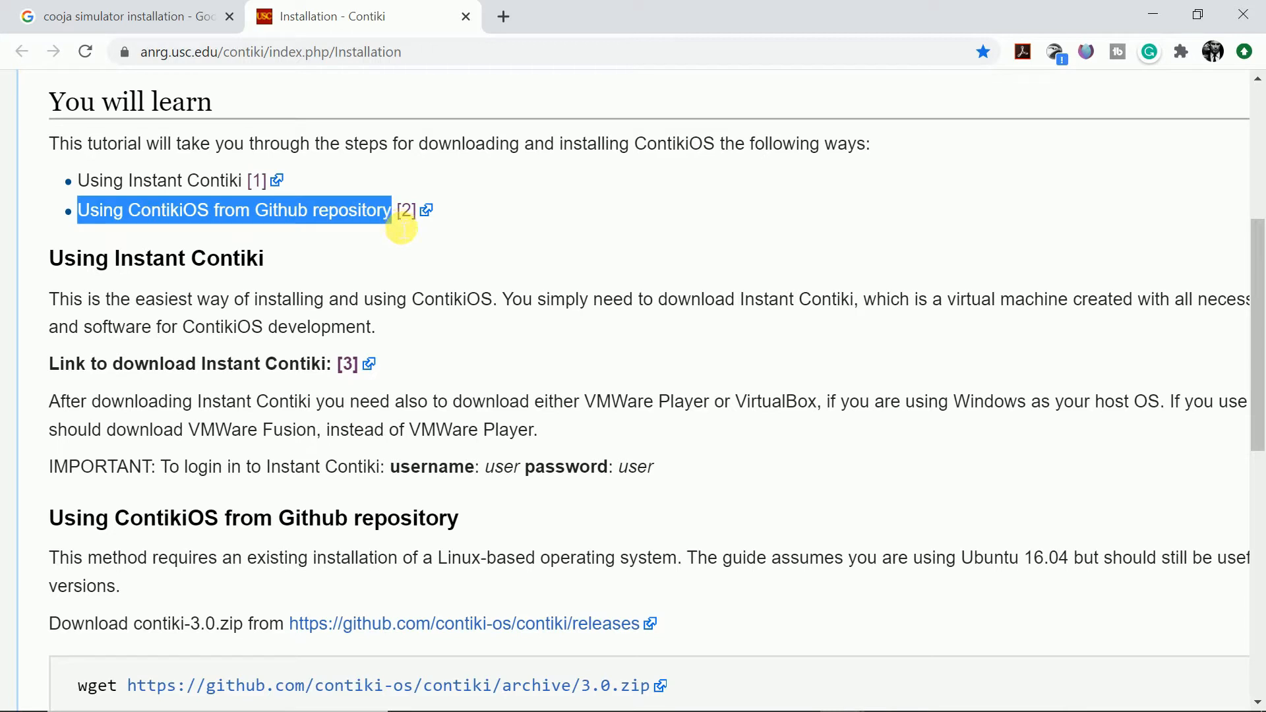
left_click(379, 238)
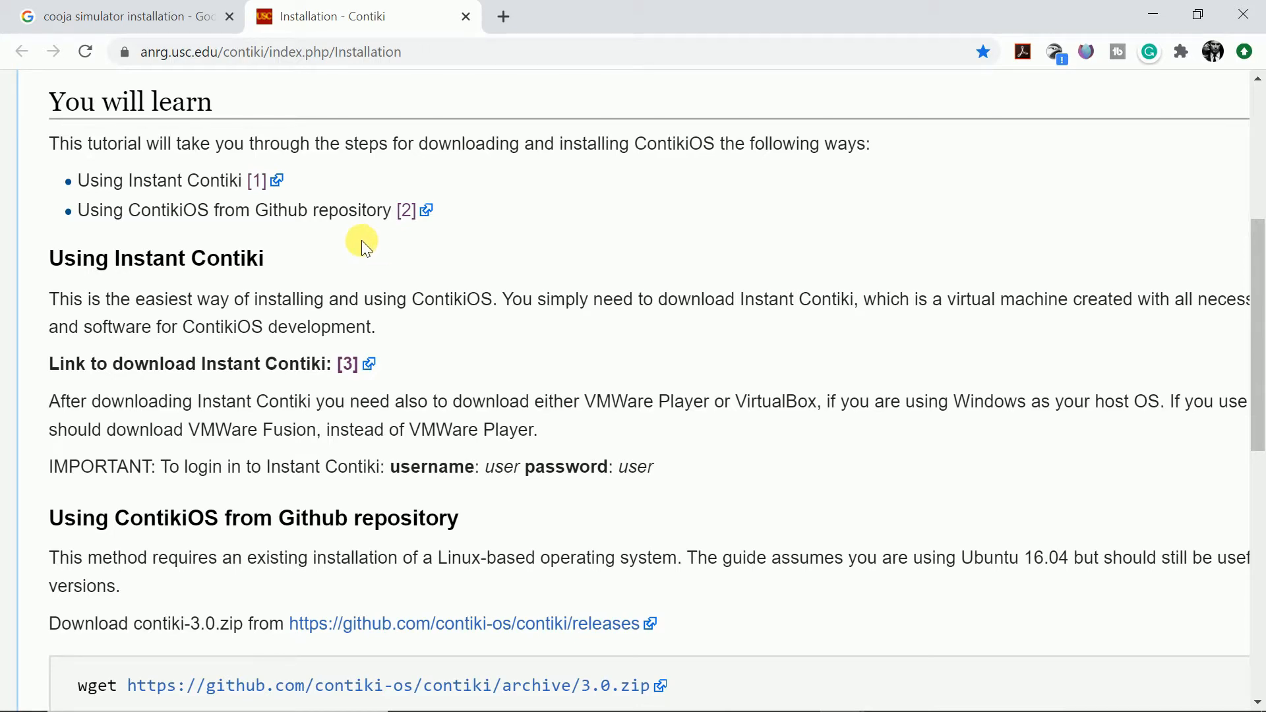
- Read the Github repository commands and highlight the Instant Contiki section with its download link and login note
scroll(364, 248, "down", 5)
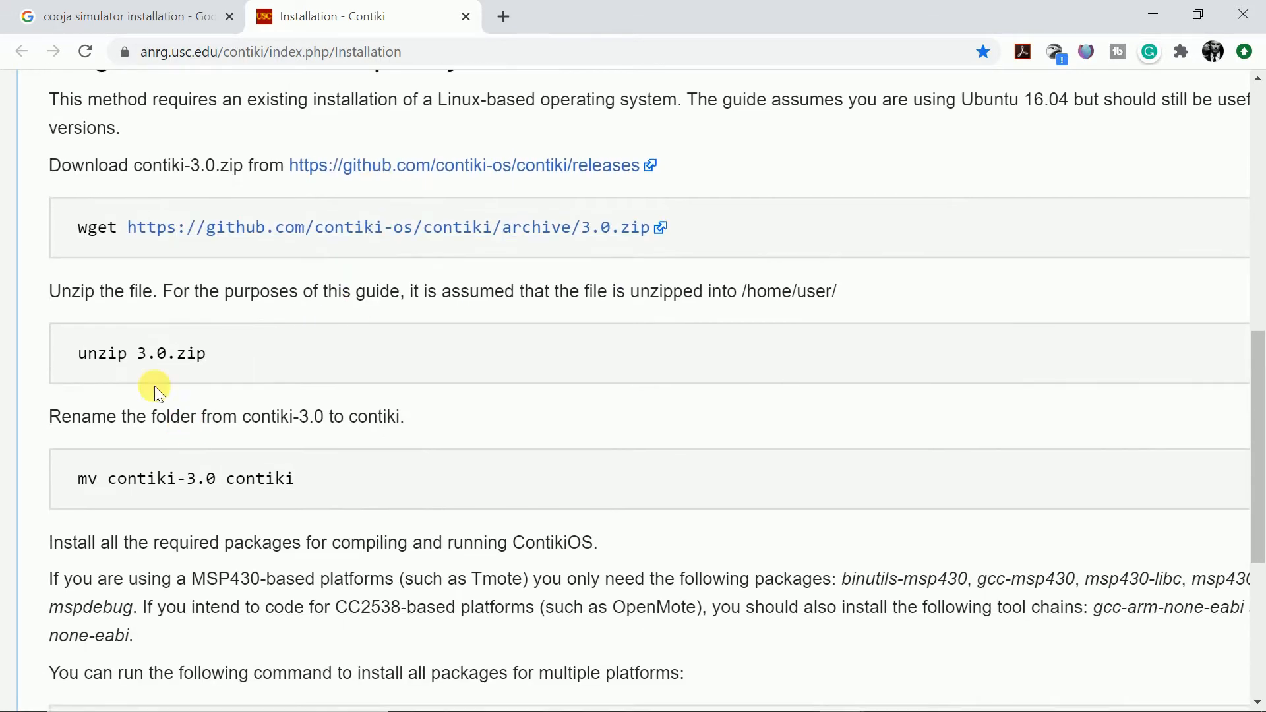
scroll(626, 395, "down", 4)
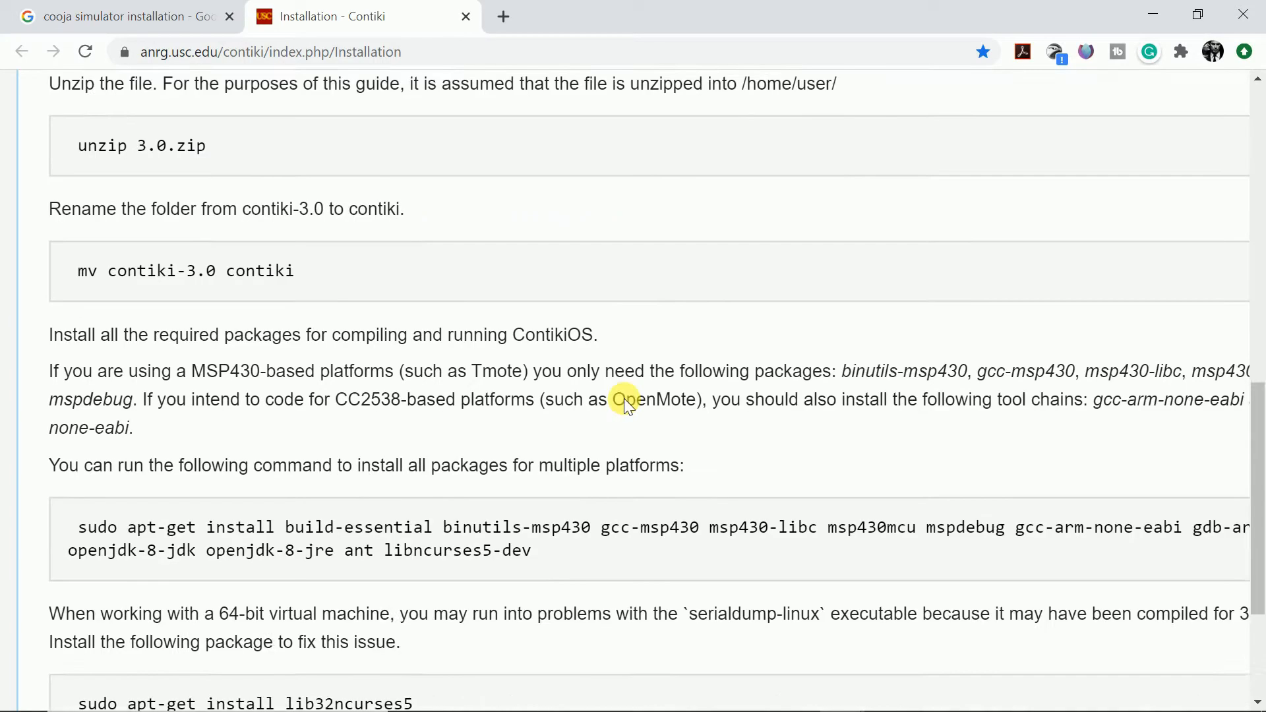
scroll(624, 392, "up", 9)
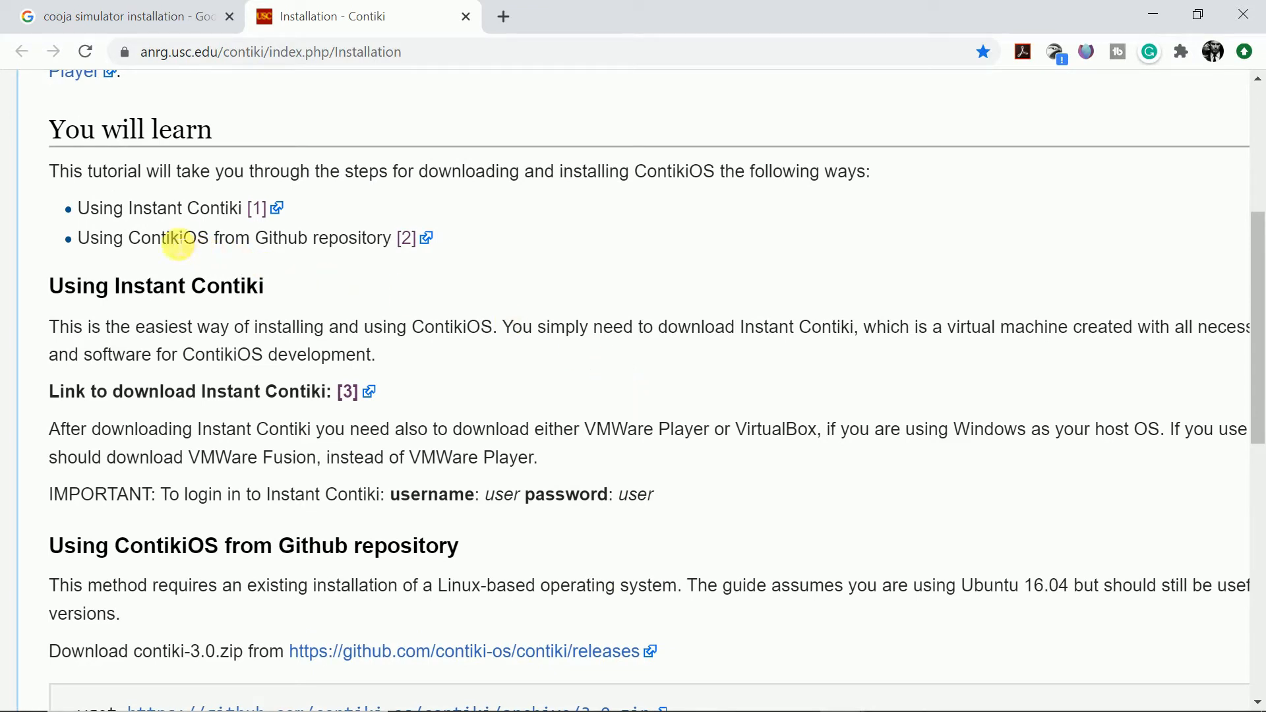
left_click_drag(77, 209, 212, 213)
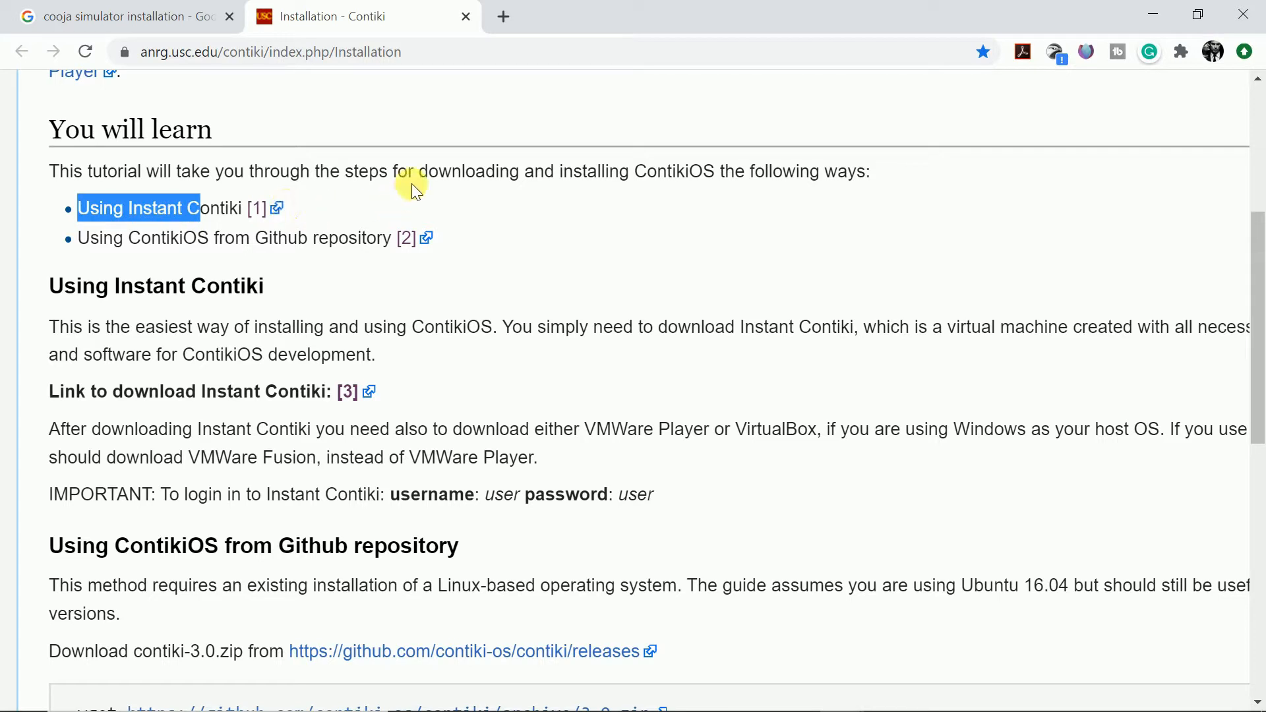
left_click(70, 215)
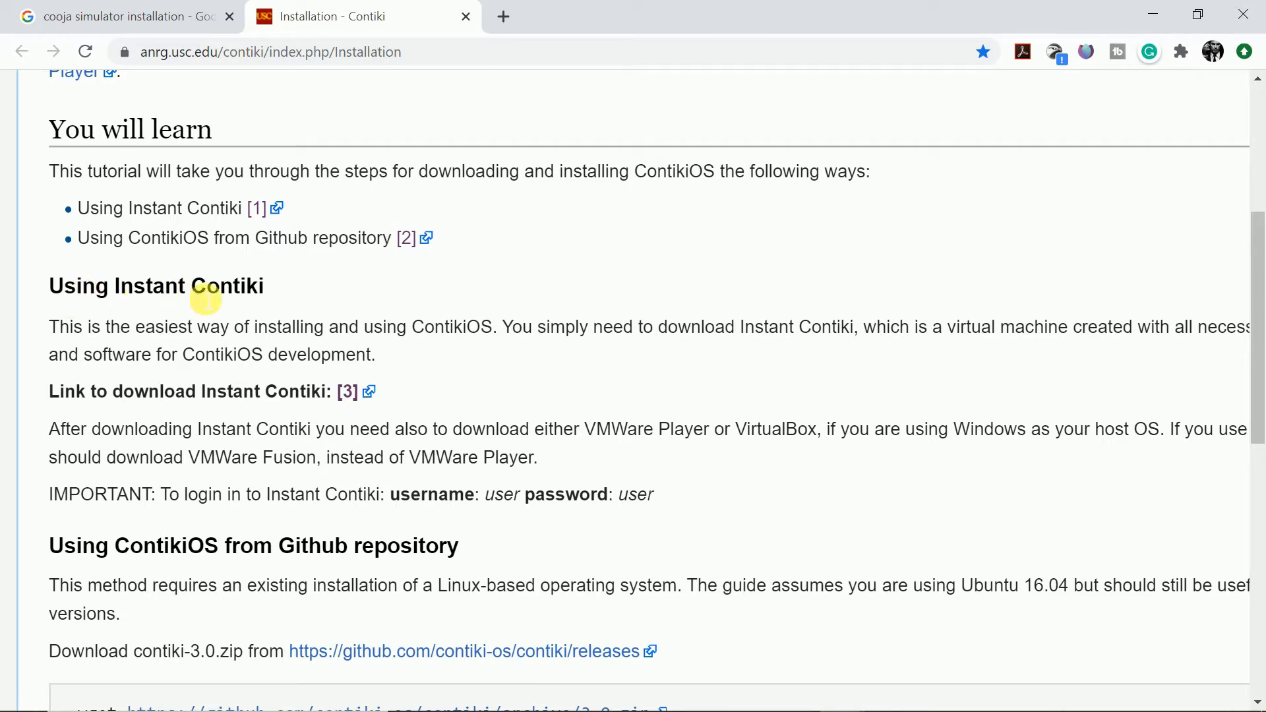
left_click_drag(58, 326, 666, 484)
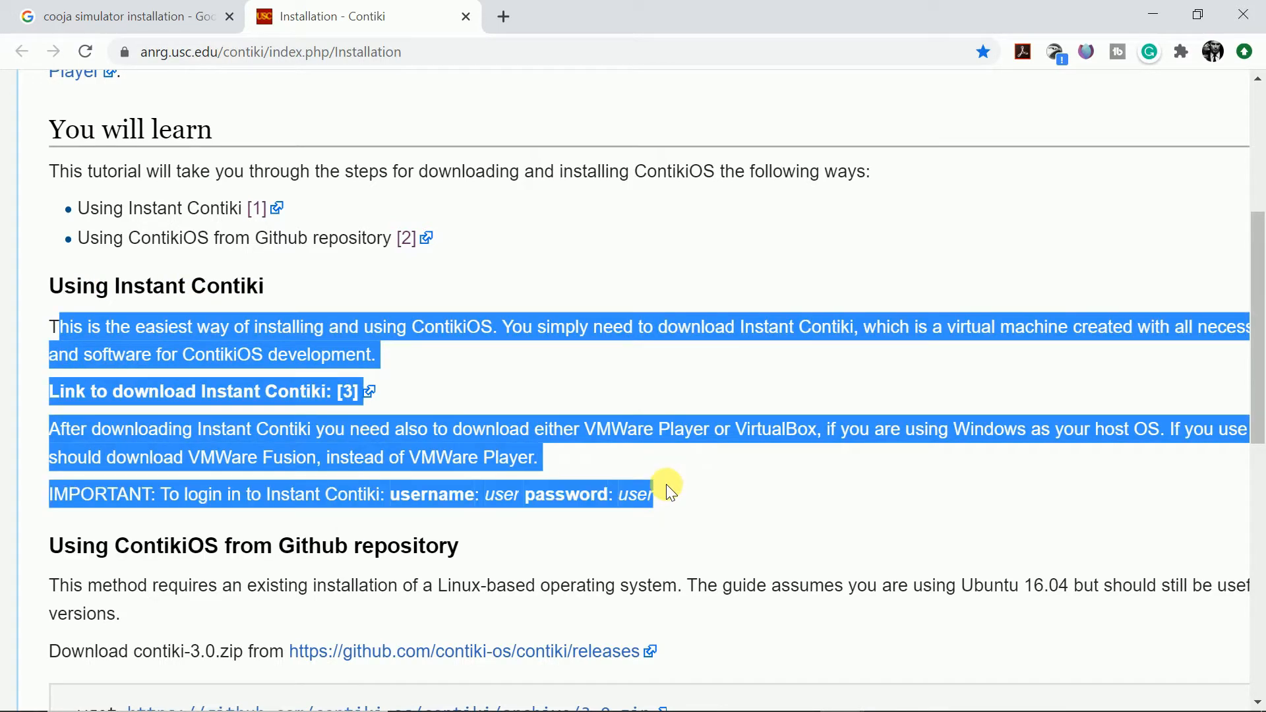
left_click(777, 473)
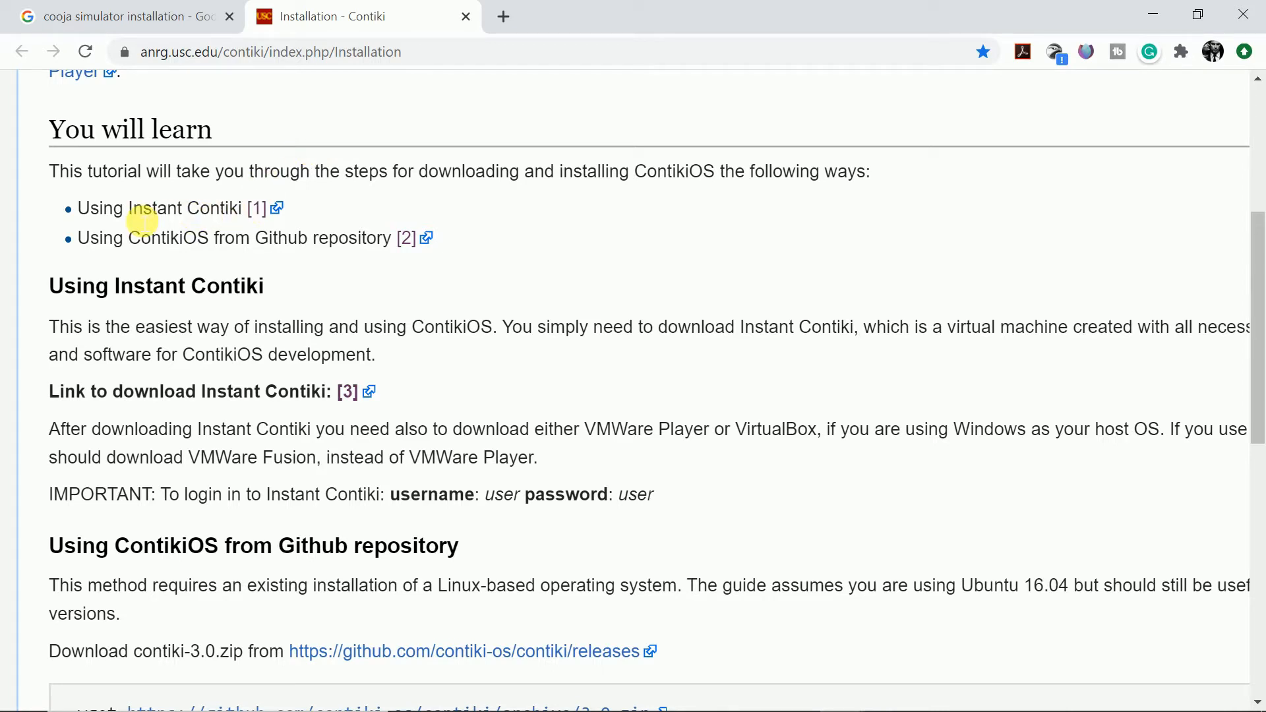
- Follow the Instant Contiki link to SourceForge and download the latest version, InstantContiki2.7.zip
left_click(261, 209)
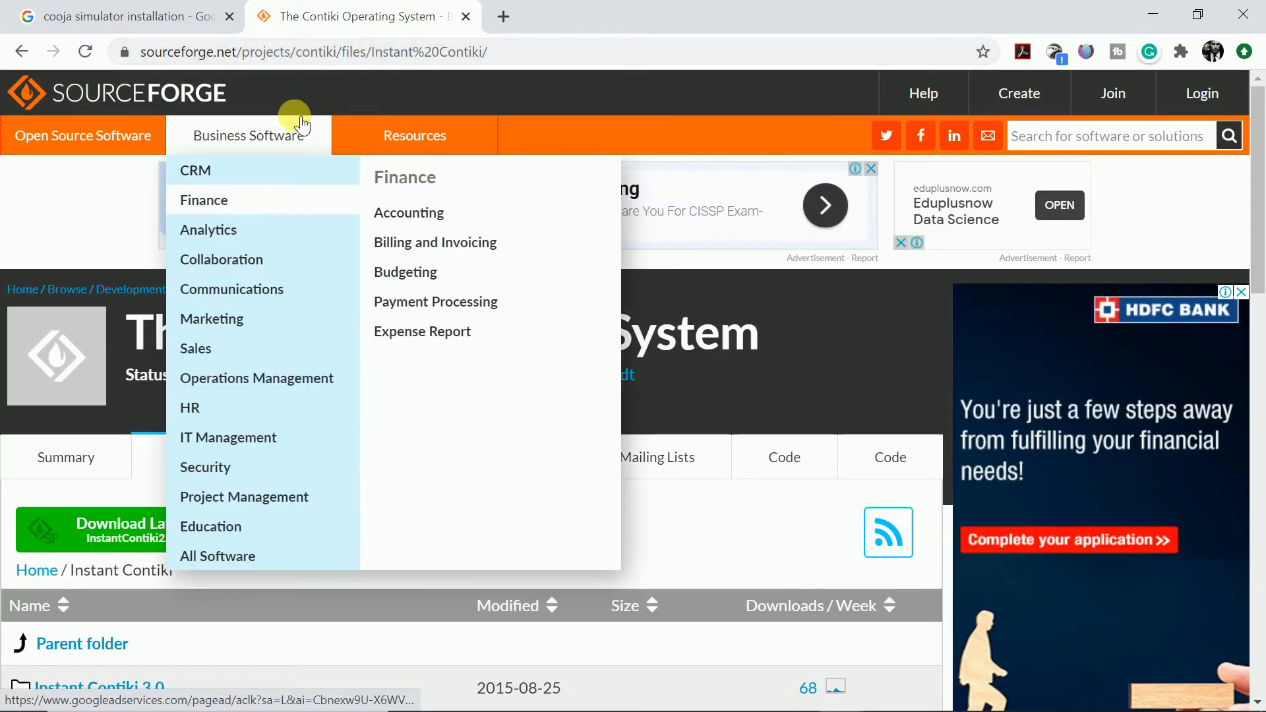
scroll(377, 278, "down", 3)
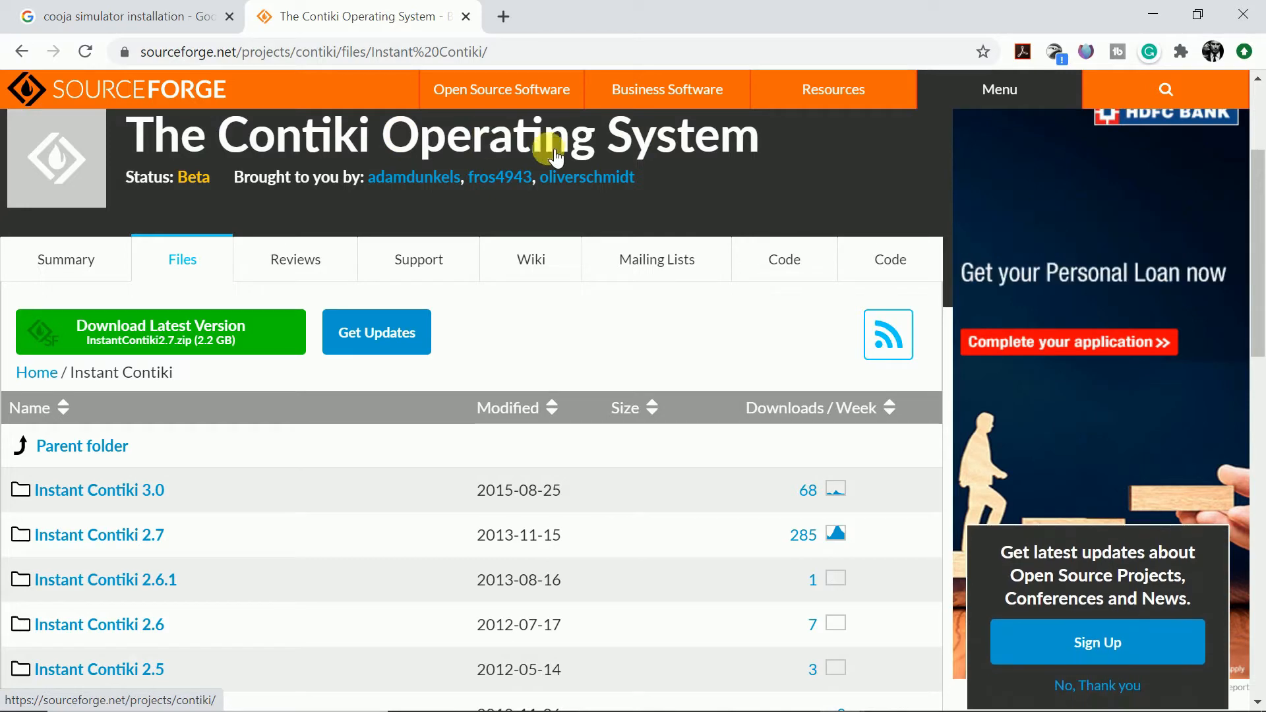
scroll(528, 220, "down", 3)
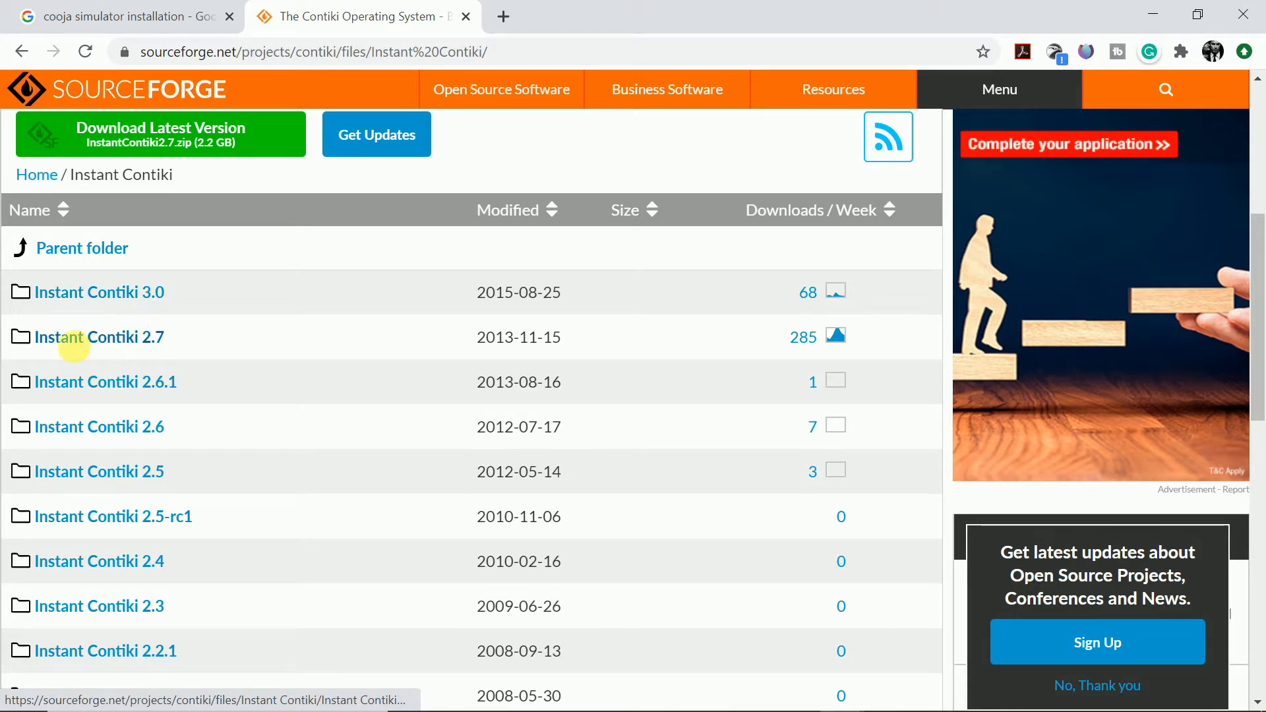
scroll(168, 345, "up", 1)
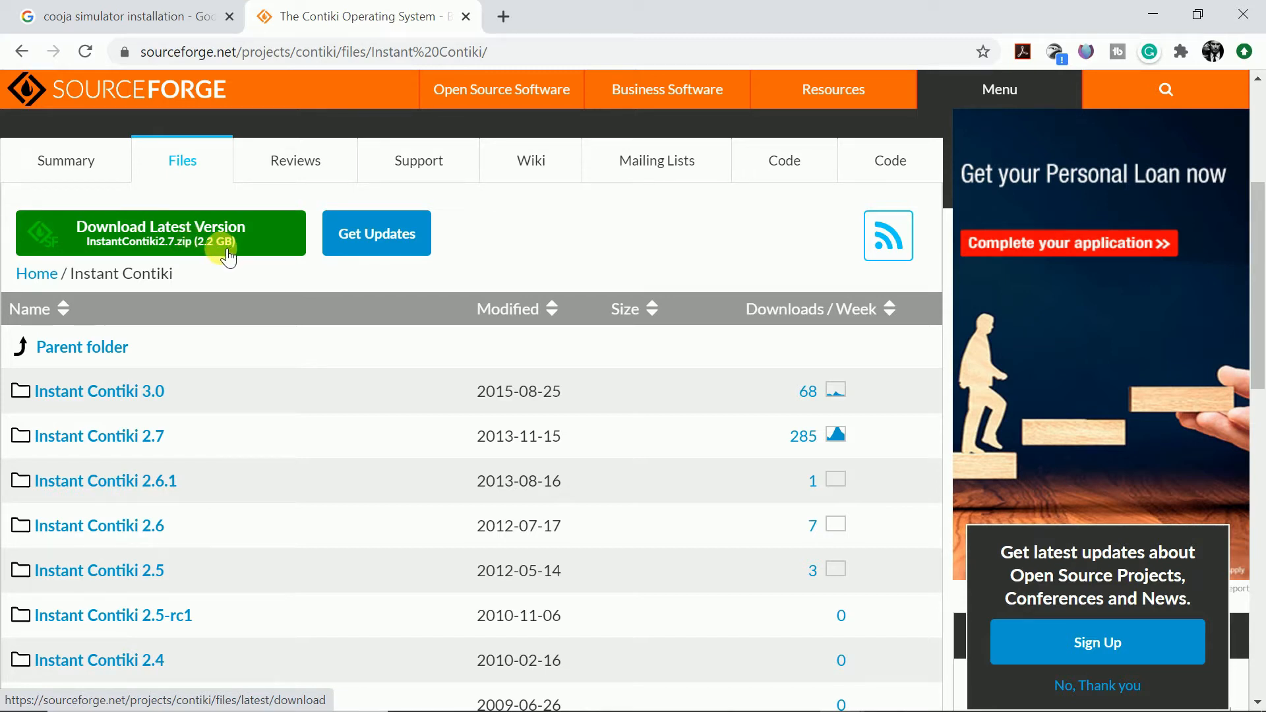
left_click(191, 252)
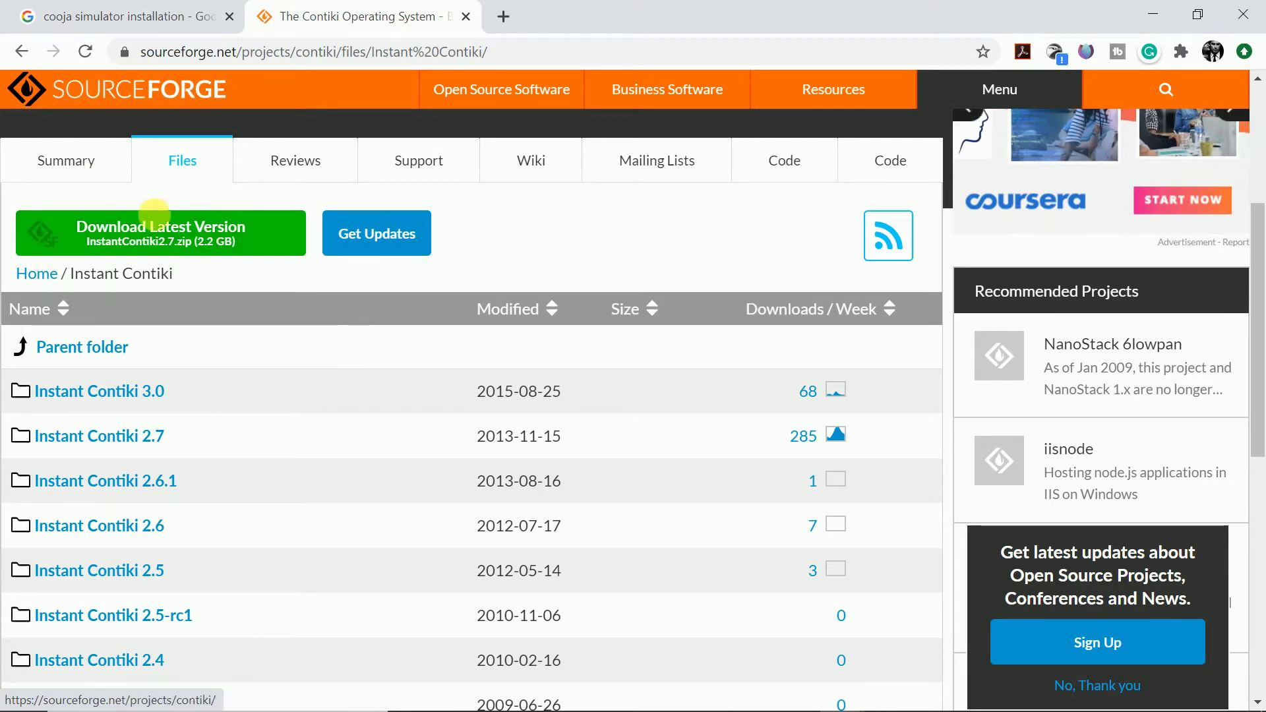
- Return to the installation page and highlight the "download Instant Contiki" phrase and the "Link to download Instant Contiki: [3]" line
left_click(21, 46)
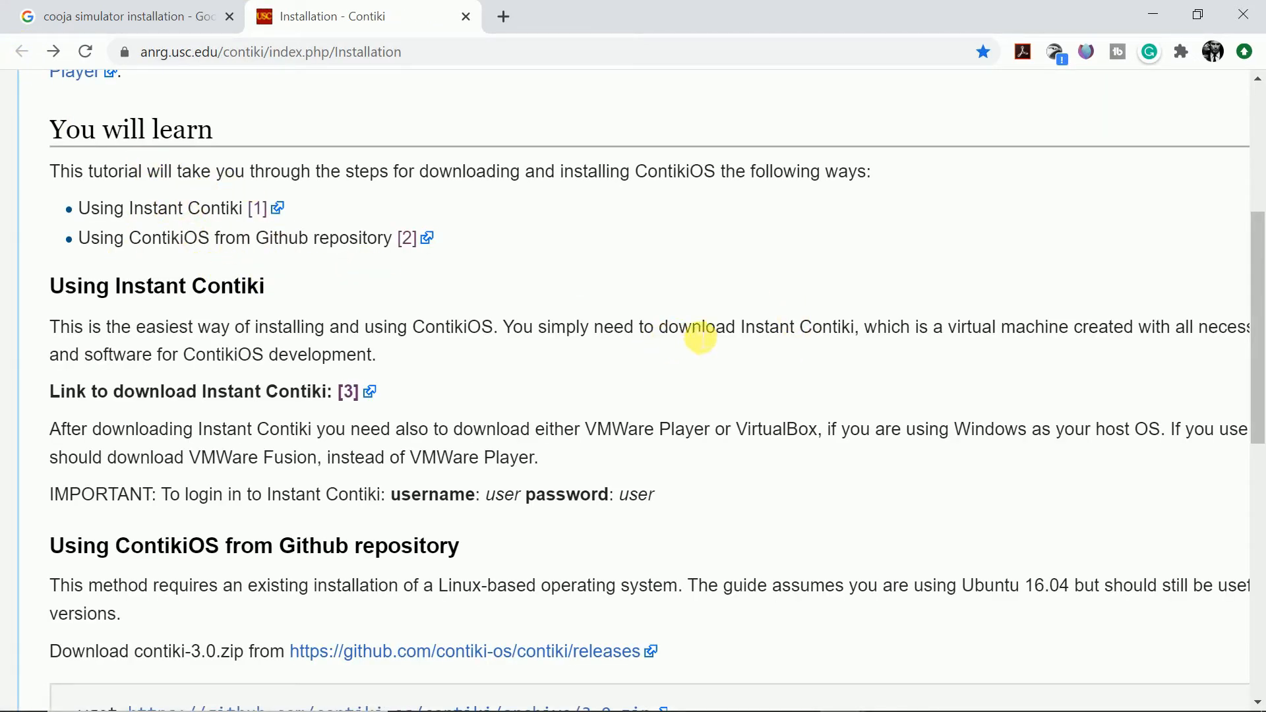
left_click_drag(701, 337, 853, 332)
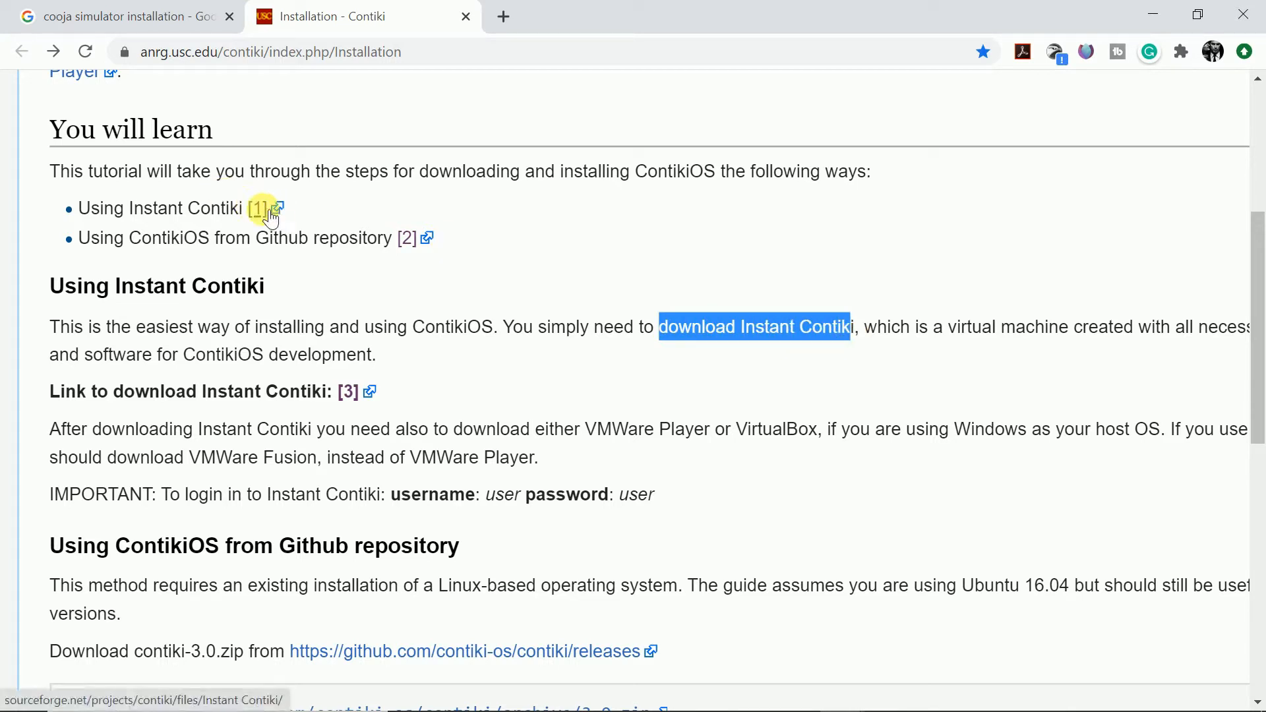
left_click(706, 310)
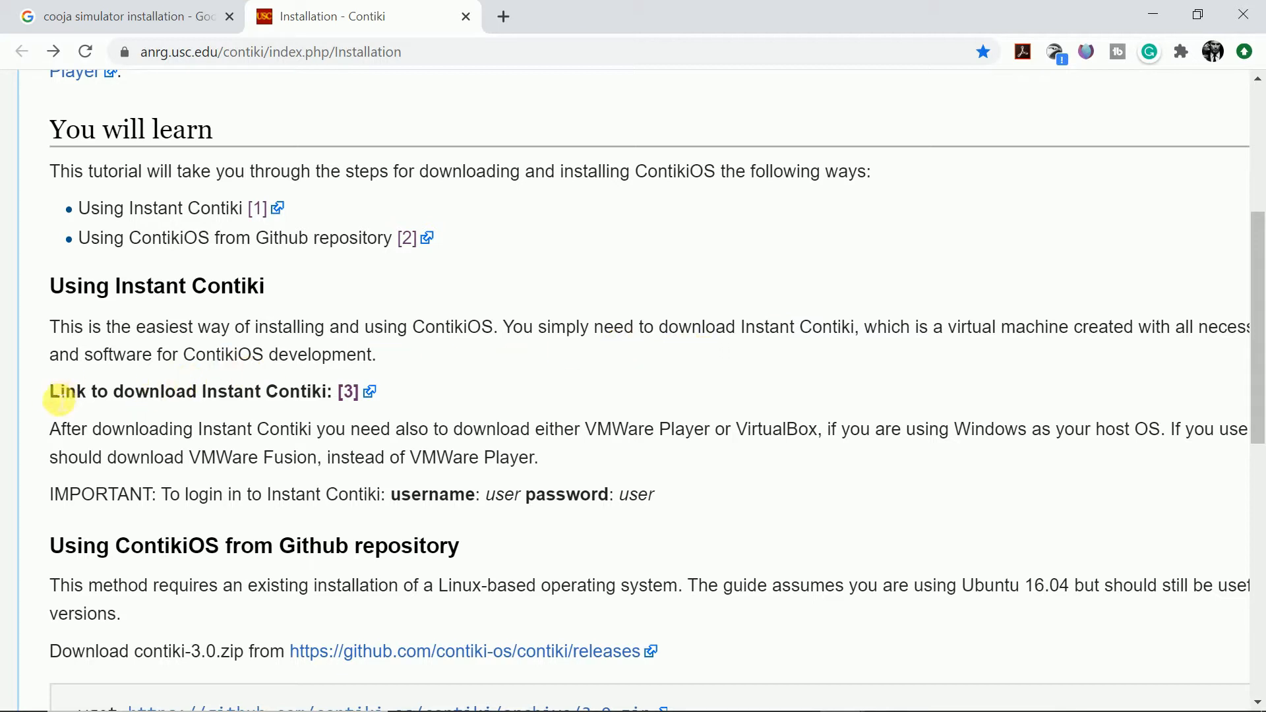
left_click_drag(47, 395, 380, 400)
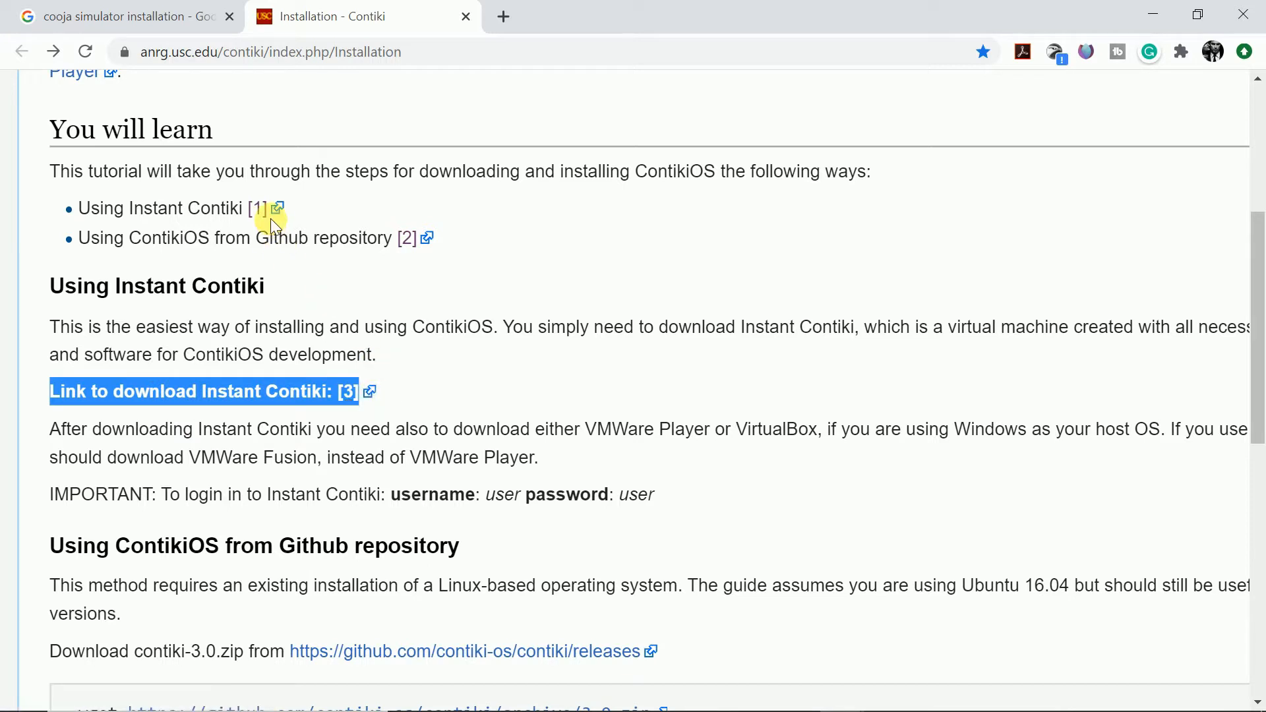
left_click(442, 378)
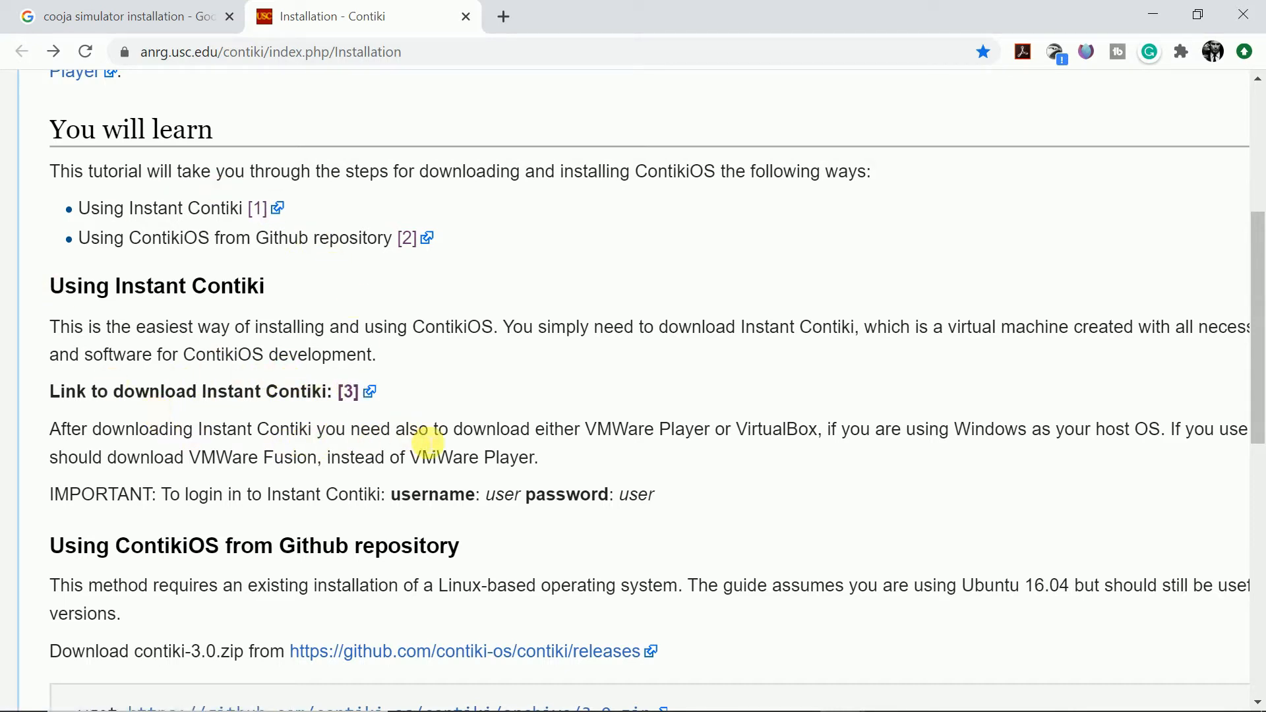
- Highlight VMWare and VirtualBox in the note about the virtualization software needed after downloading Instant Contiki
left_click_drag(589, 436, 653, 430)
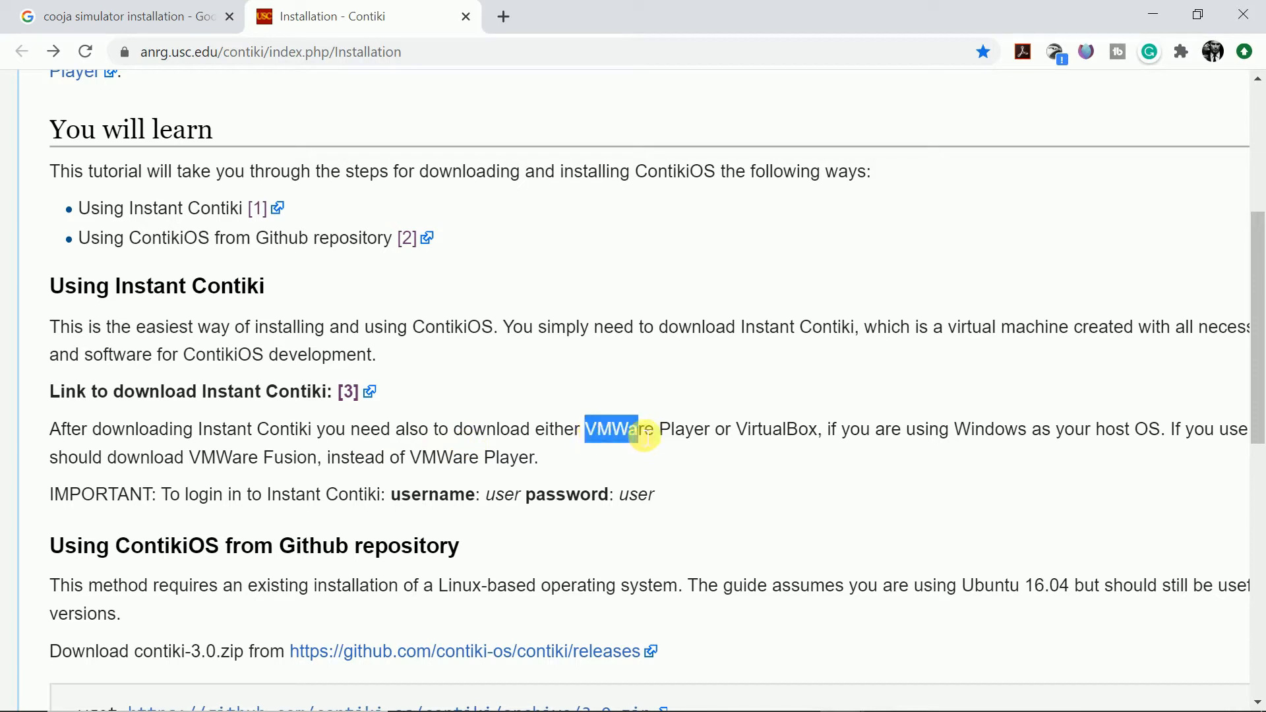
left_click(752, 431)
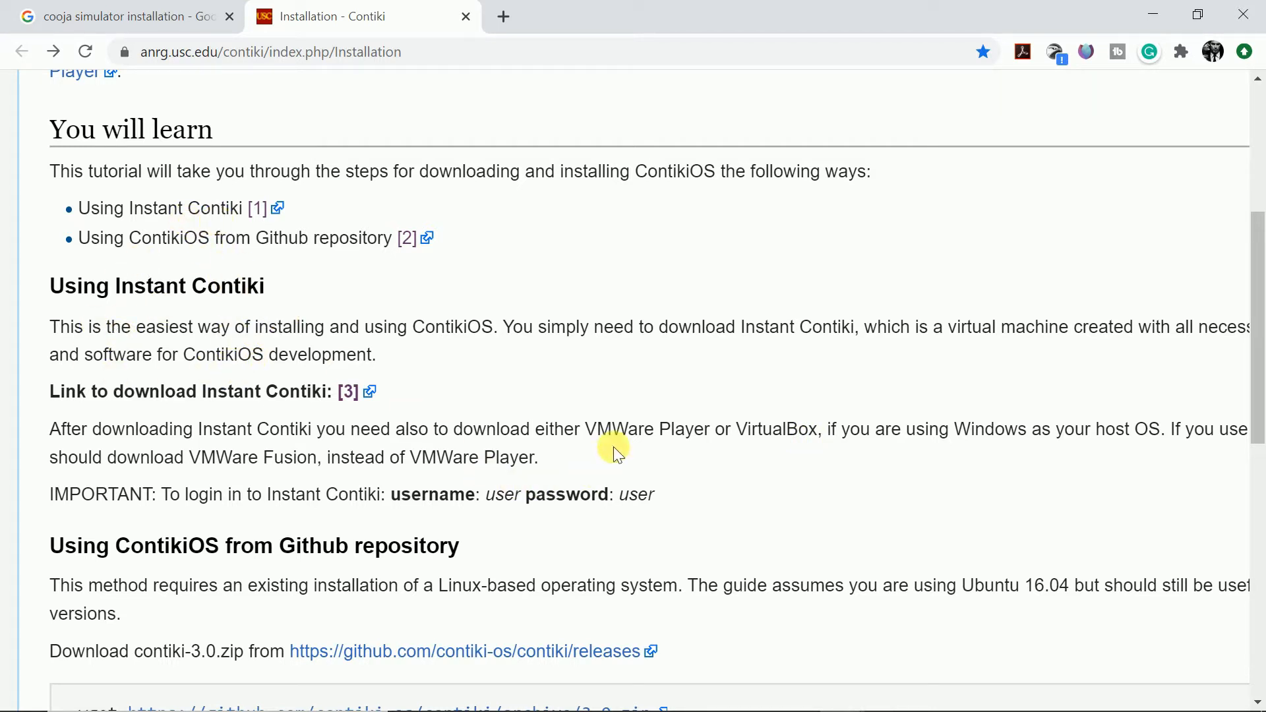
left_click_drag(592, 440, 645, 438)
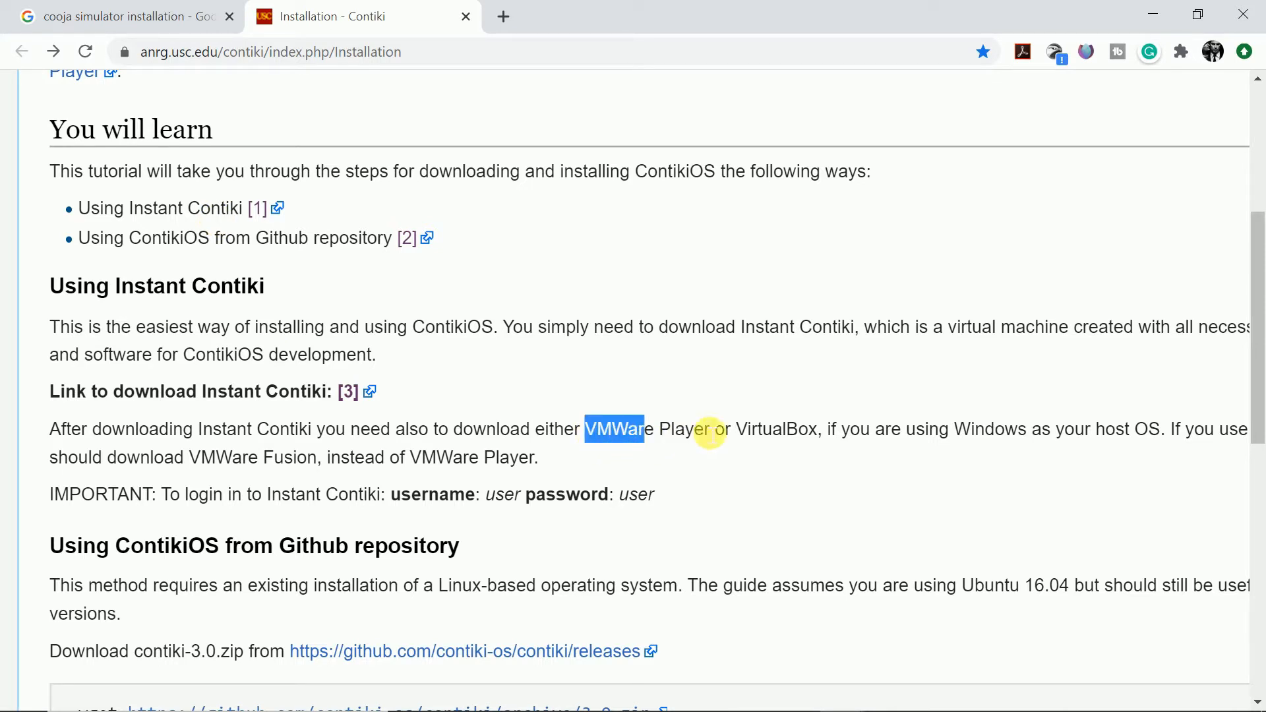
left_click_drag(737, 437, 816, 438)
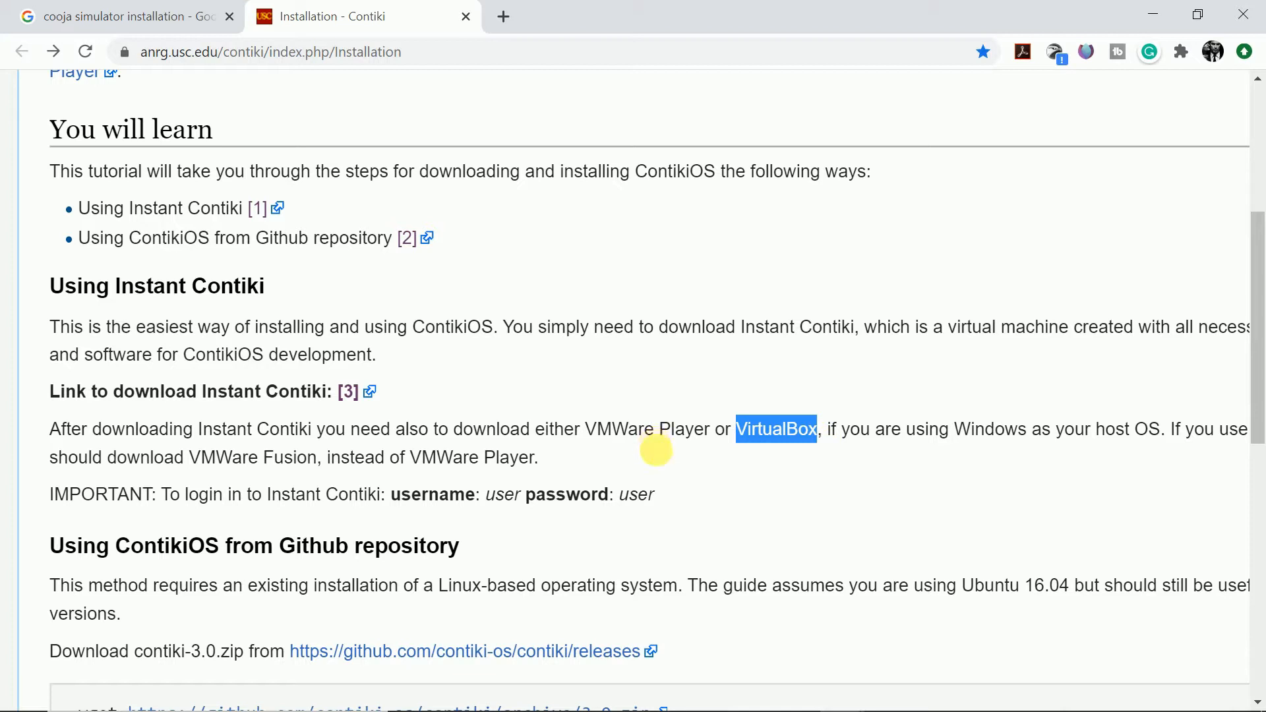
left_click(703, 489)
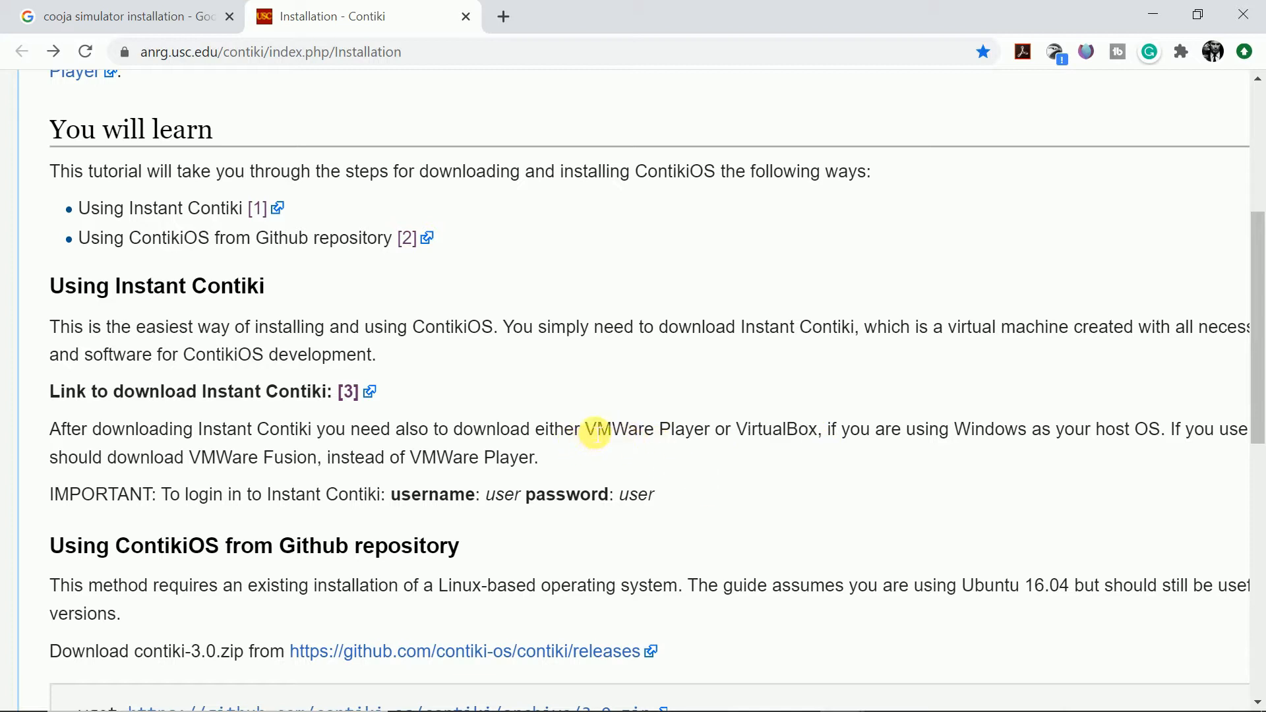
left_click_drag(589, 432, 664, 436)
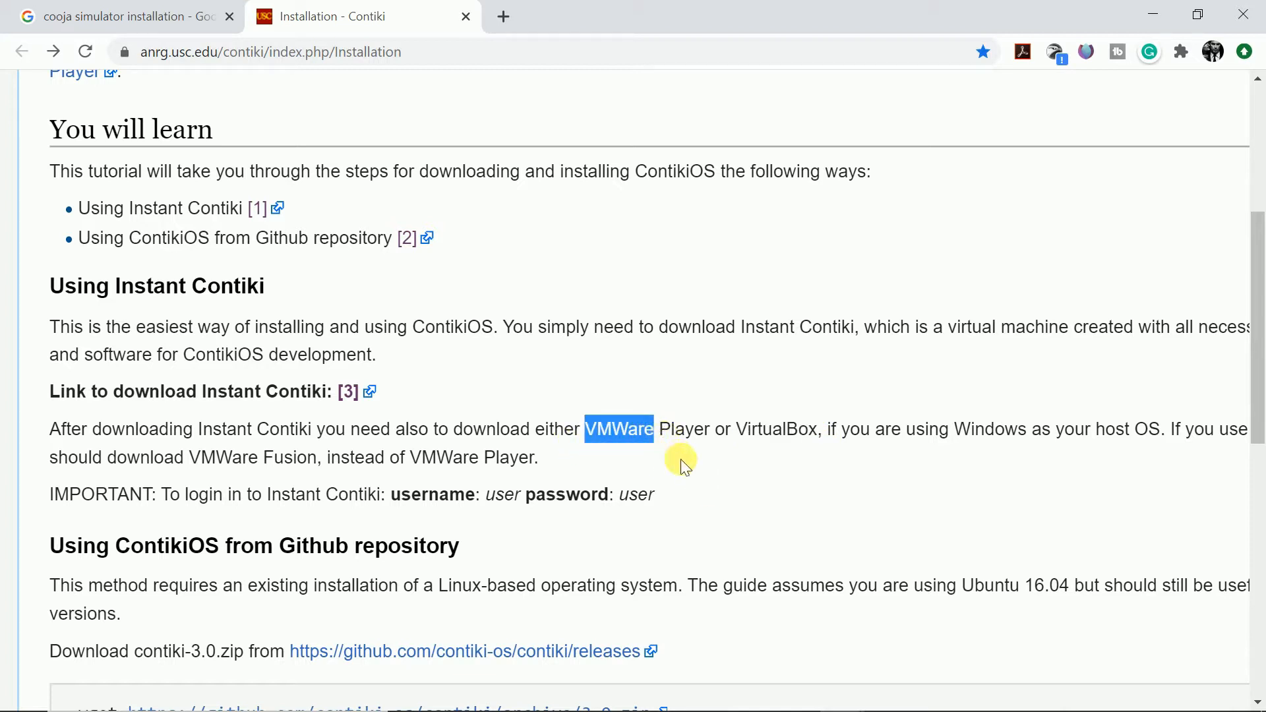
left_click(686, 461)
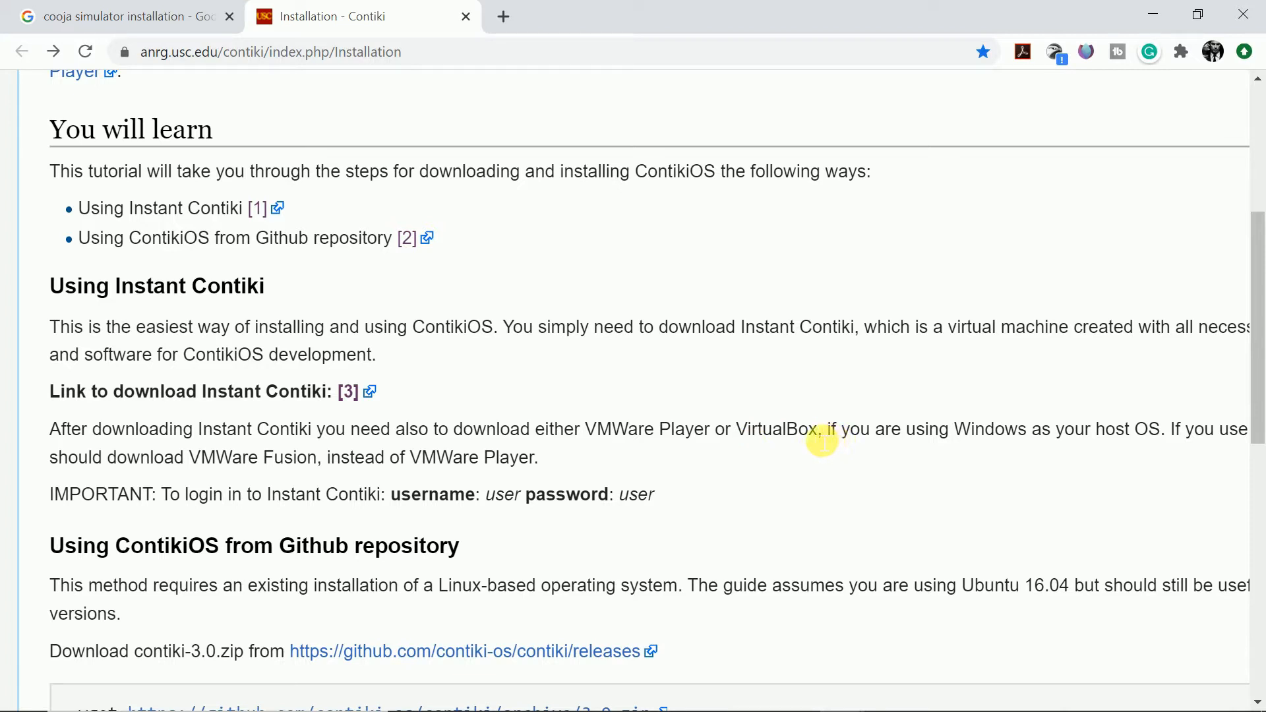
left_click_drag(737, 430, 823, 443)
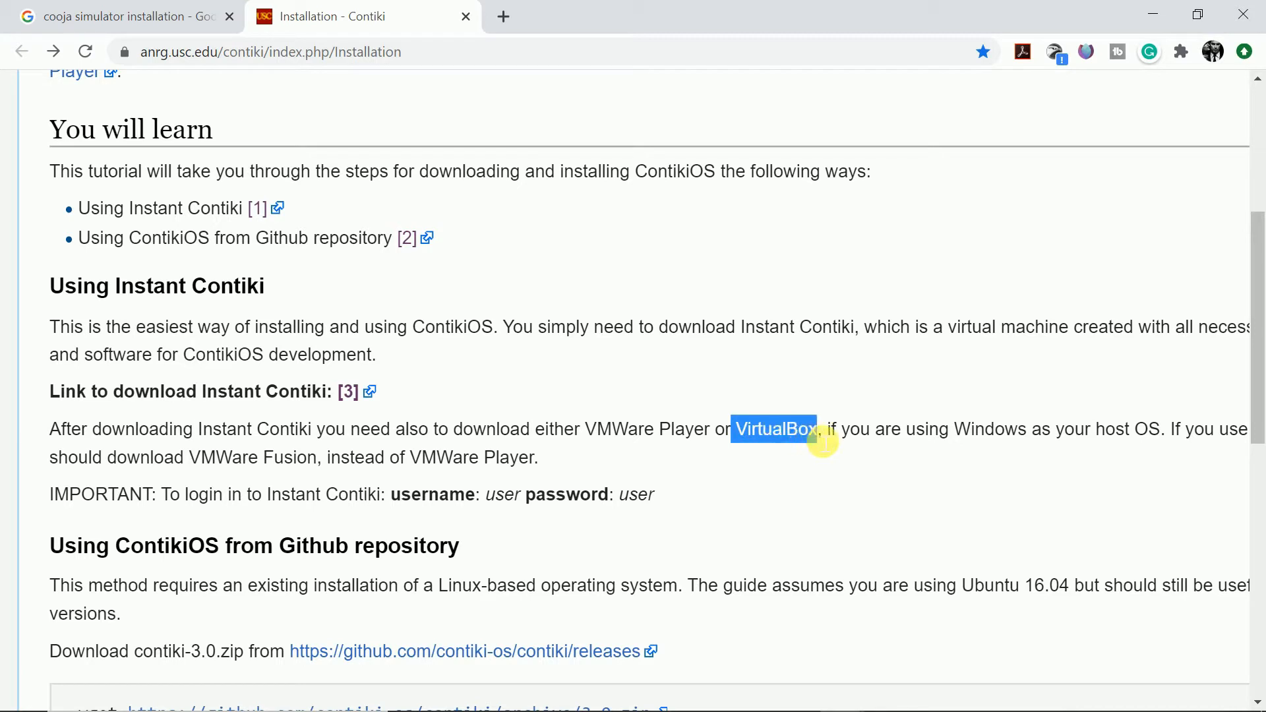
left_click(813, 470)
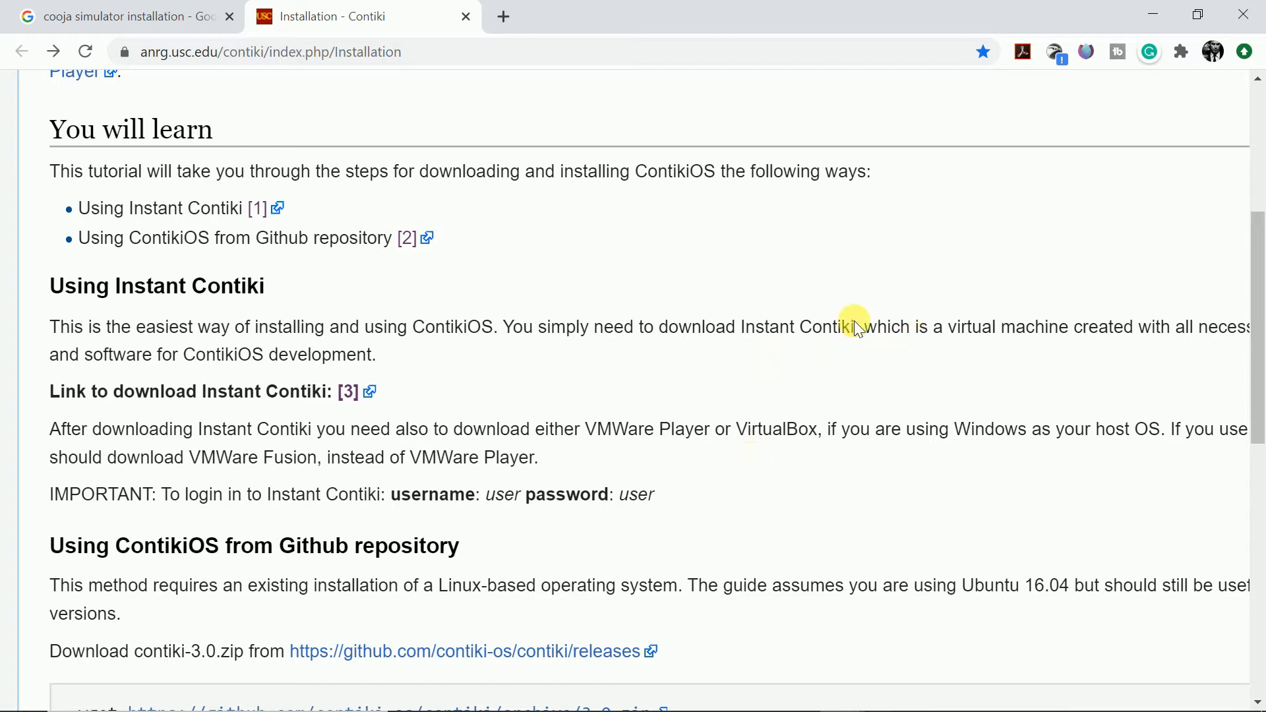
- Minimize the browser, close the photo viewer, and open the contiki folder on the desktop
left_click(1152, 13)
left_click(834, 71)
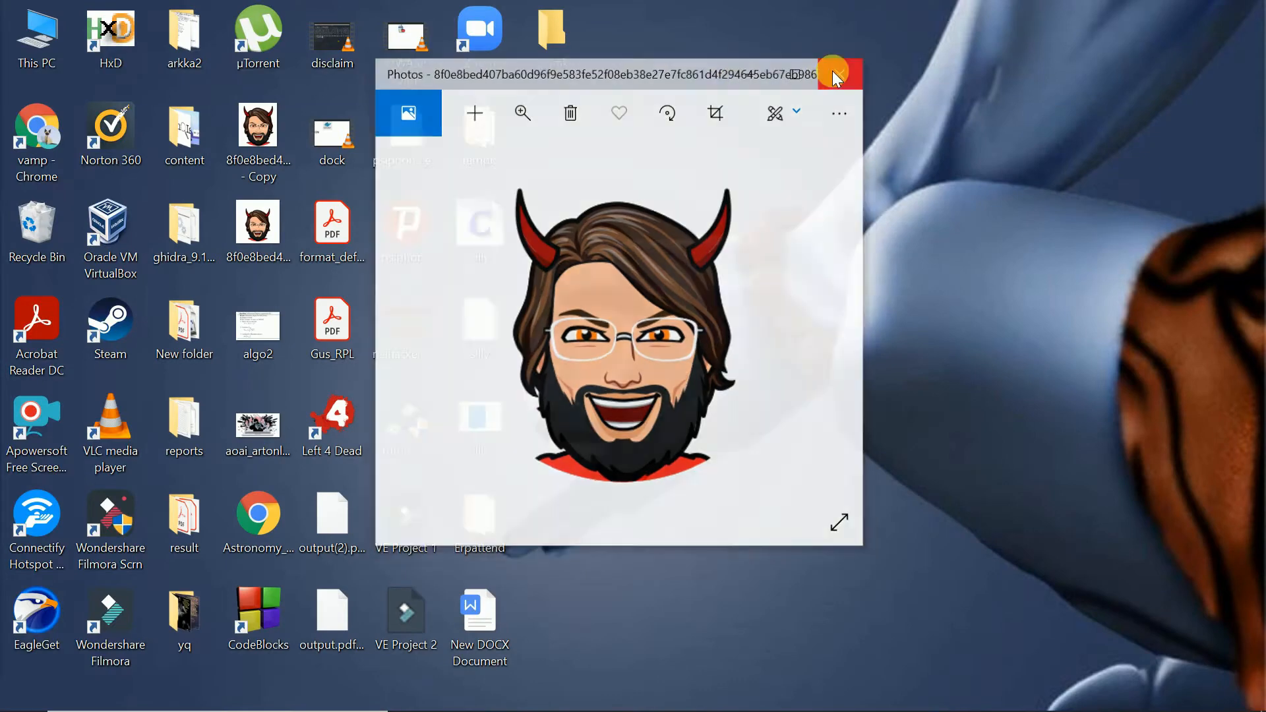
double_click(559, 50)
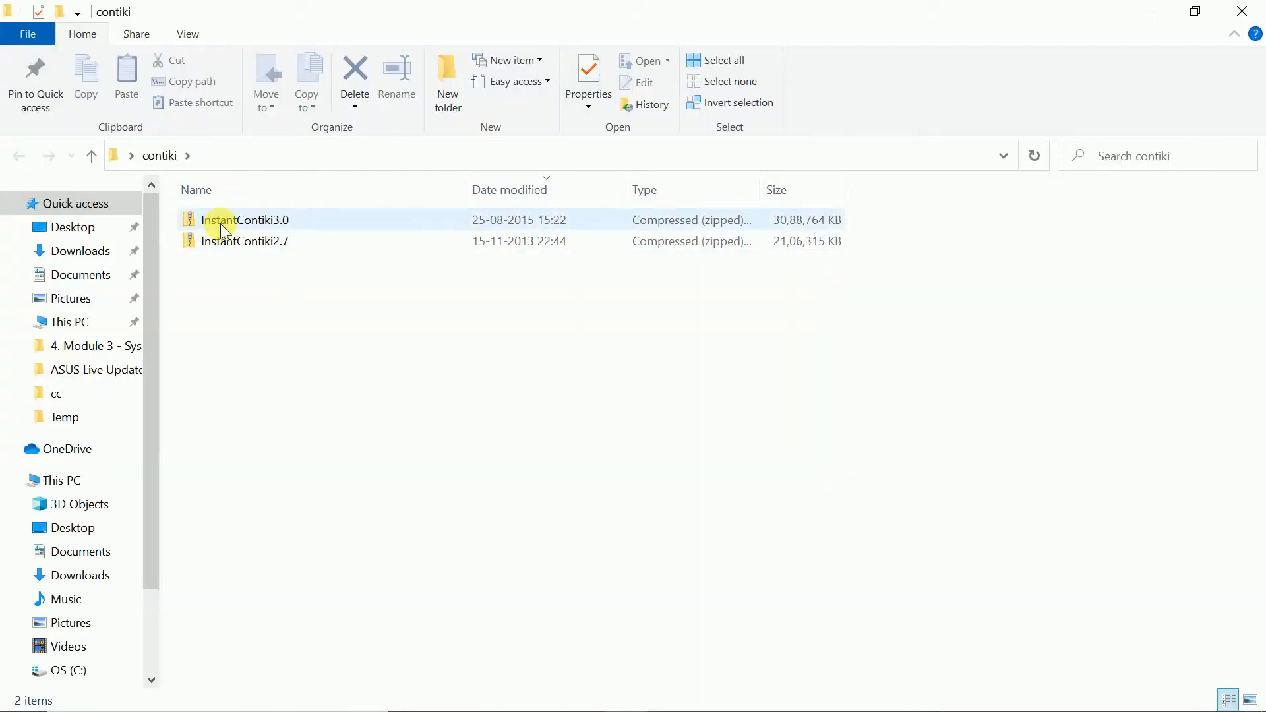
- Switch the contiki folder's file listing to a large-icon view
left_click(222, 224)
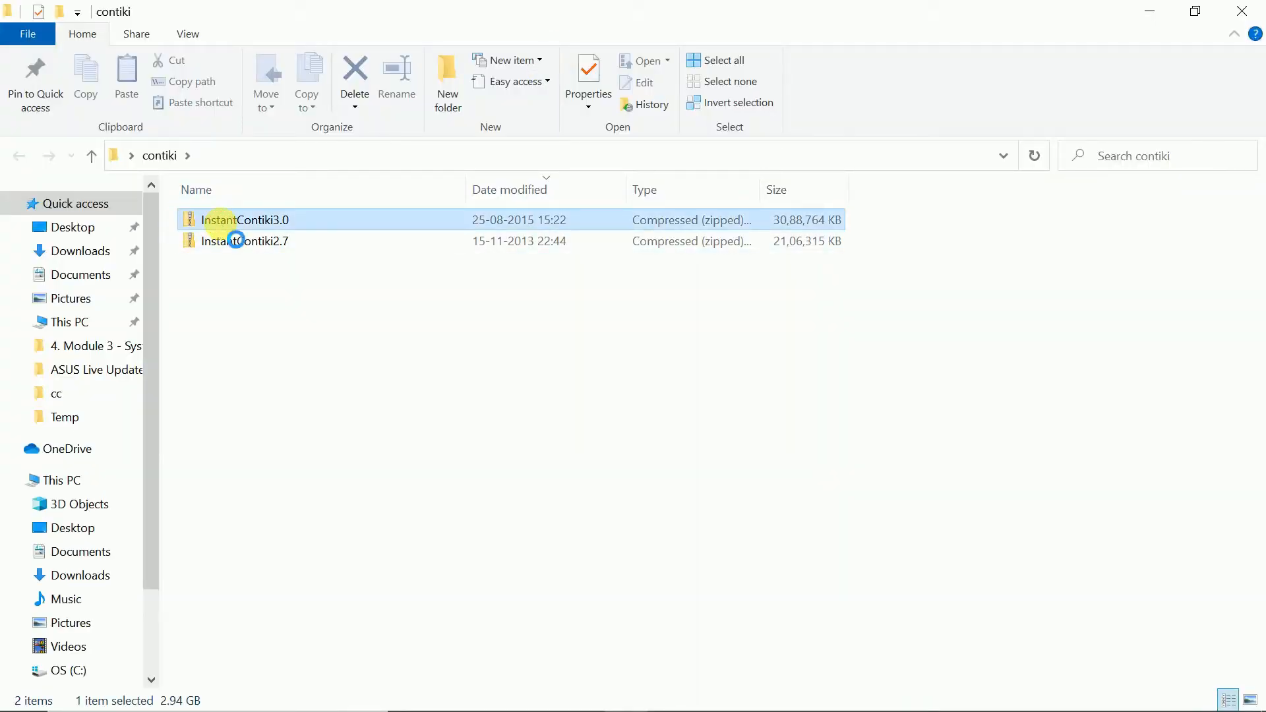
left_click(267, 245)
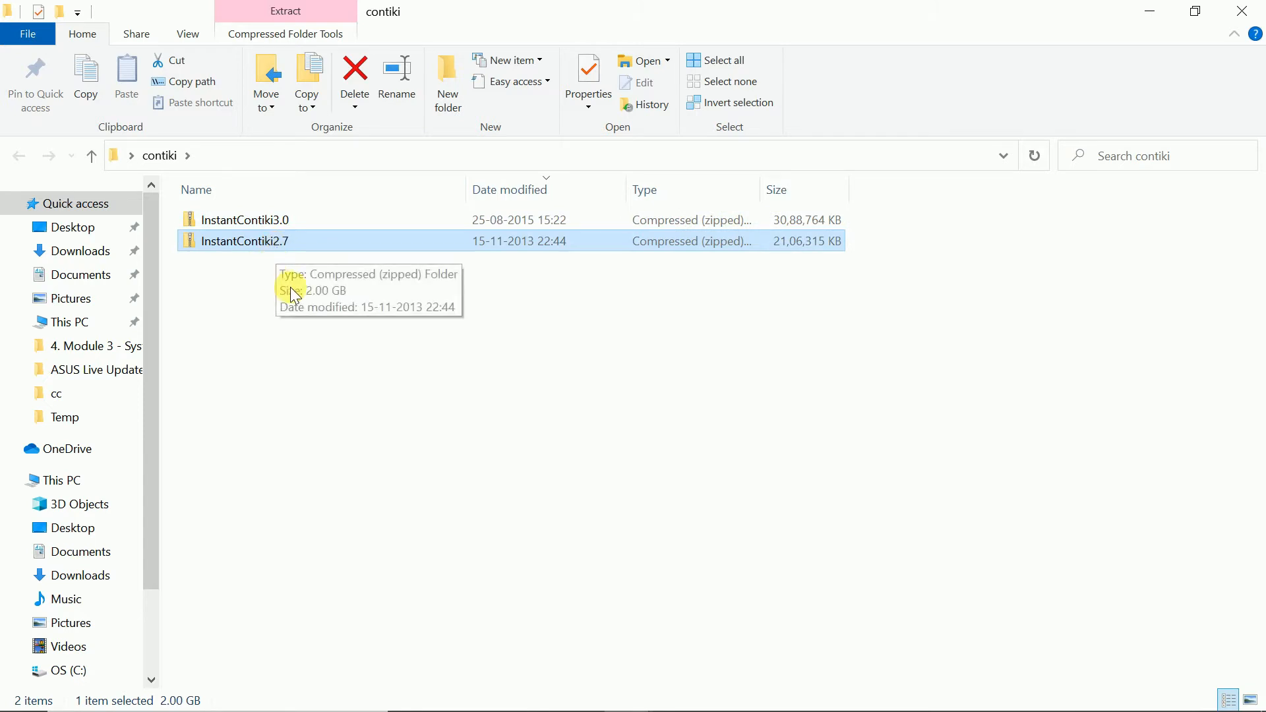
right_click(326, 336)
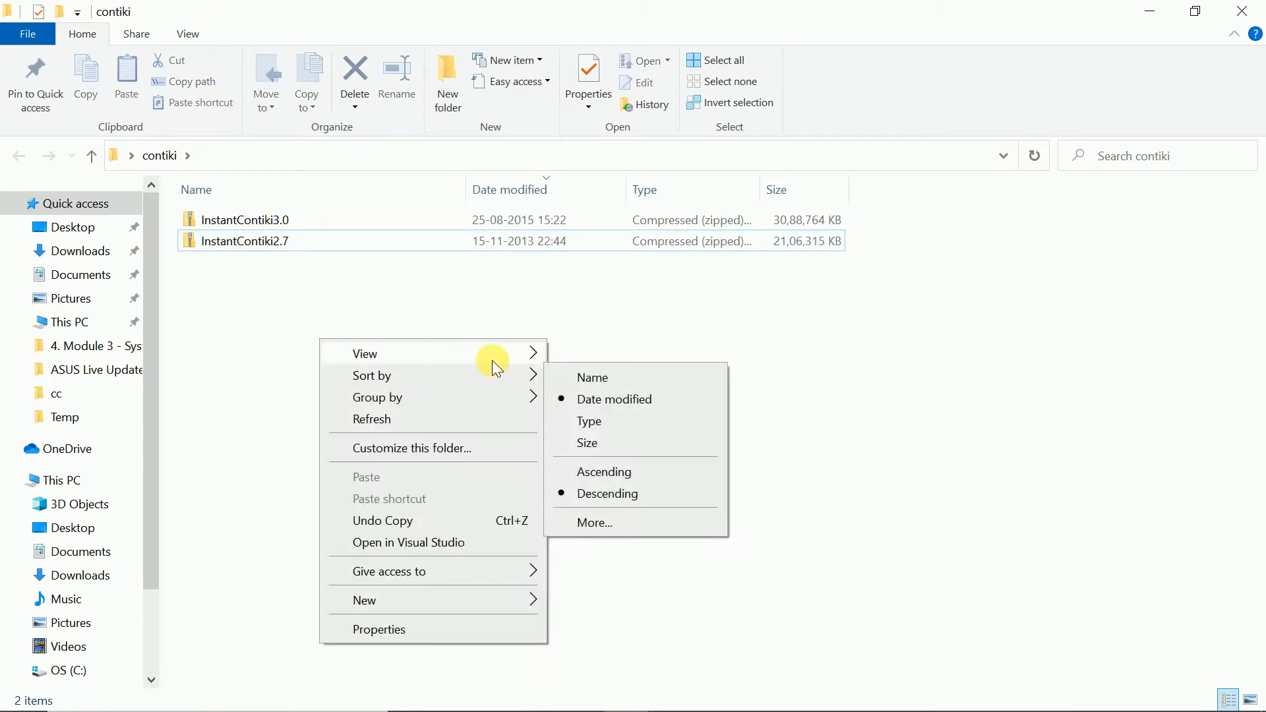
mouse_move(509, 359)
left_click(591, 376)
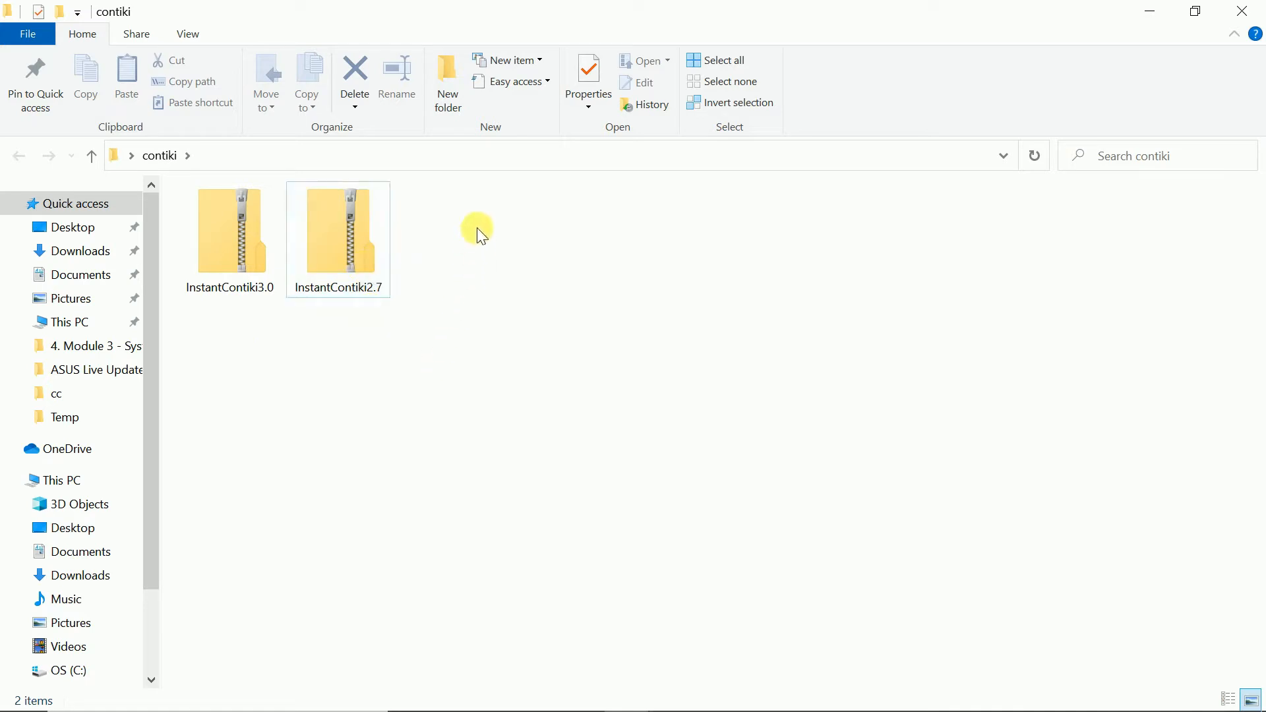
left_click_drag(435, 202, 200, 349)
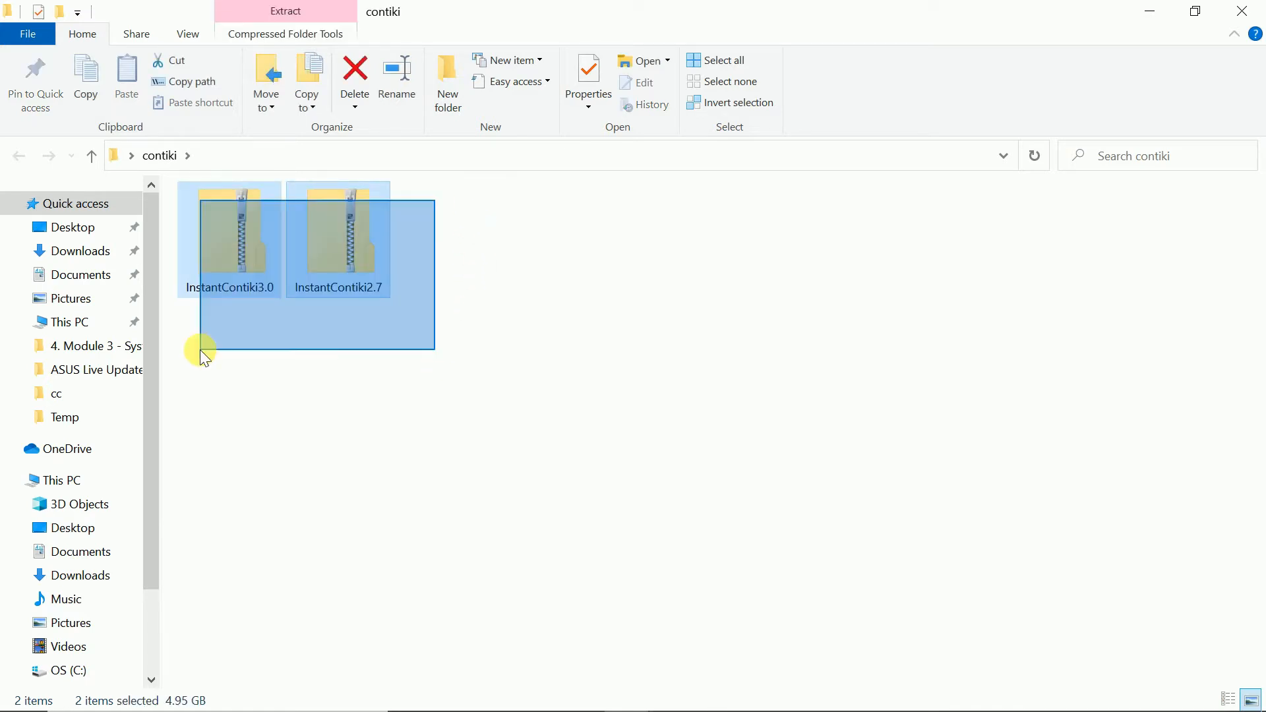
left_click(325, 360)
left_click(355, 279)
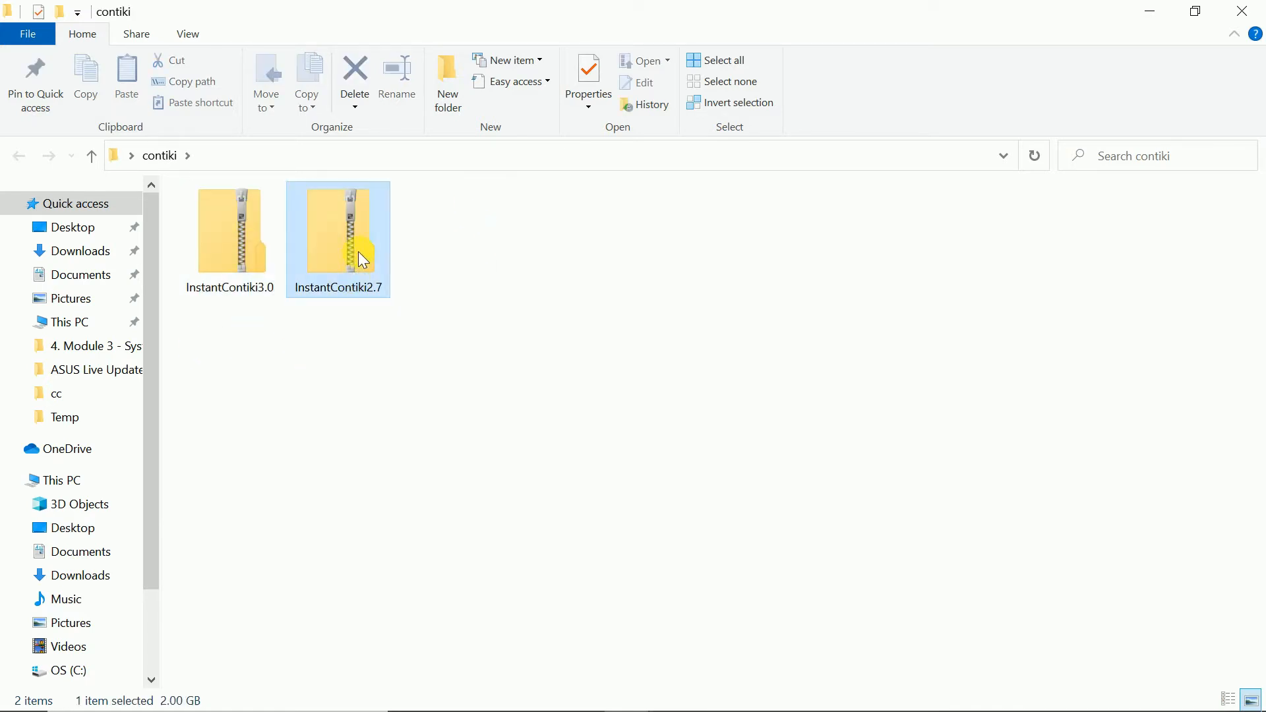
right_click(362, 216)
left_click(346, 332)
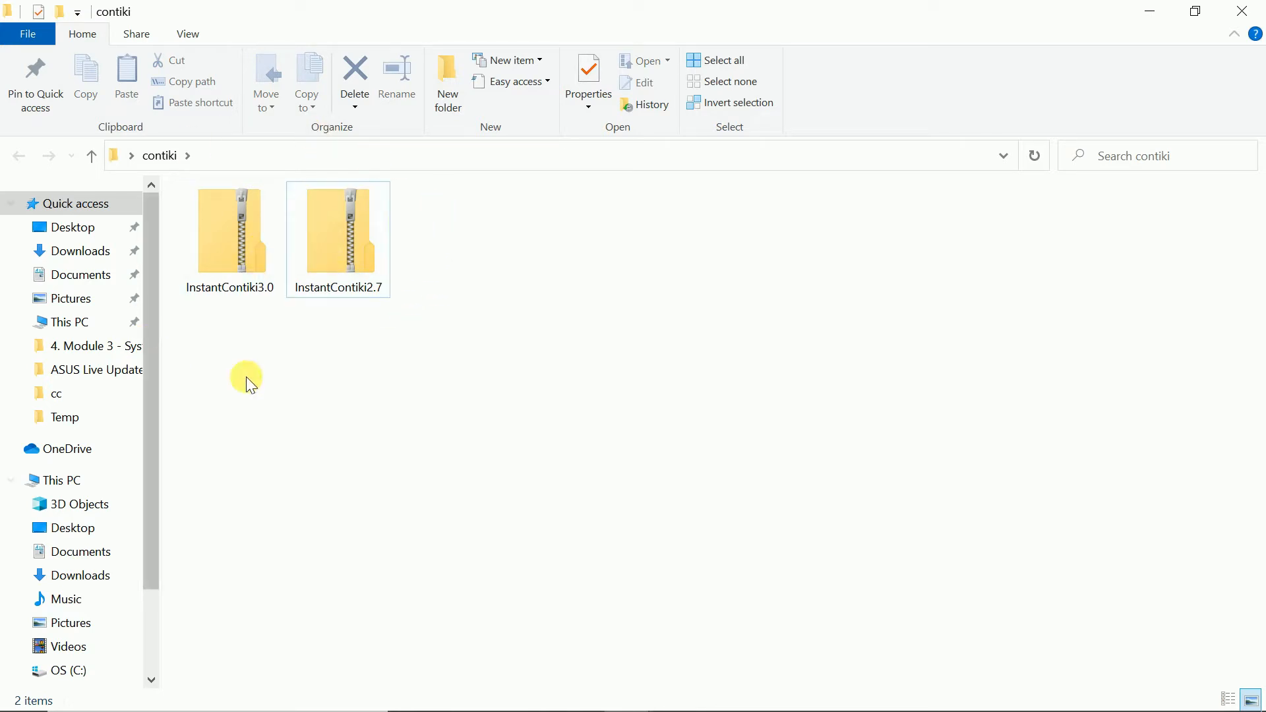
left_click(326, 224)
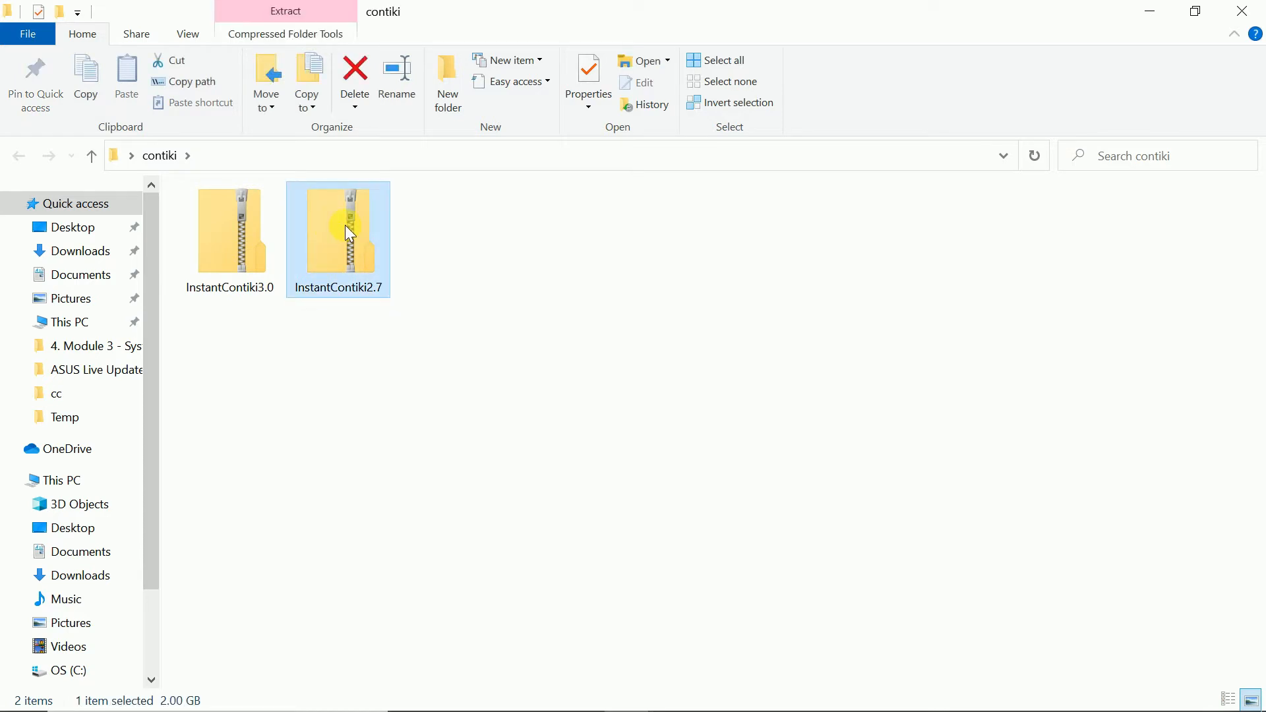
- Extract the InstantContiki2.7 zip archive into the current folder
right_click(346, 224)
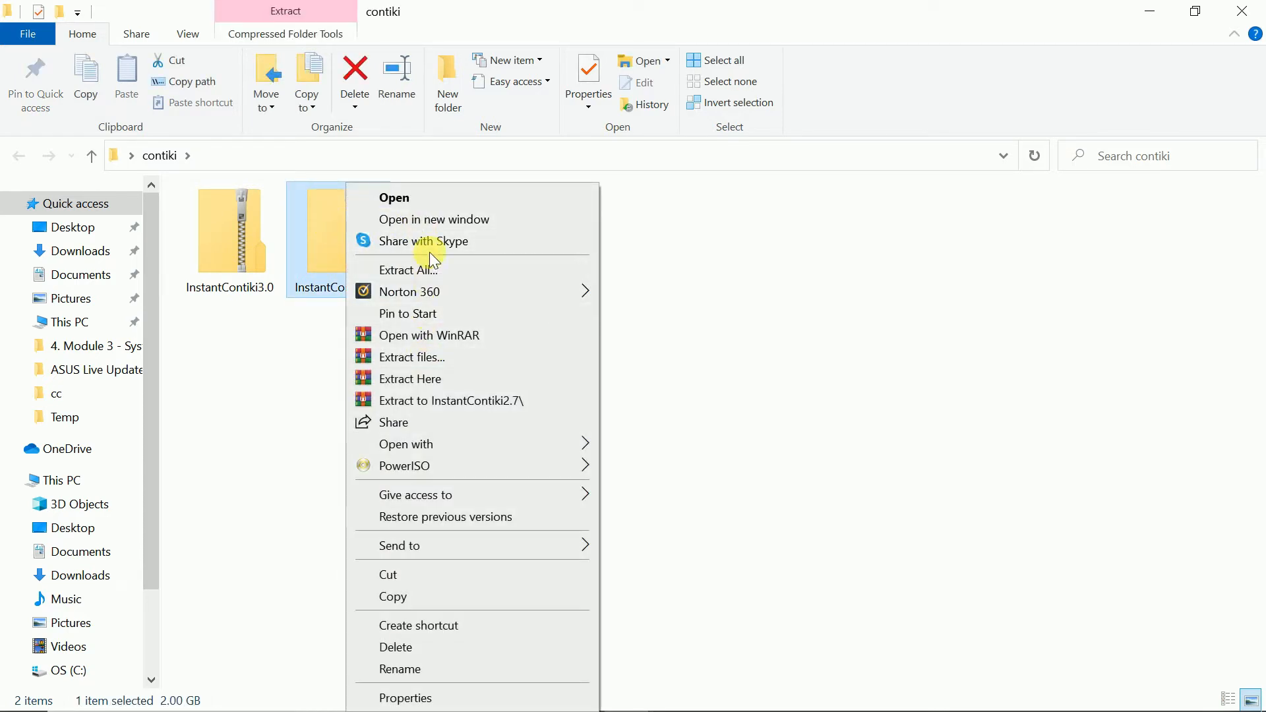
left_click(436, 383)
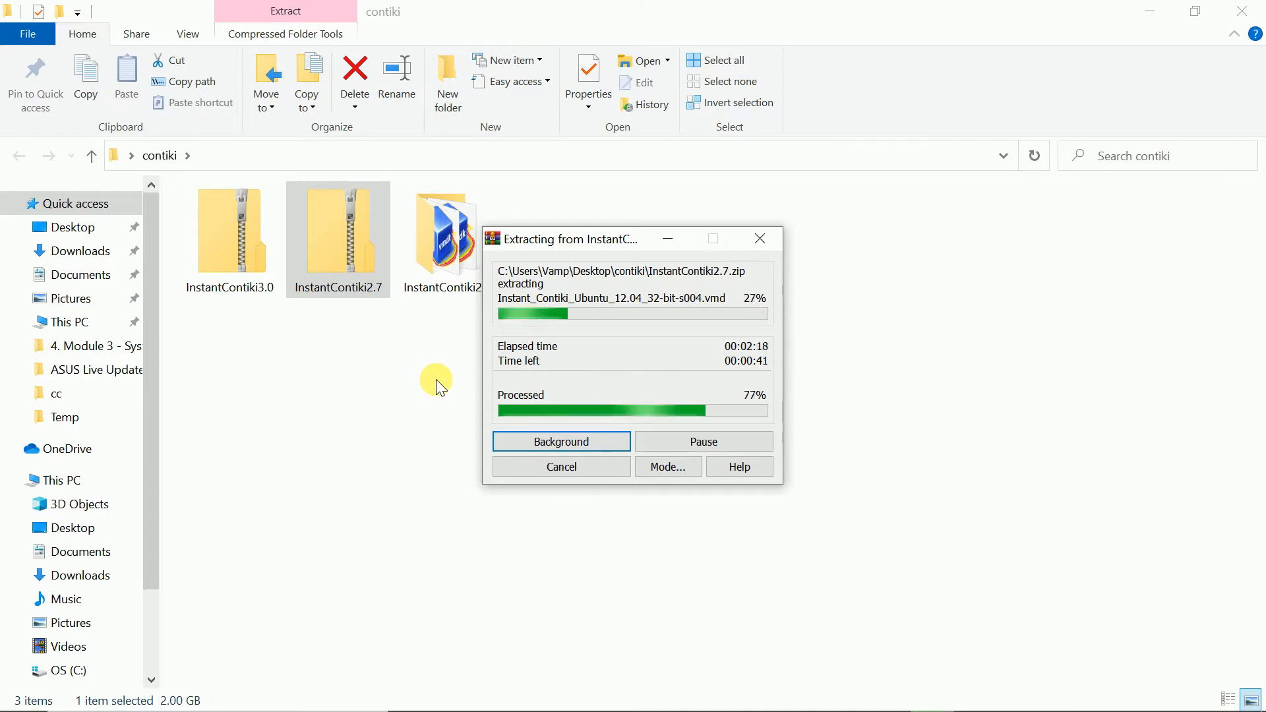
left_click(496, 349)
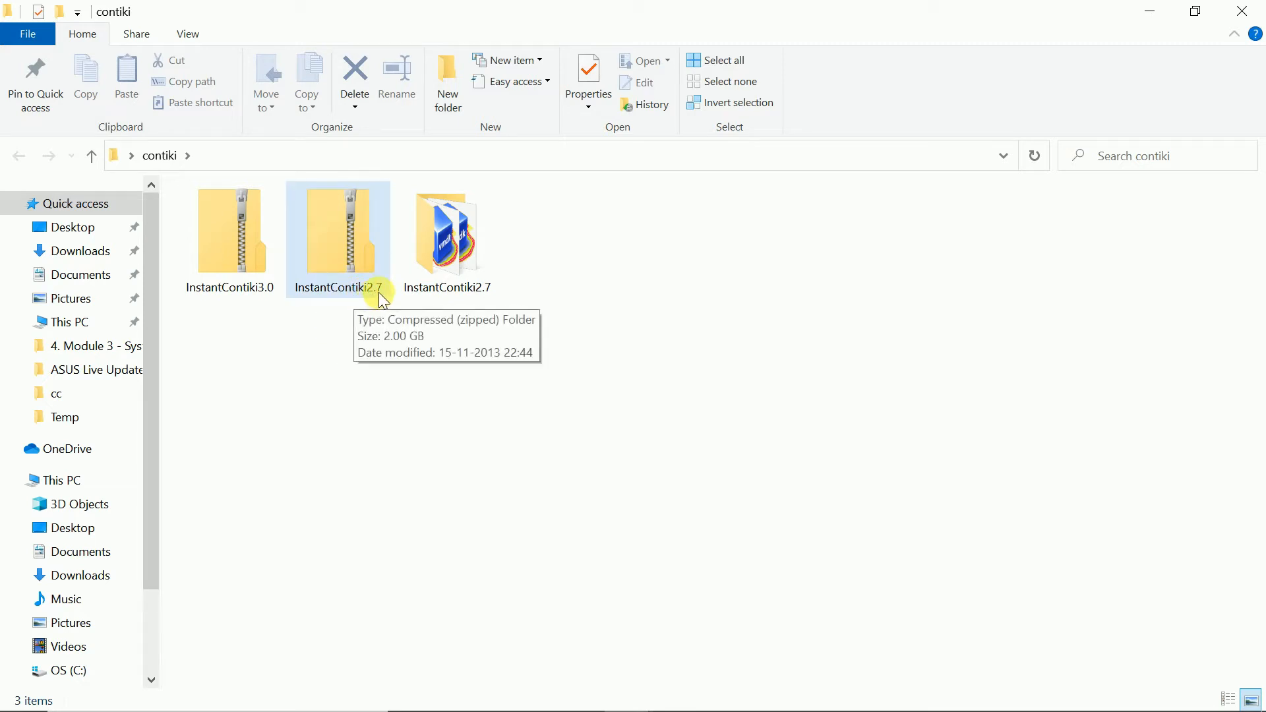
left_click(261, 285)
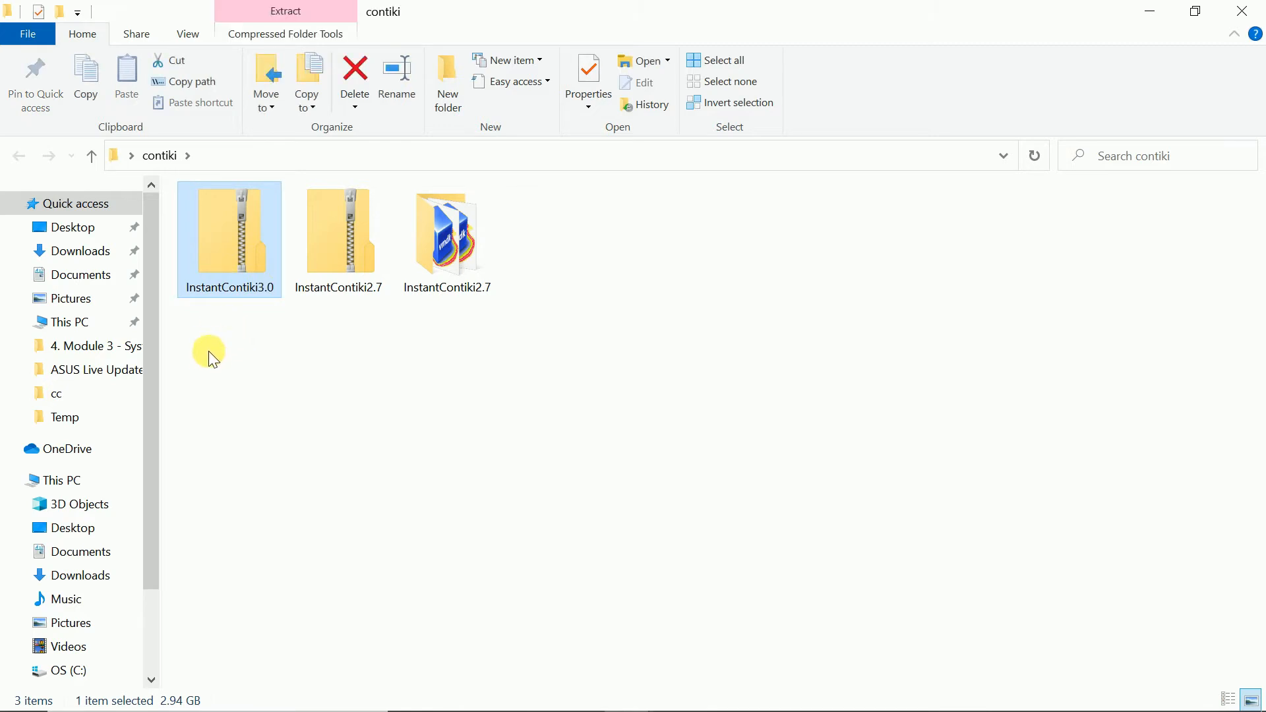
left_click_drag(207, 357, 249, 256)
left_click(320, 363)
left_click_drag(314, 376, 381, 278)
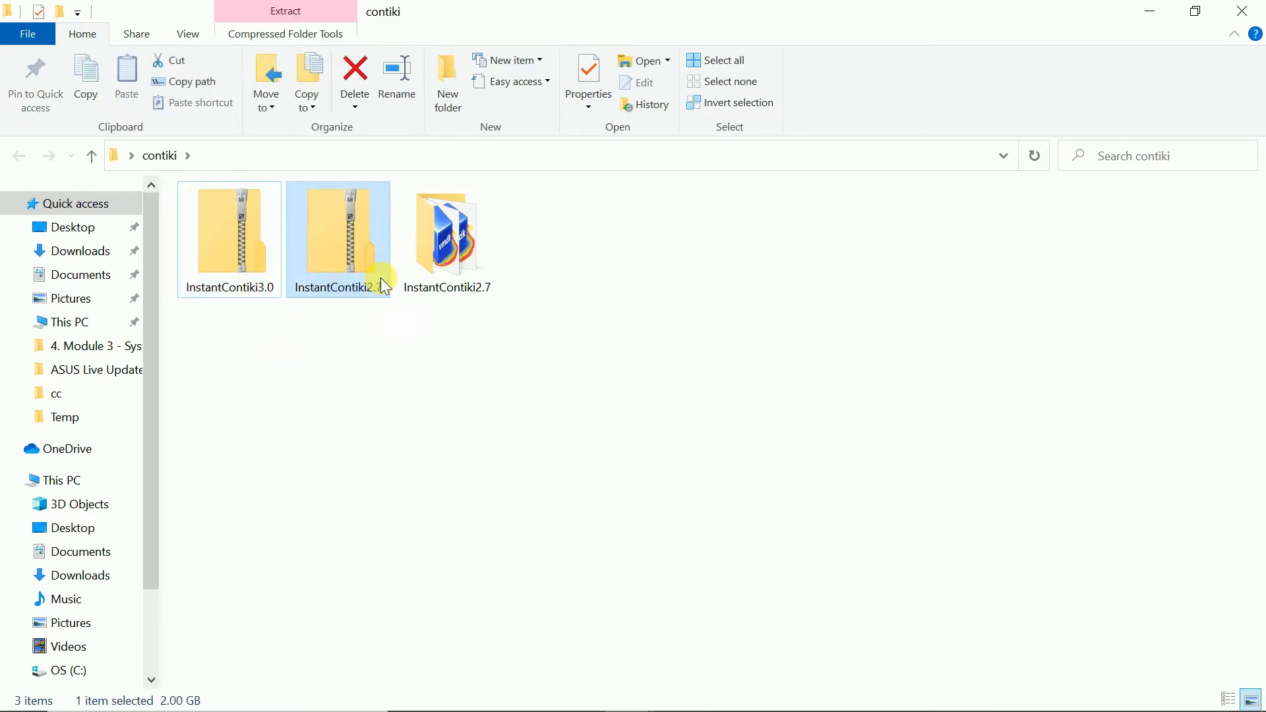
left_click_drag(184, 366, 239, 279)
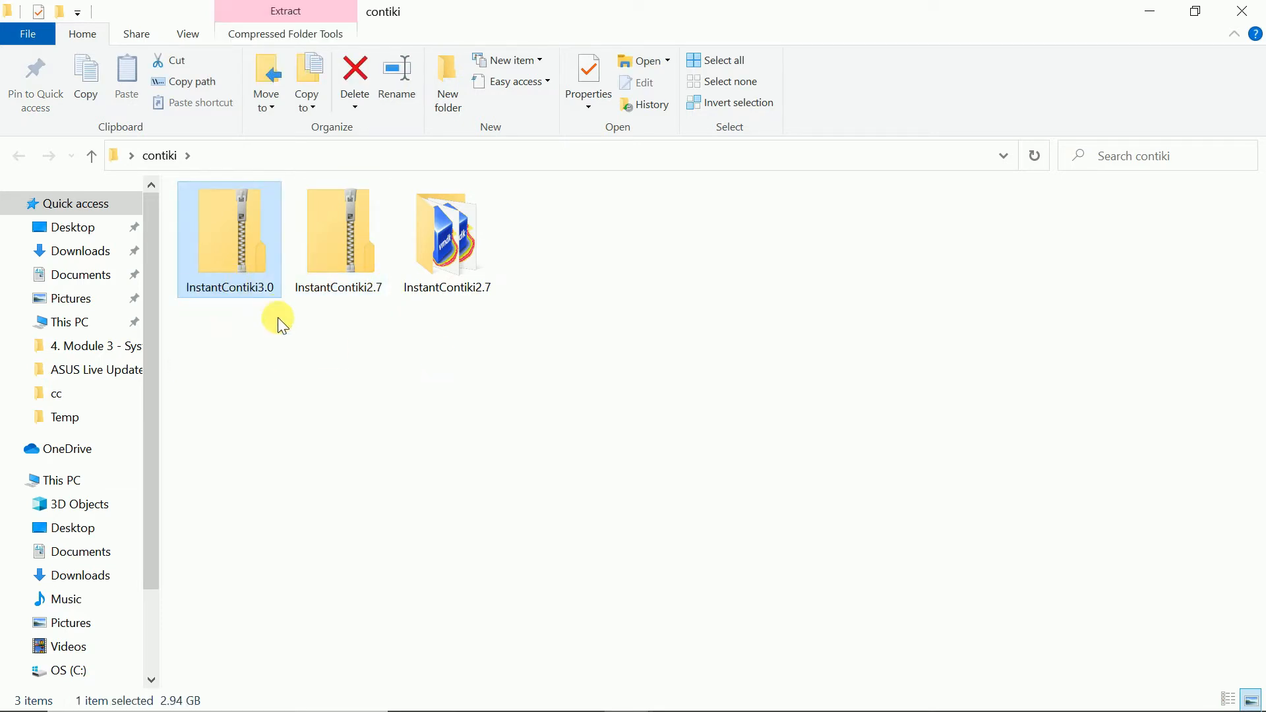
left_click(325, 335)
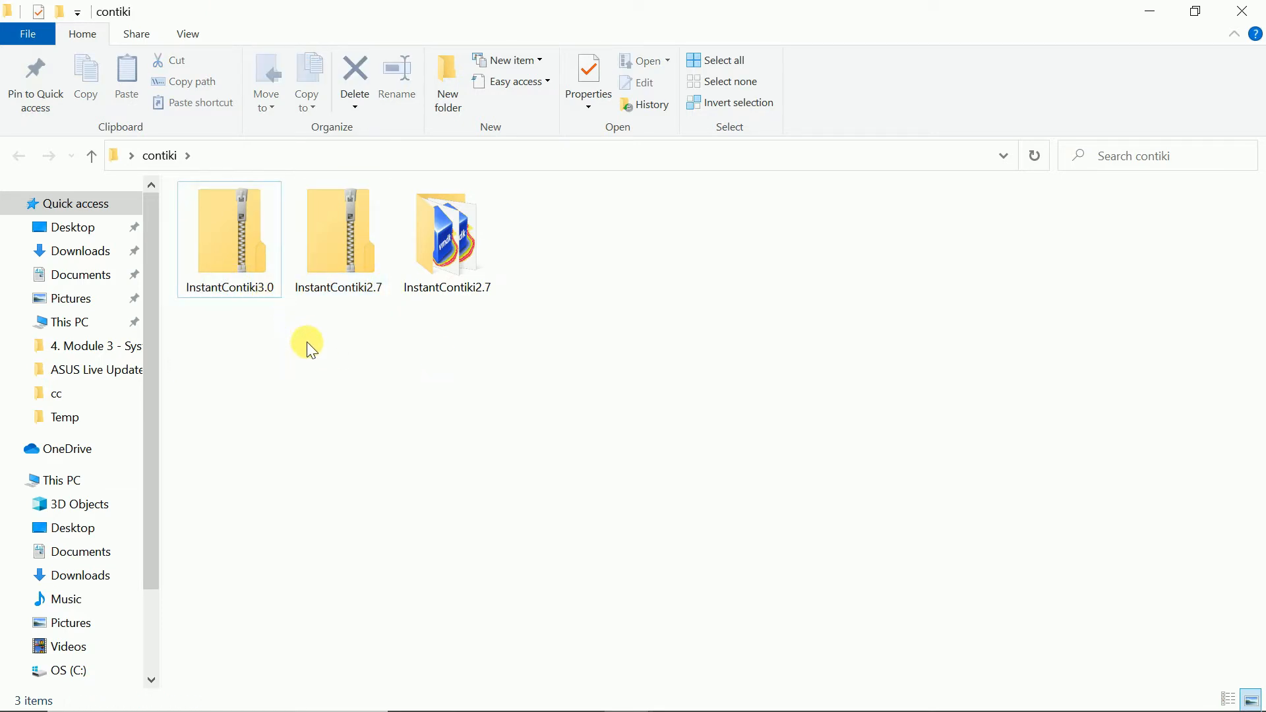
left_click_drag(307, 342, 356, 277)
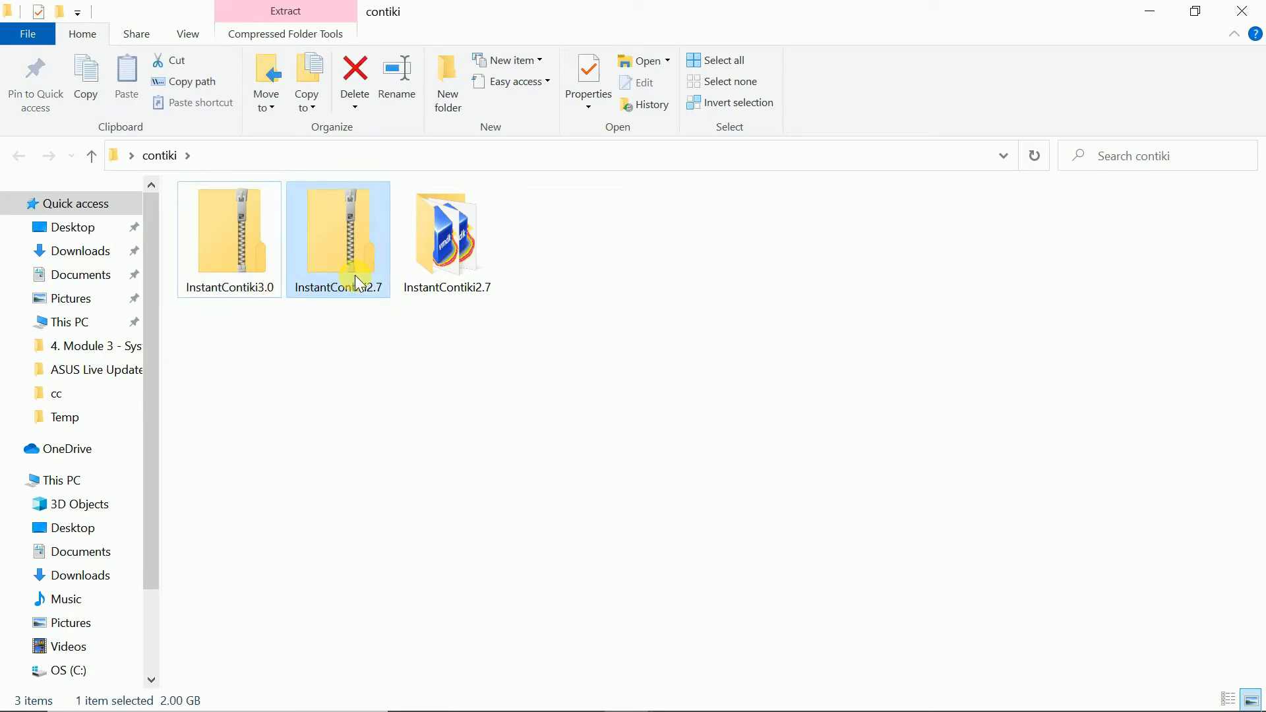
left_click(387, 360)
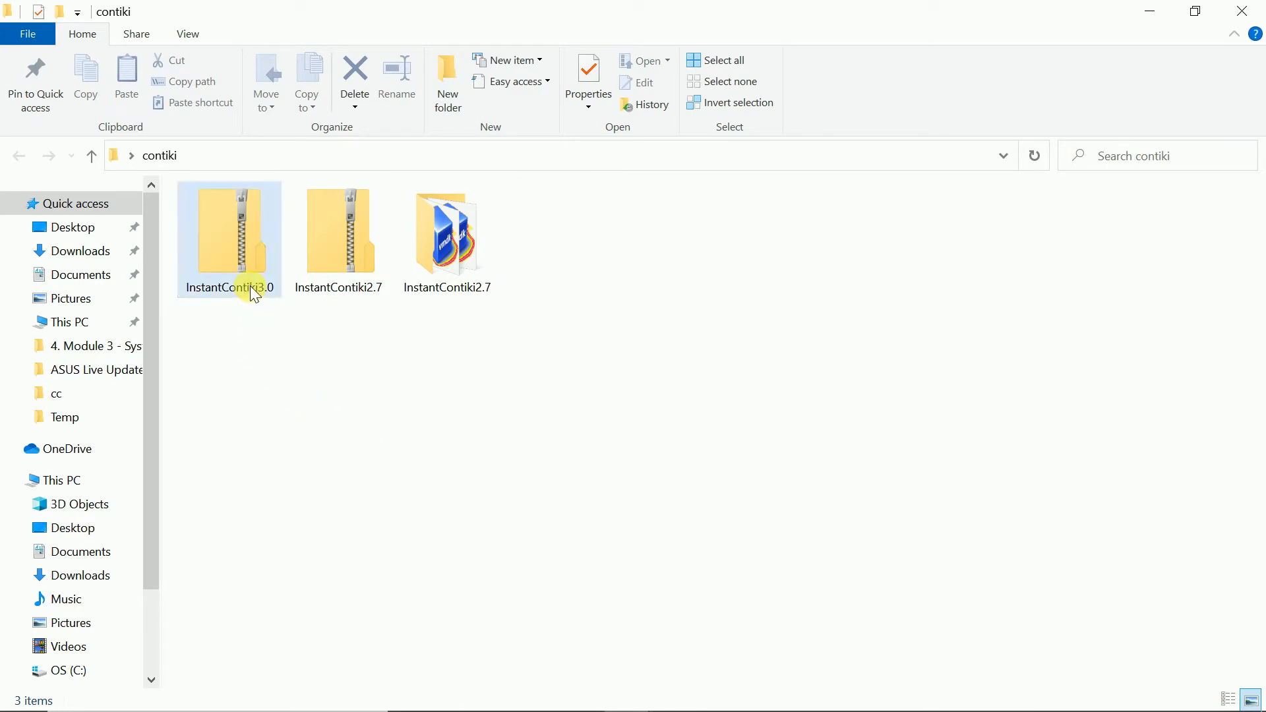
- Open the extracted InstantContiki2.7 folder
mouse_move(255, 295)
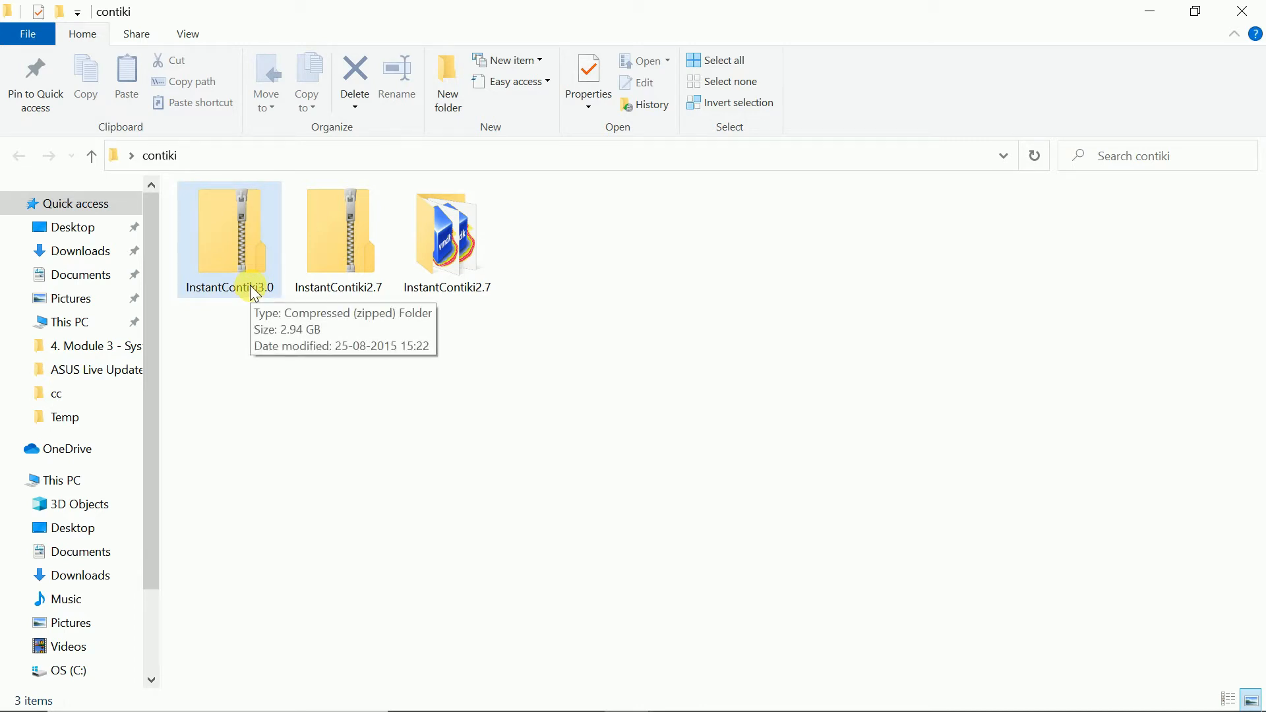
double_click(456, 275)
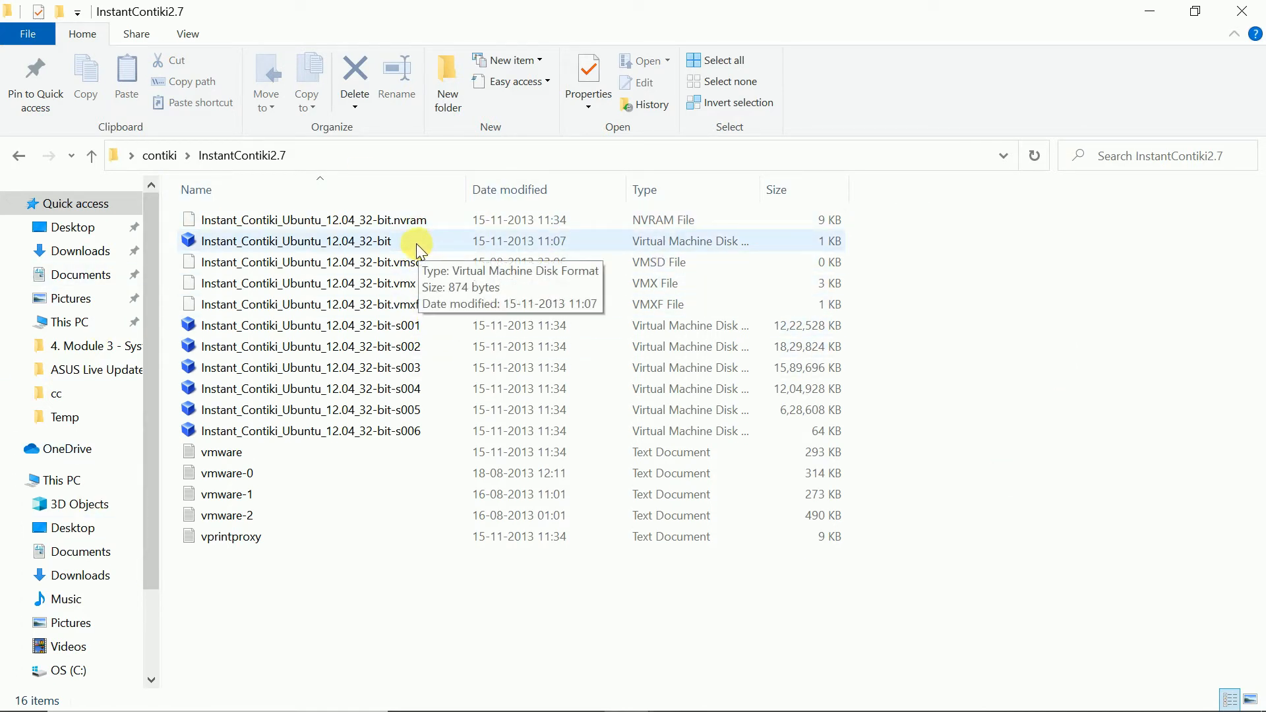
left_click(16, 156)
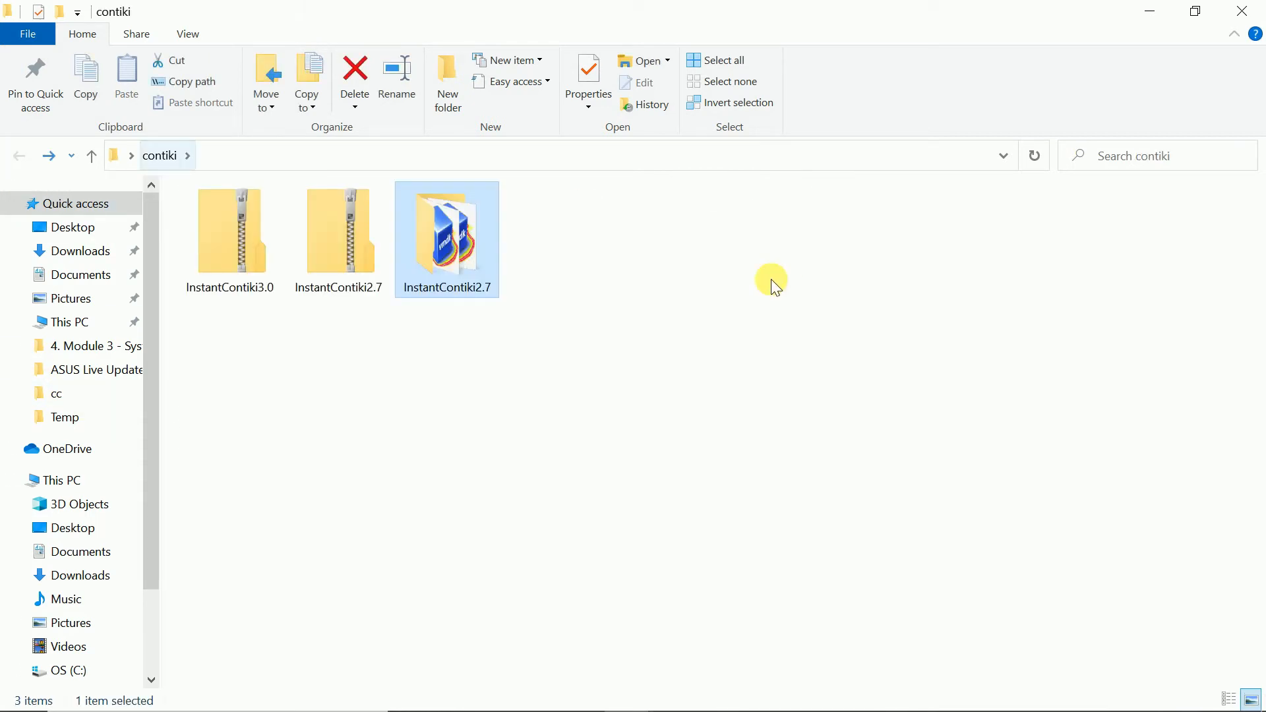
left_click(1243, 11)
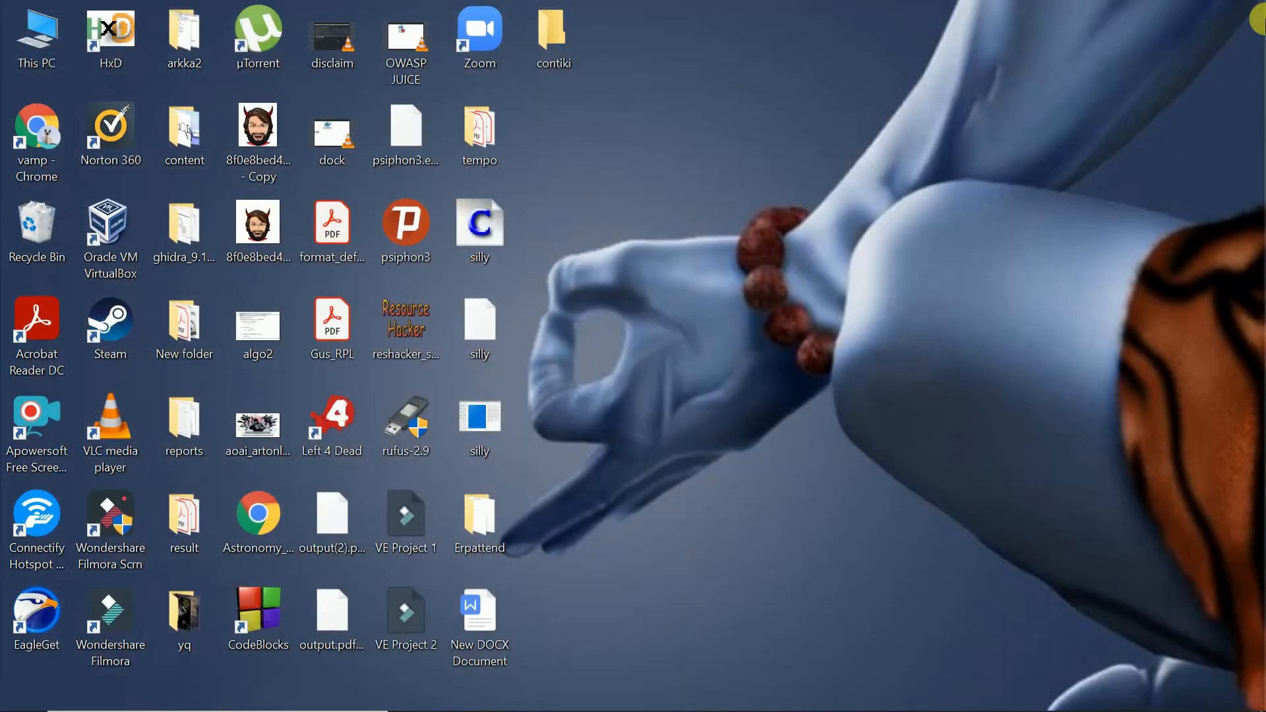
left_click(566, 45)
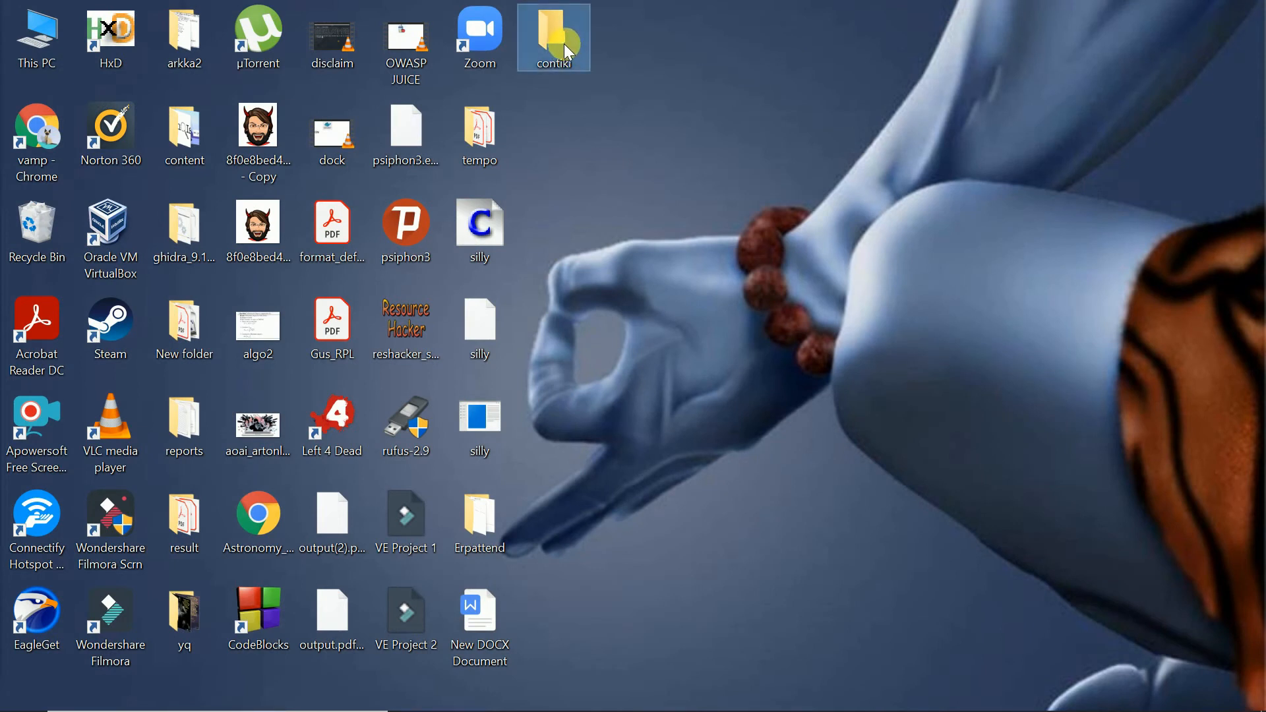
double_click(550, 45)
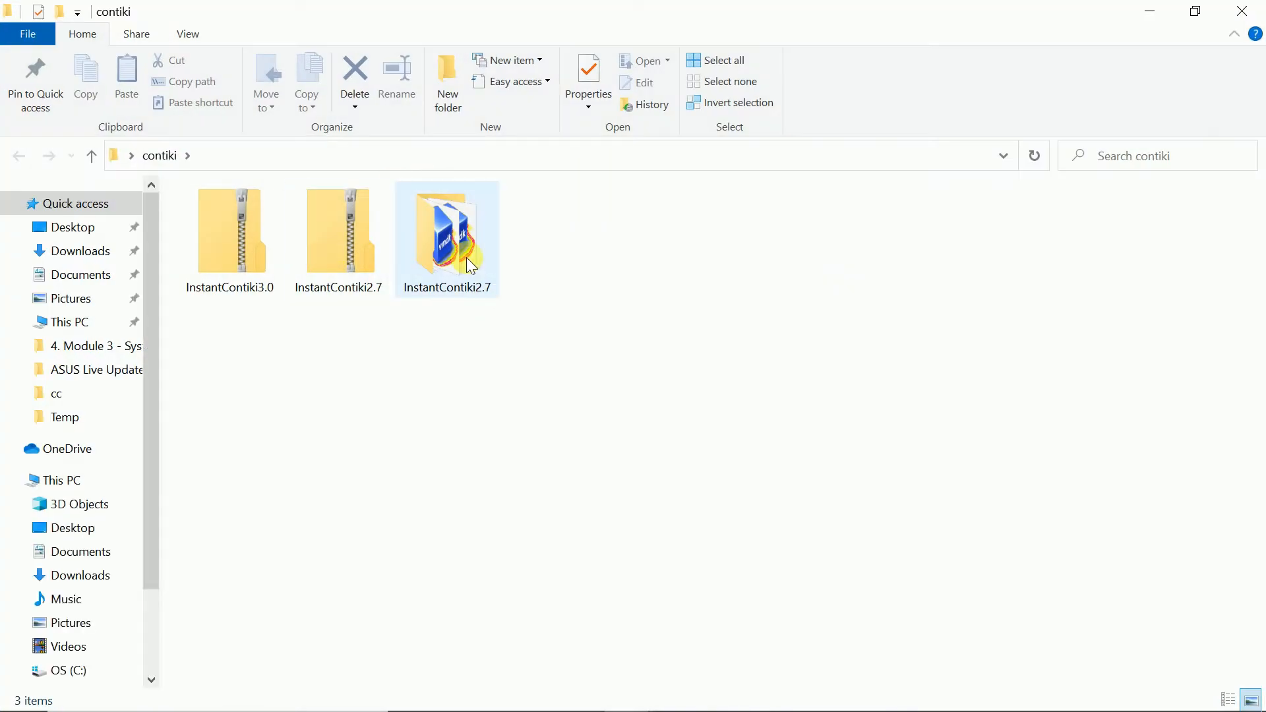
left_click(1251, 9)
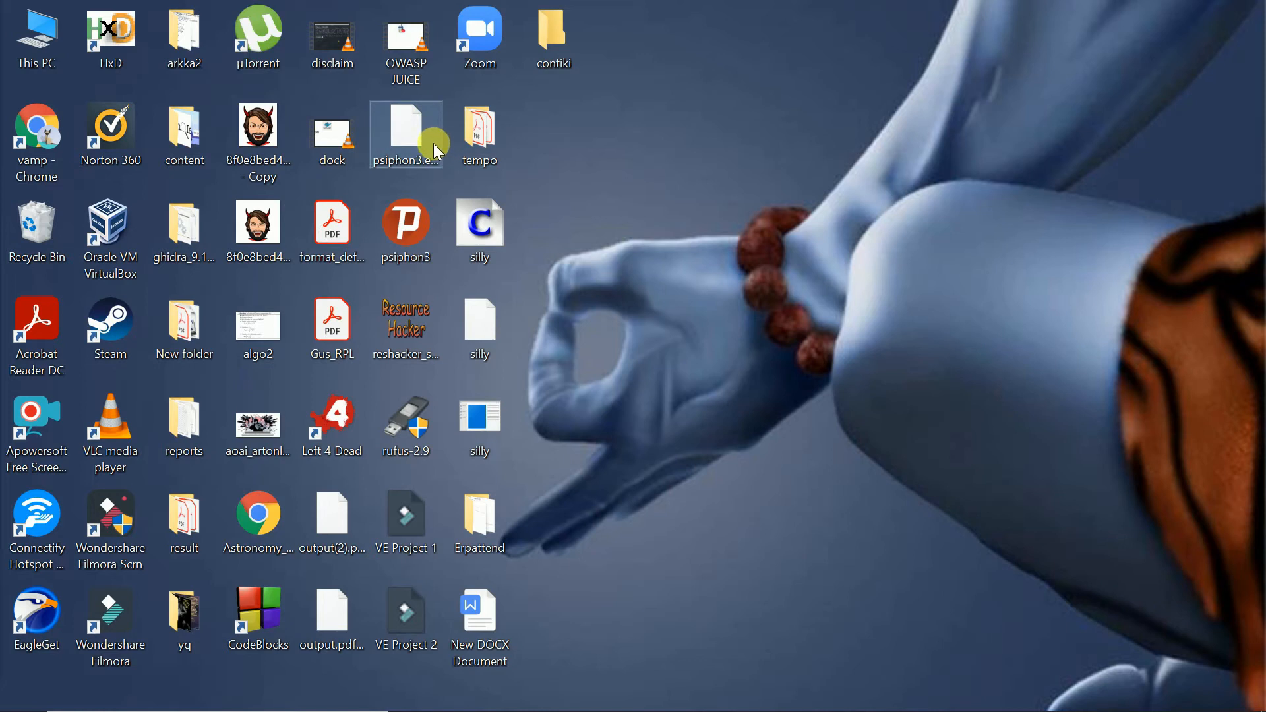
- Launch Oracle VM VirtualBox from the desktop
left_click(100, 239)
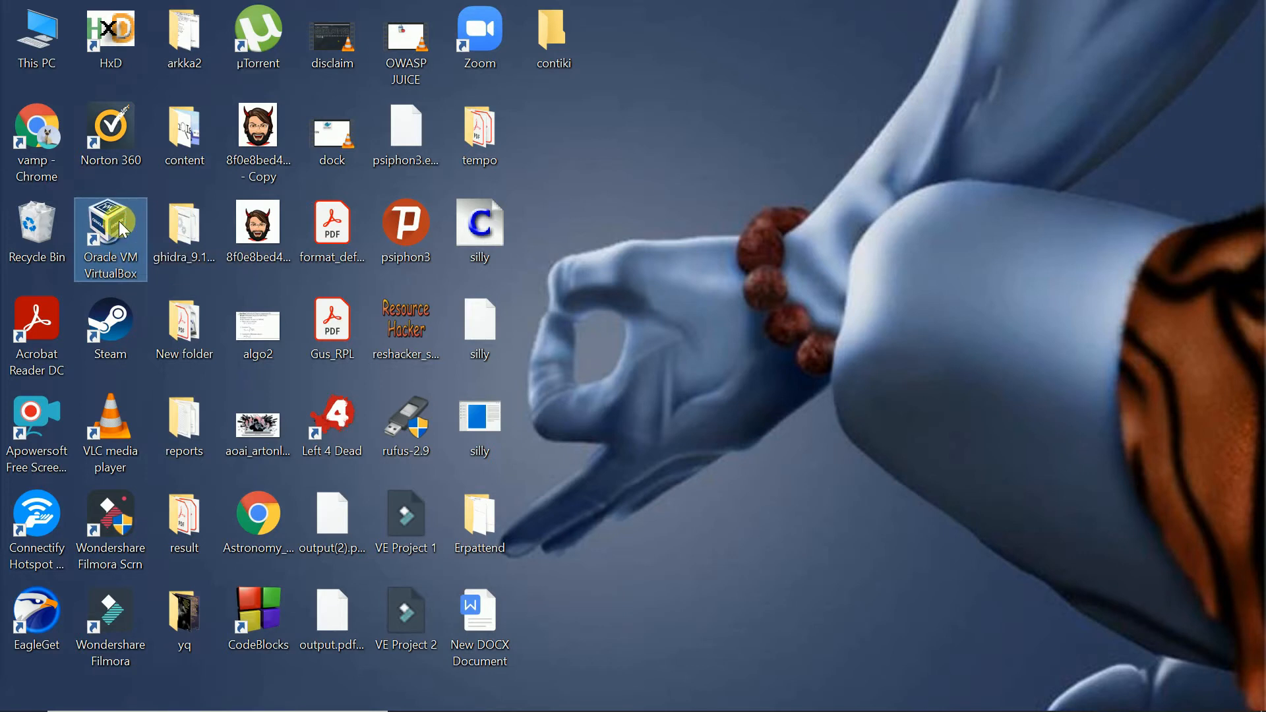
double_click(120, 223)
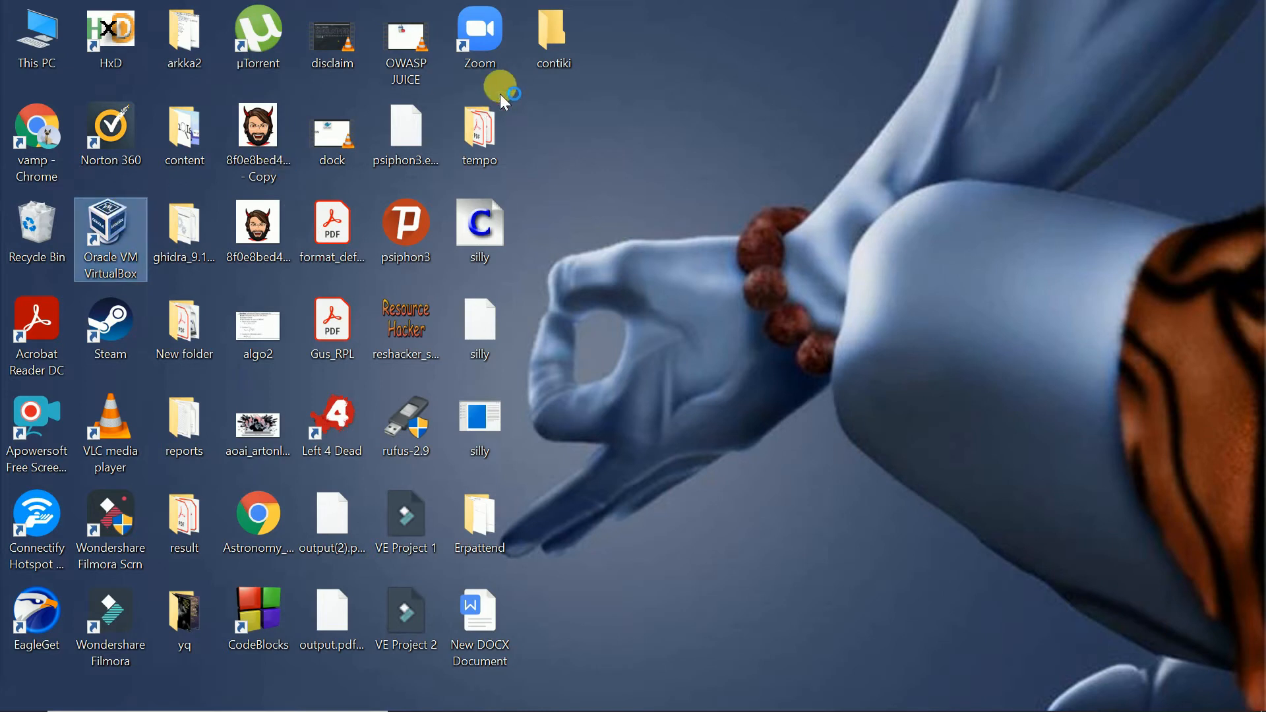
double_click(145, 248)
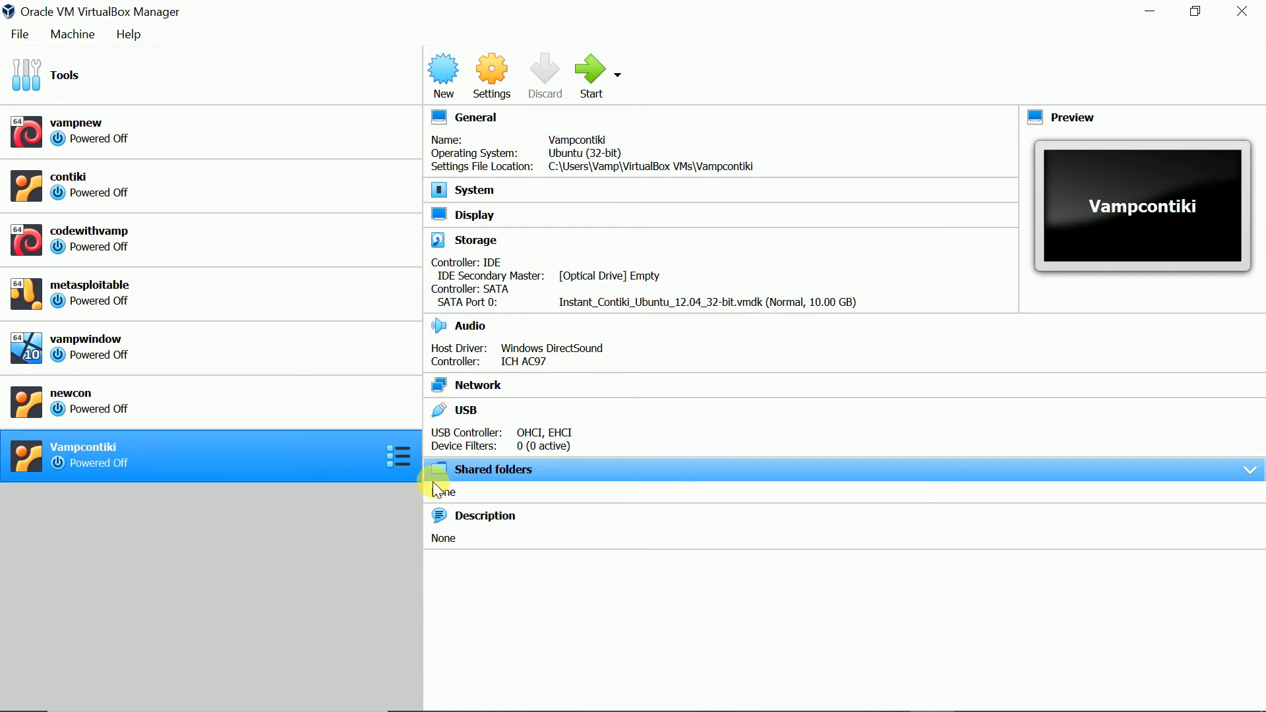
- Start creating a new virtual machine and name it vampcontiki2
left_click(438, 77)
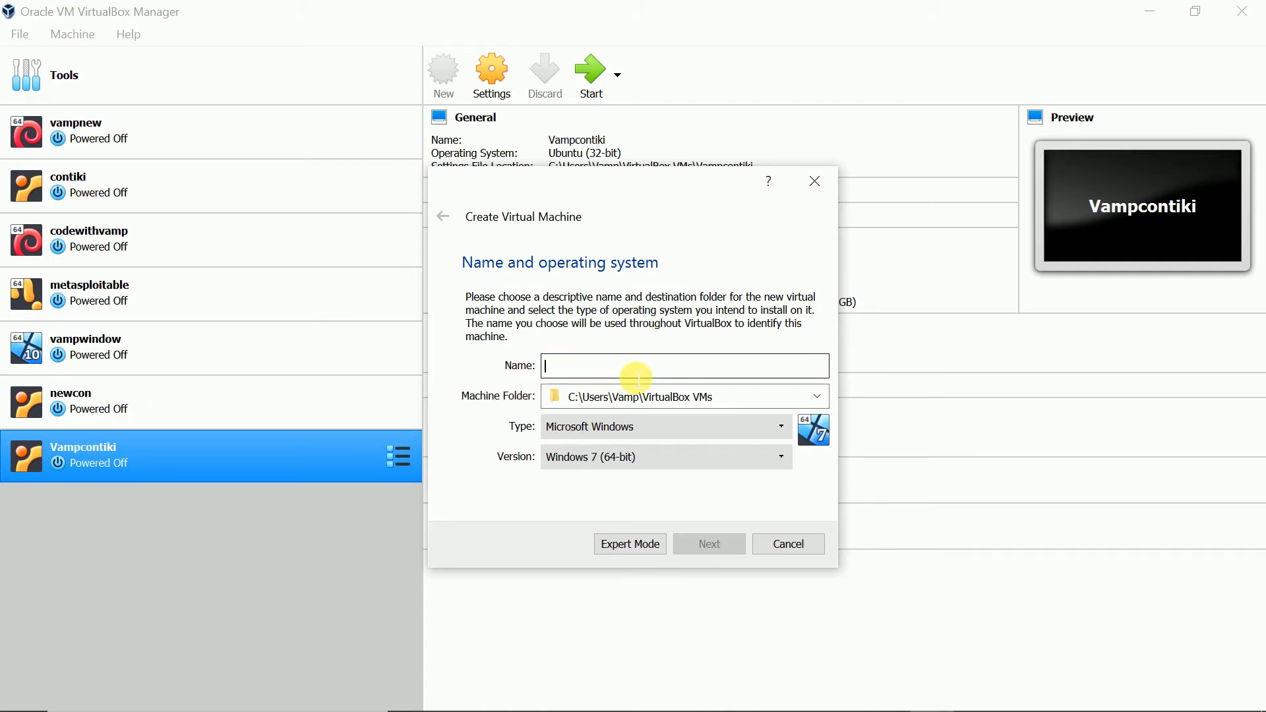
type("vampc")
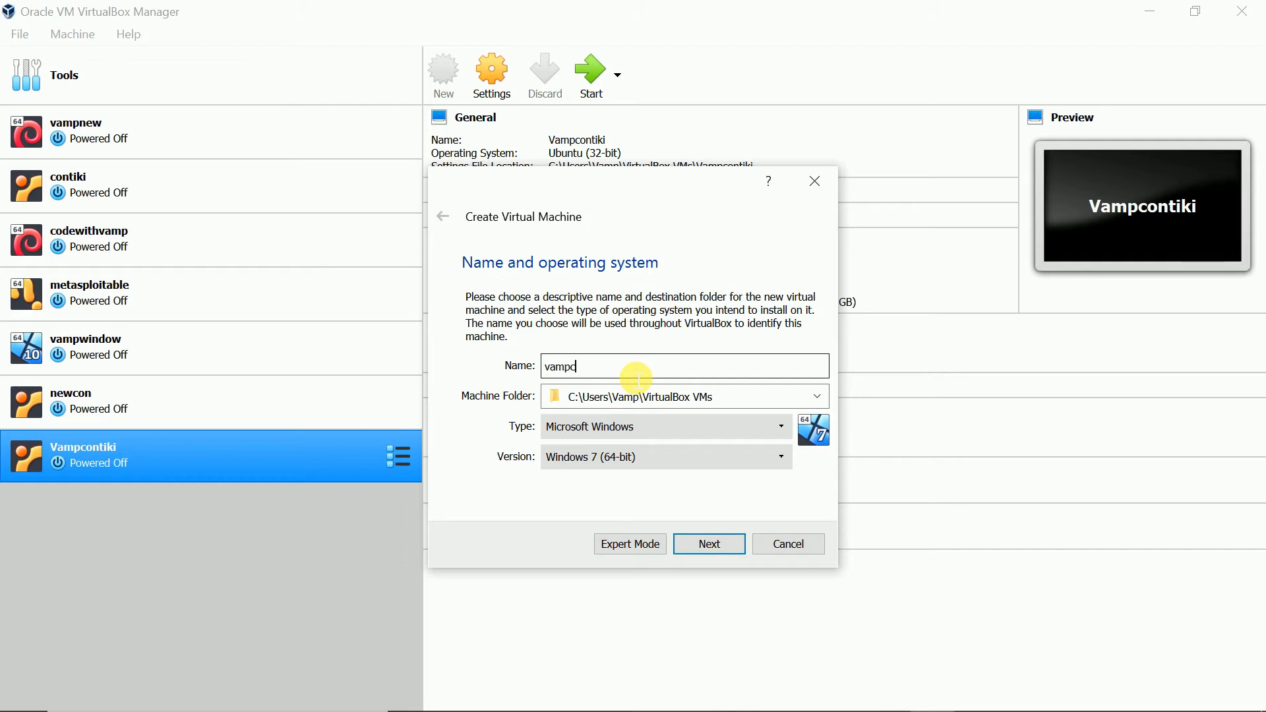
type("ontiki2")
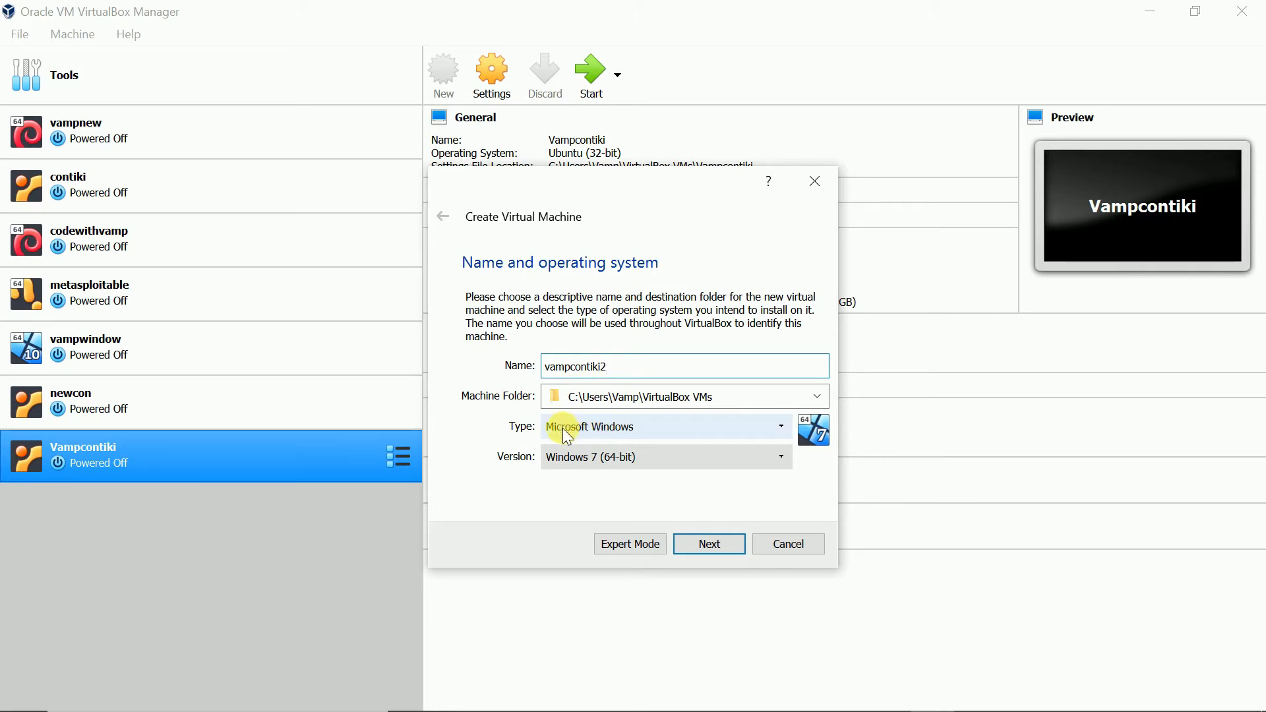
- Set the machine's type to Linux and its version to Ubuntu (32-bit), and continue
left_click(589, 432)
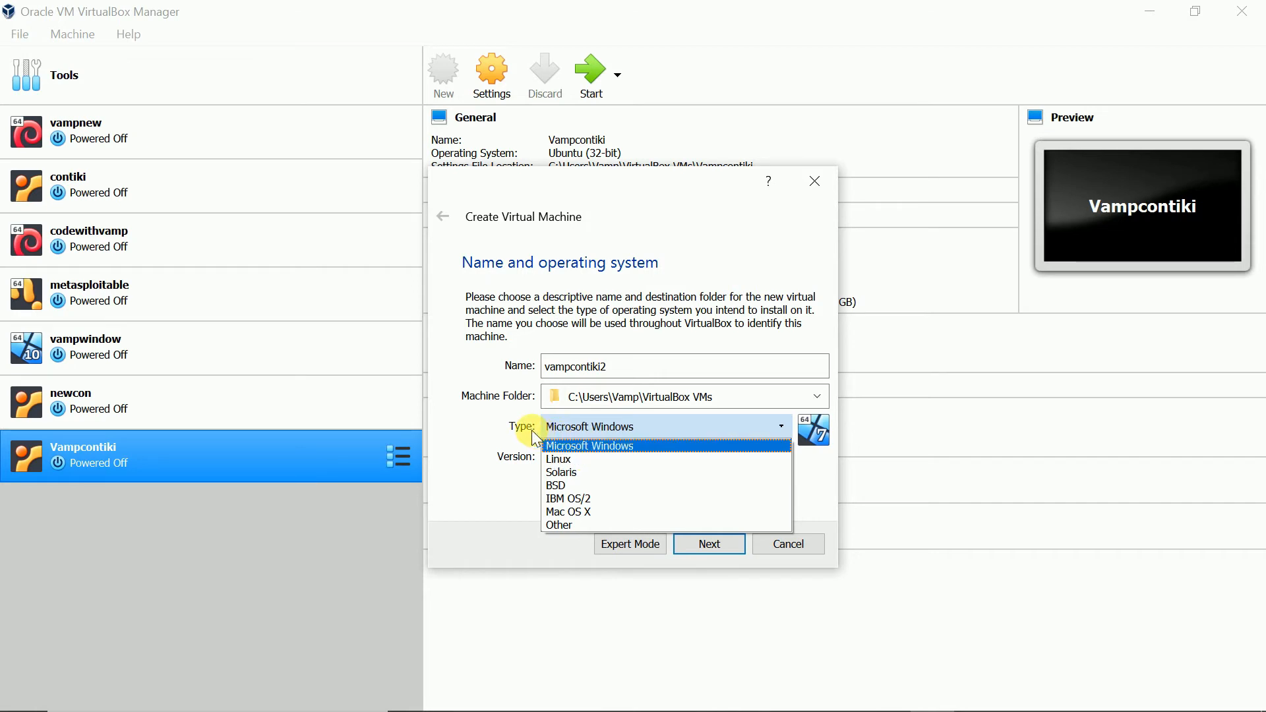
left_click(588, 462)
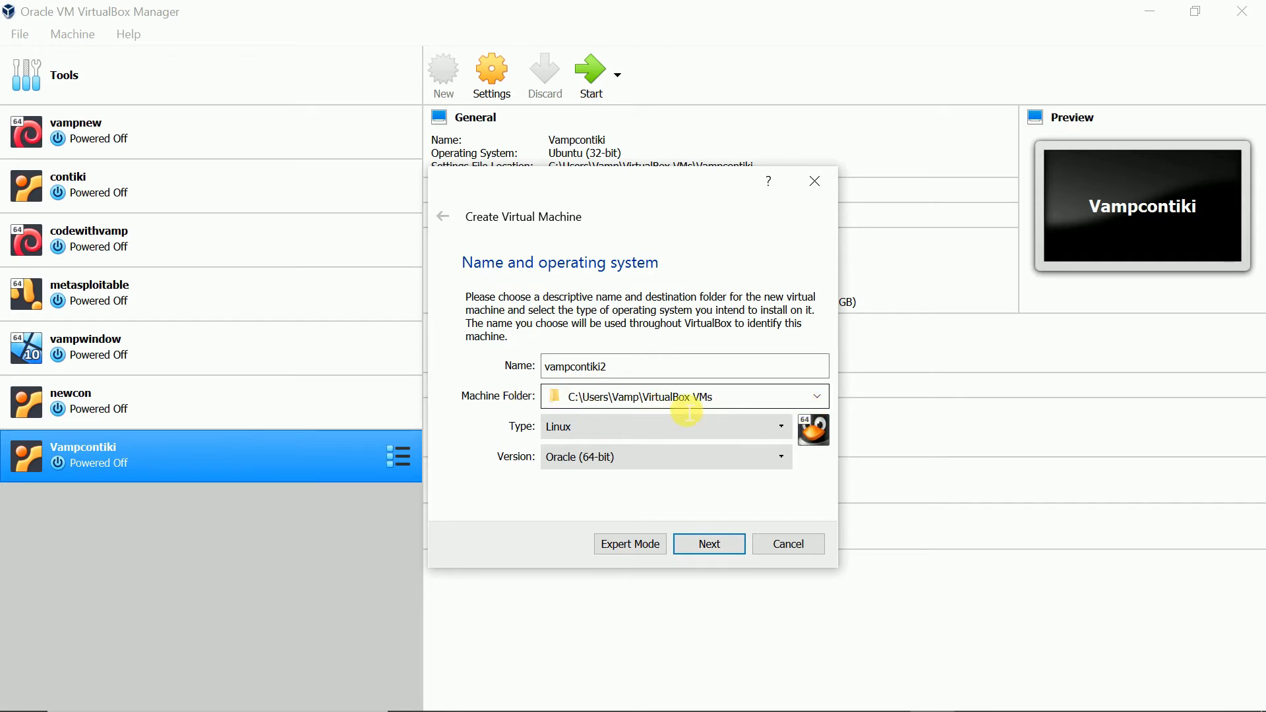
left_click(576, 425)
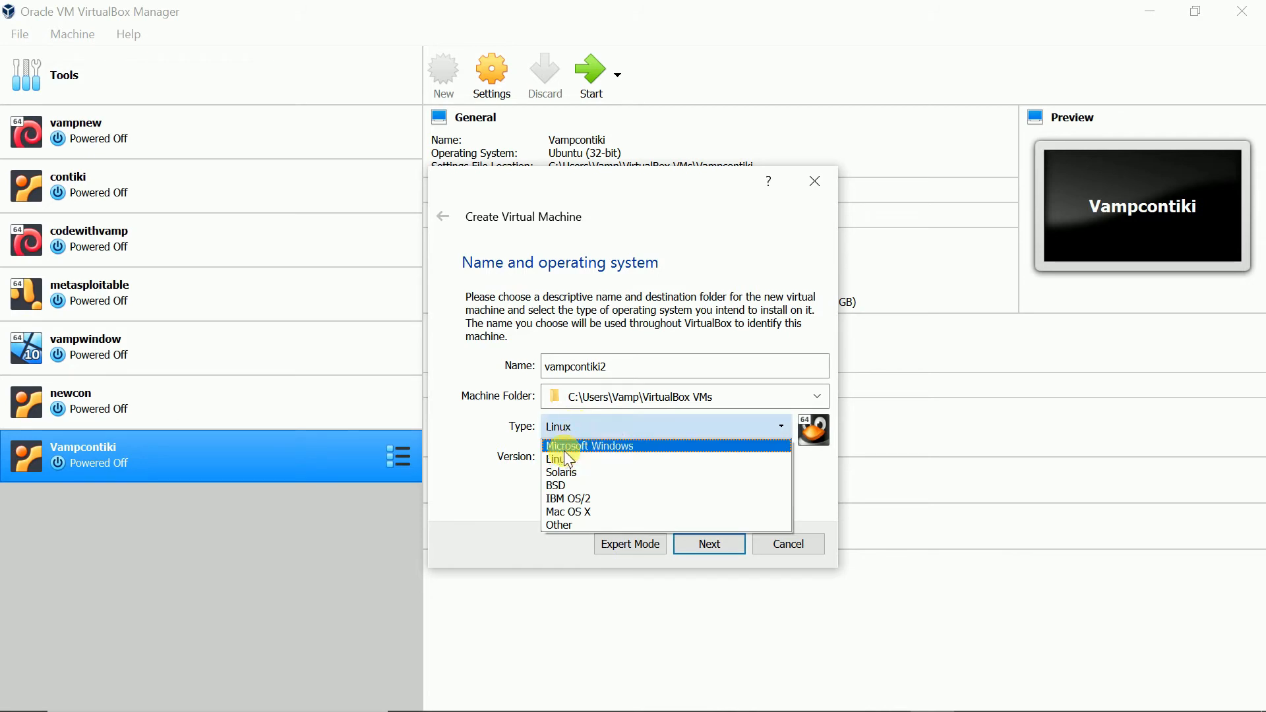
left_click(564, 454)
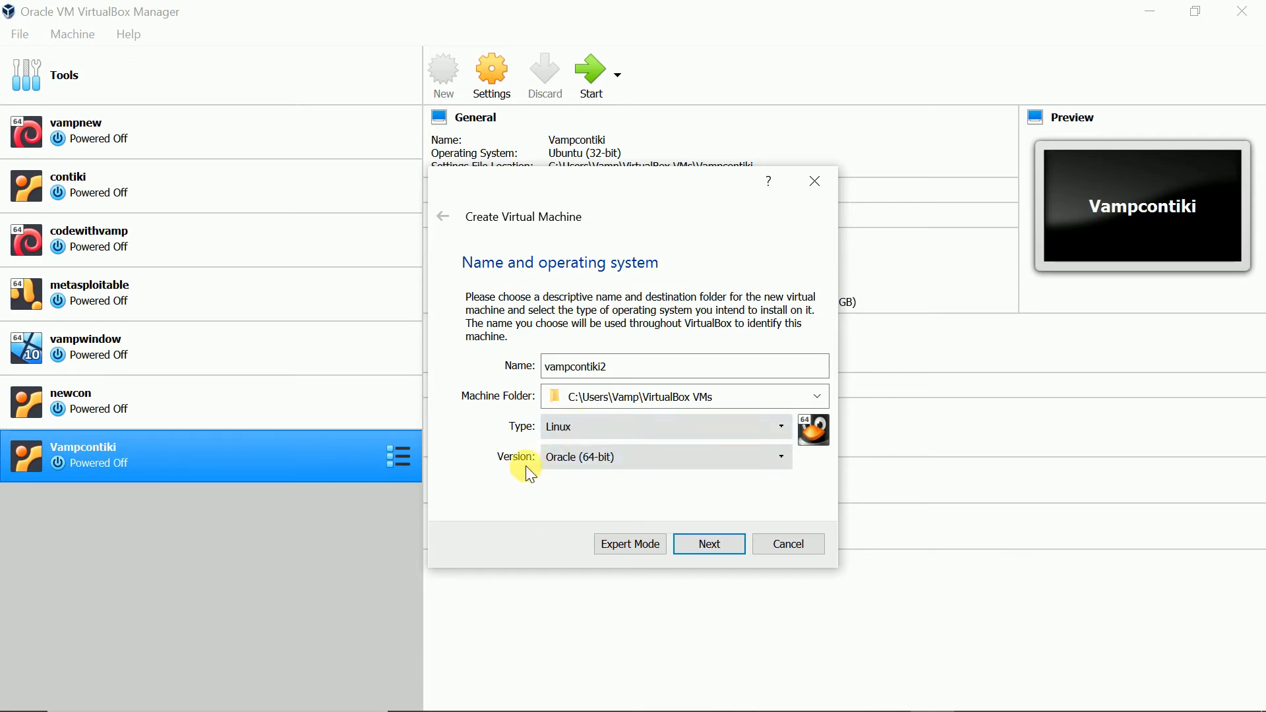
left_click(620, 457)
scroll(619, 503, "down", 4)
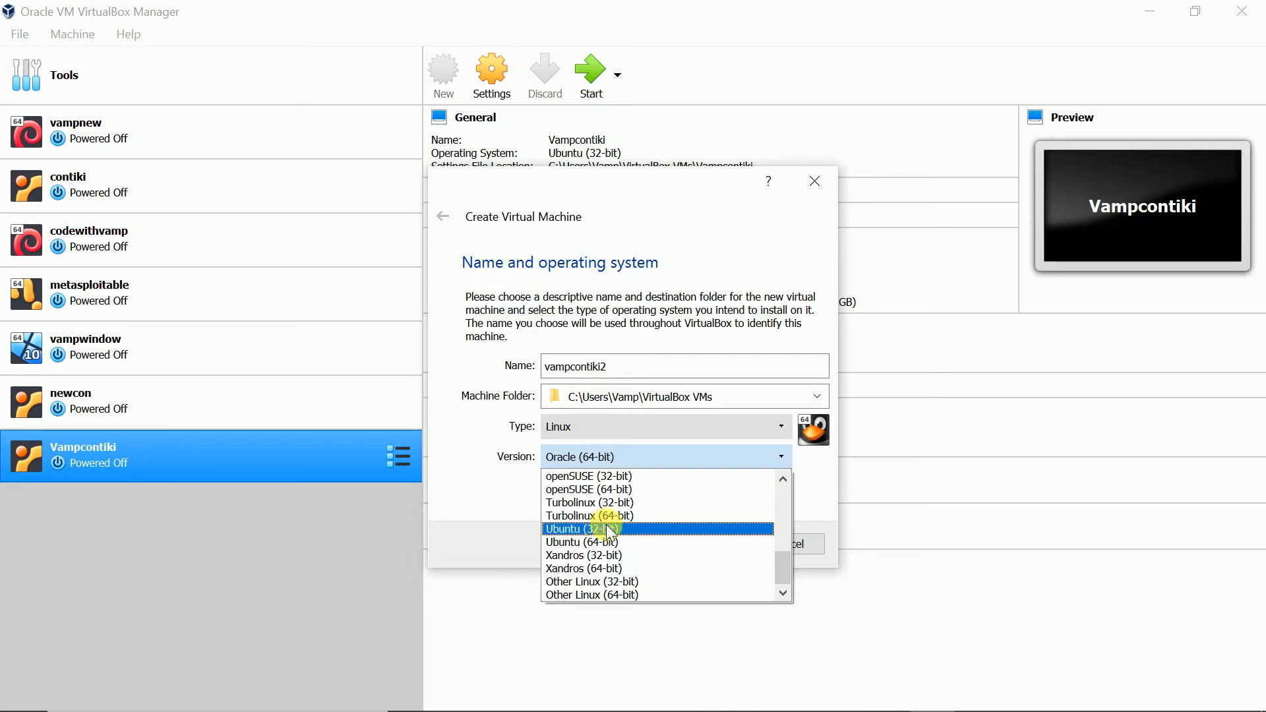
left_click(607, 528)
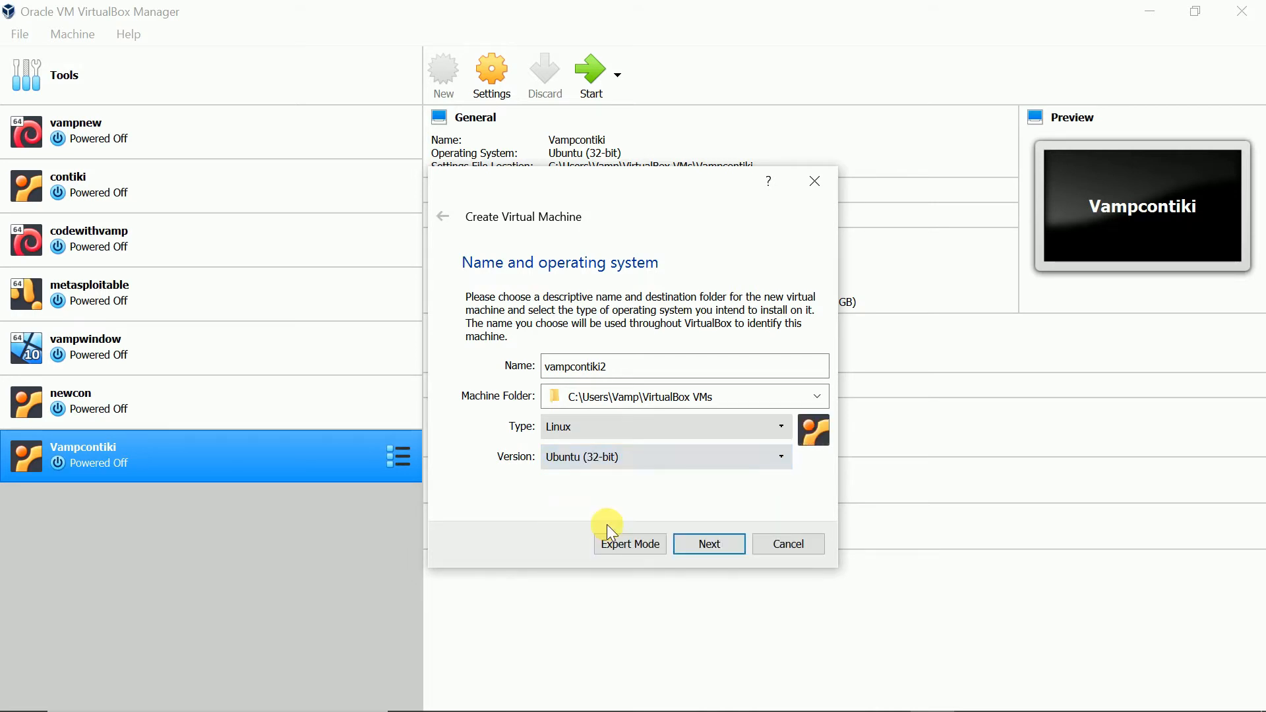
left_click(709, 545)
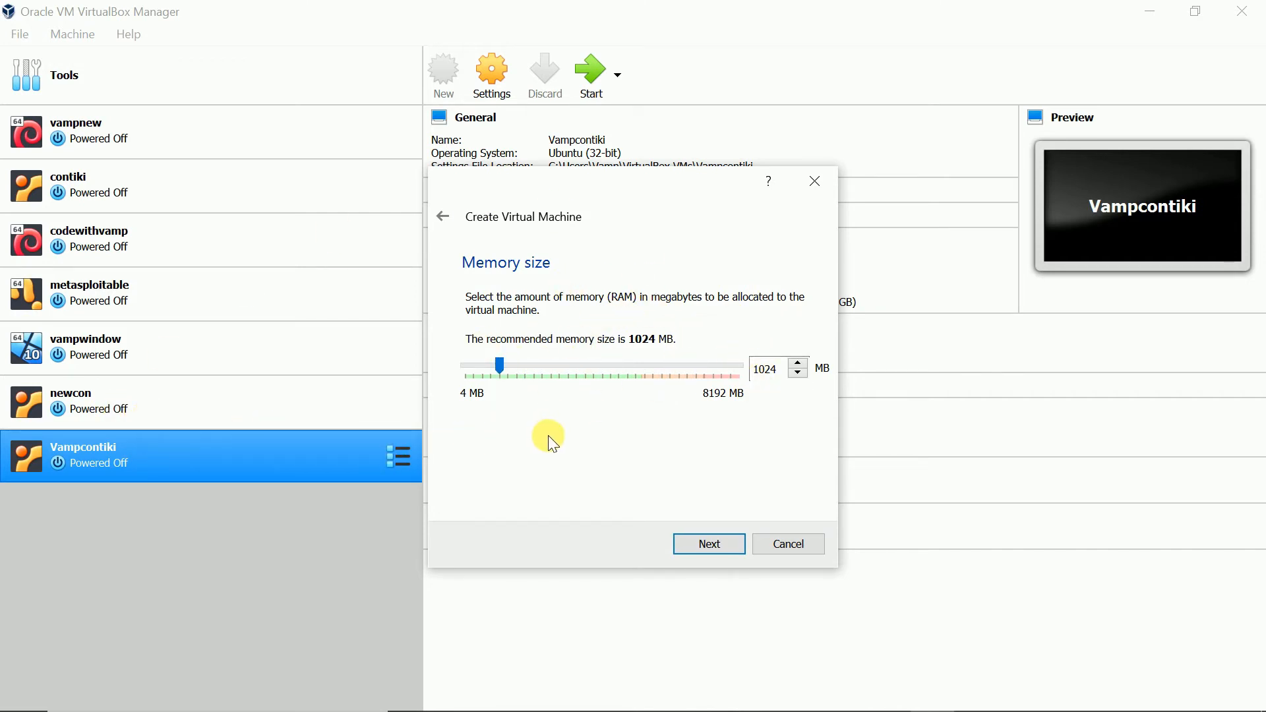
- Set the virtual machine's memory size to 2048 MB and continue
key("XF86MonBrightnessUp")
double_click(765, 369)
type("2048")
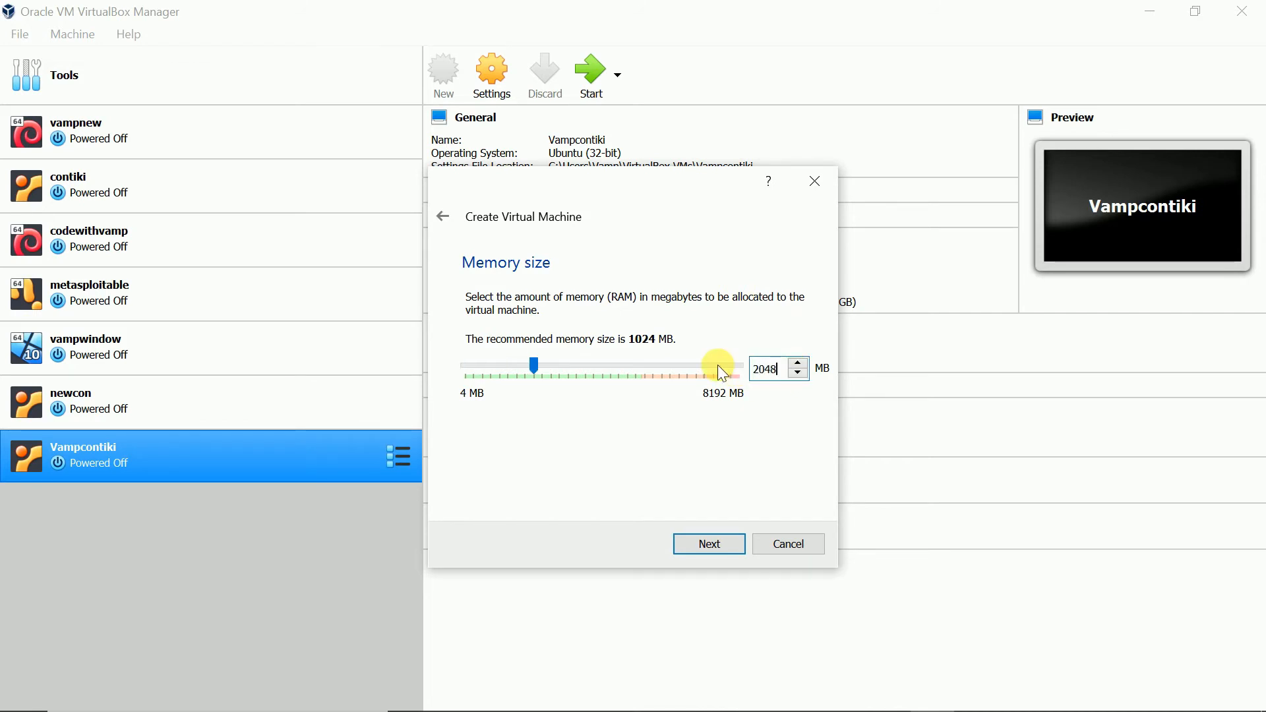
left_click(718, 541)
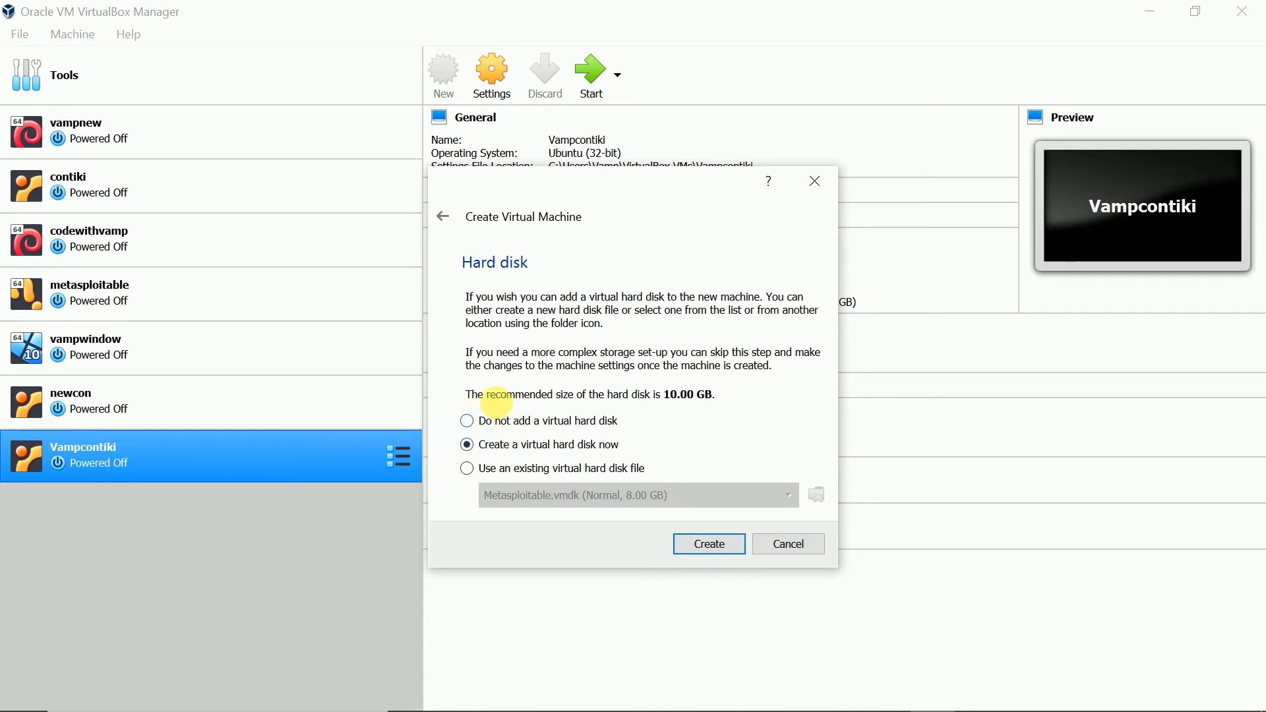
- Choose to use an existing virtual hard disk file for the new machine
left_click(473, 401)
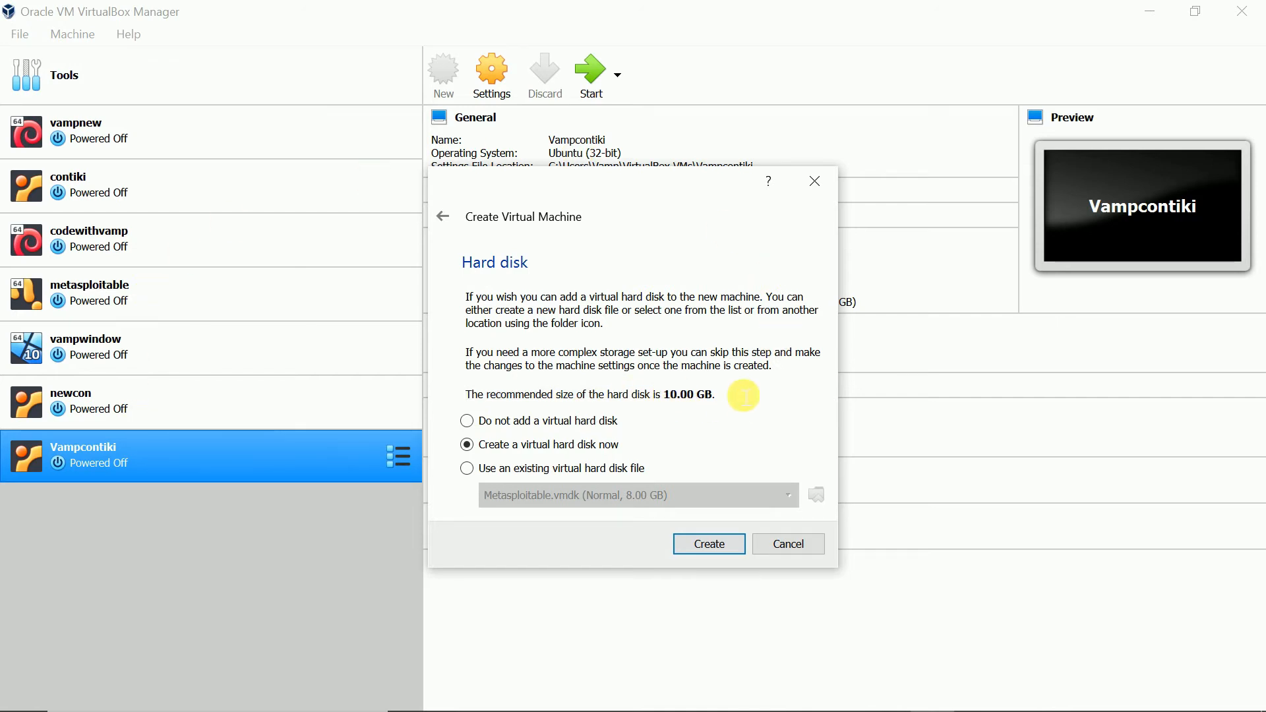
left_click_drag(743, 400, 668, 403)
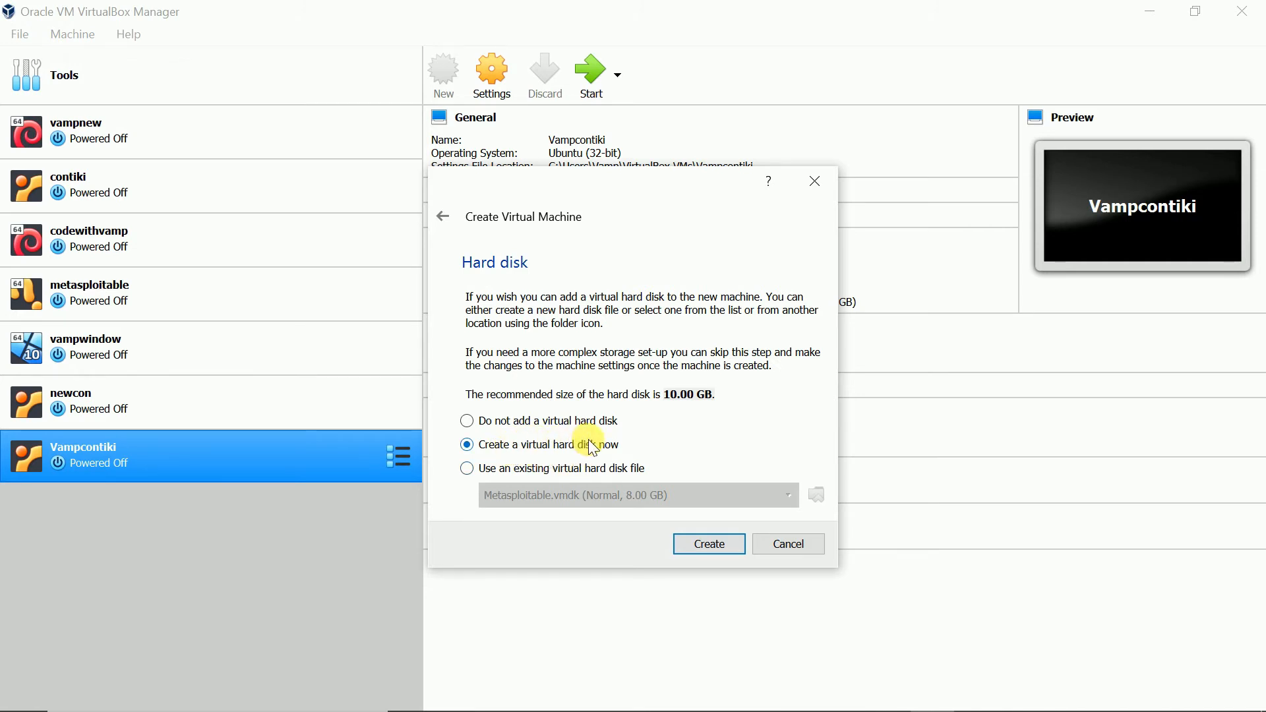
left_click(563, 469)
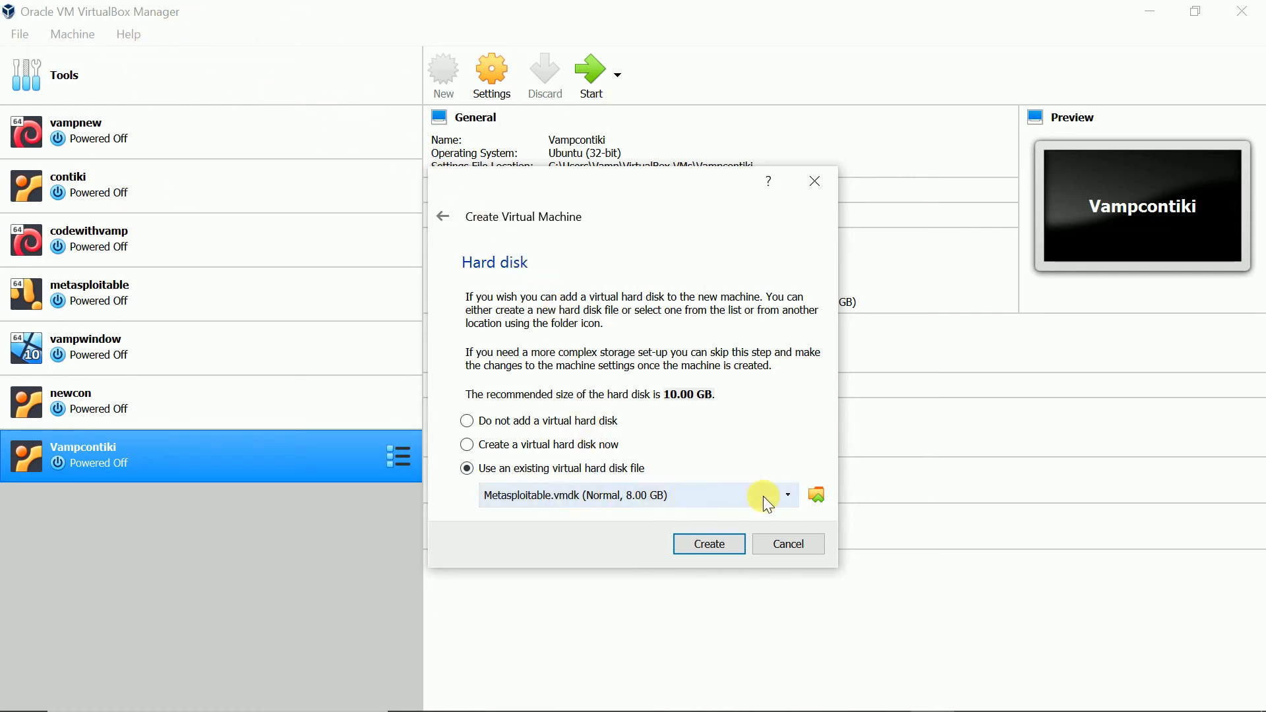
left_click(822, 498)
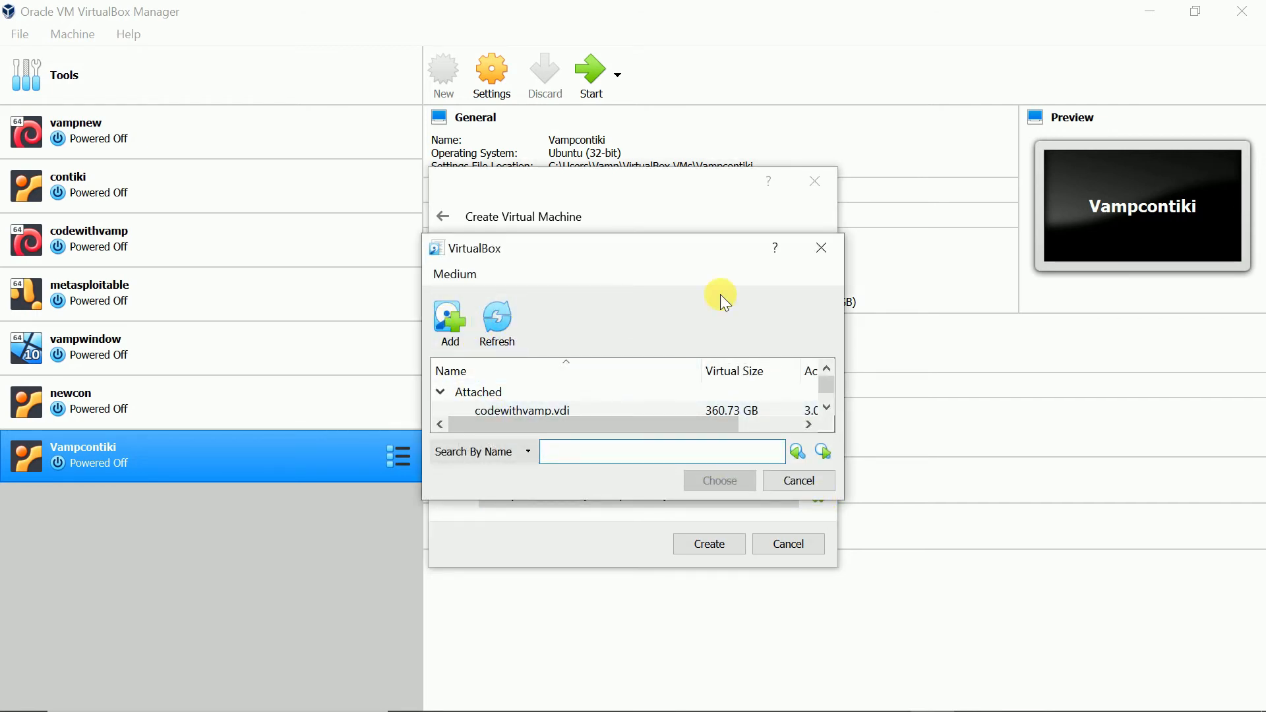
left_click(818, 249)
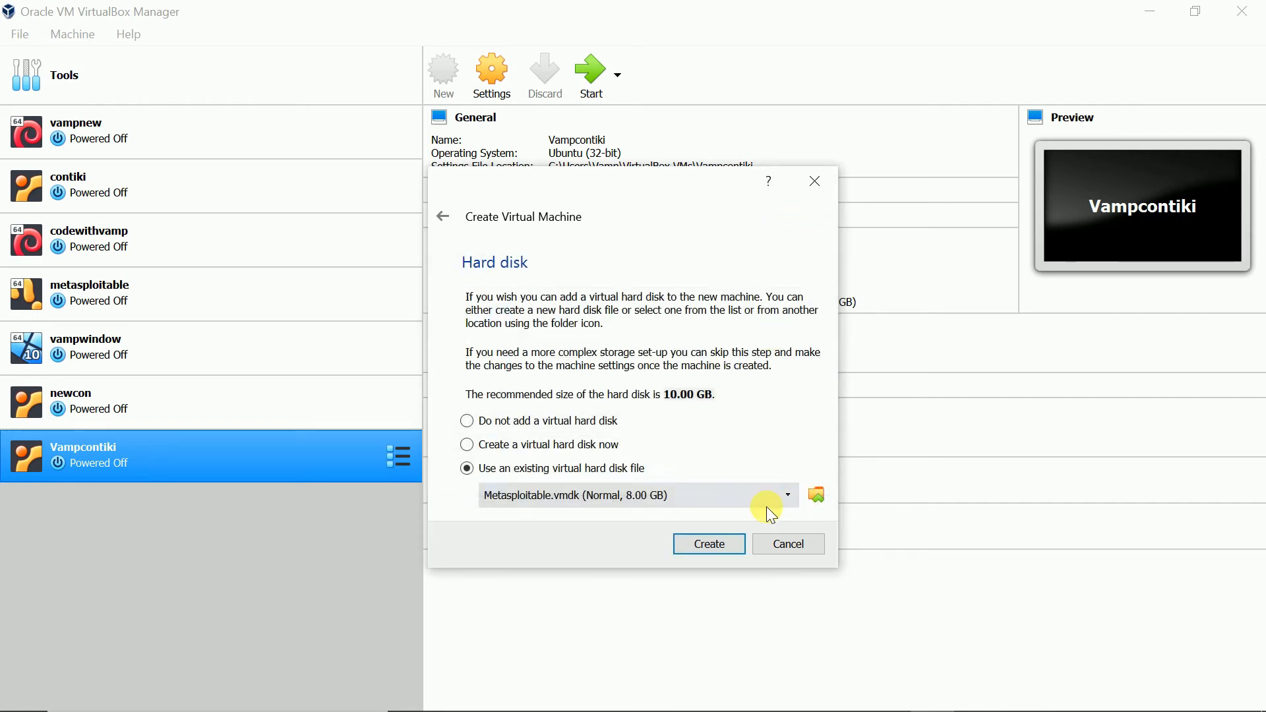
- Add the Instant_Contiki_Ubuntu_12.04_32-bit disk image from the Desktop's contiki\InstantContiki2.7 folder
left_click(819, 494)
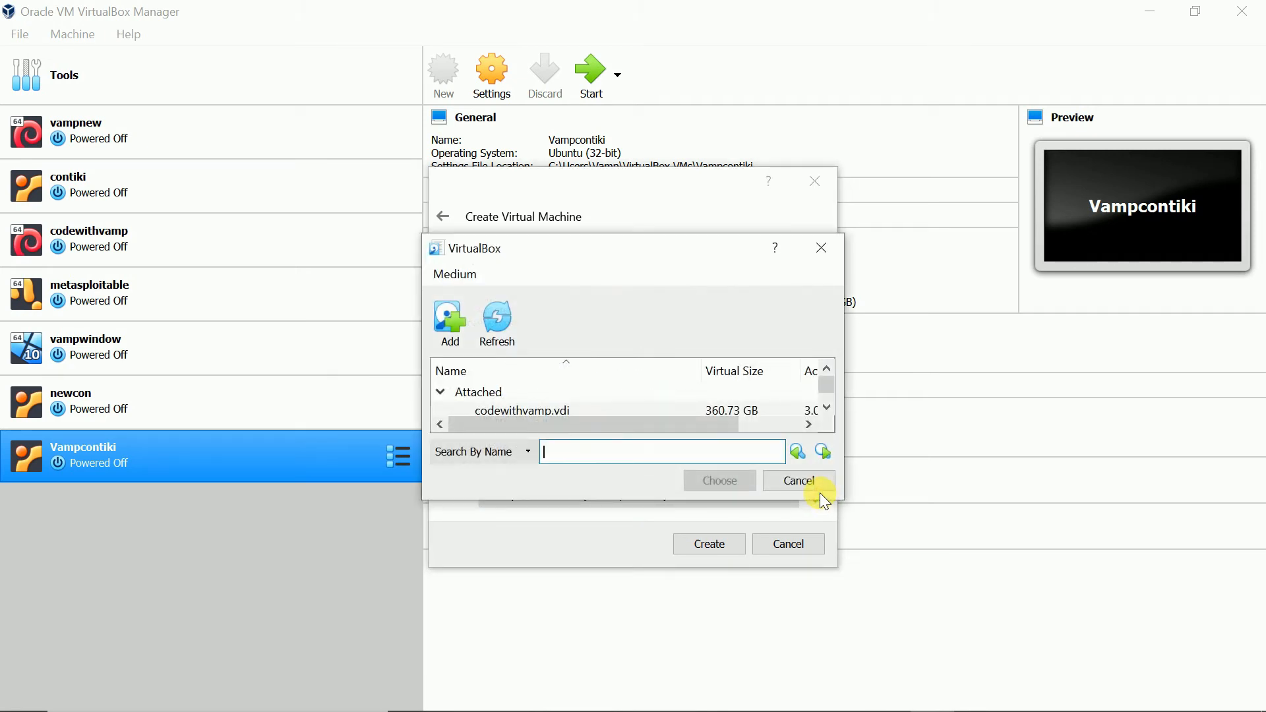
left_click(452, 330)
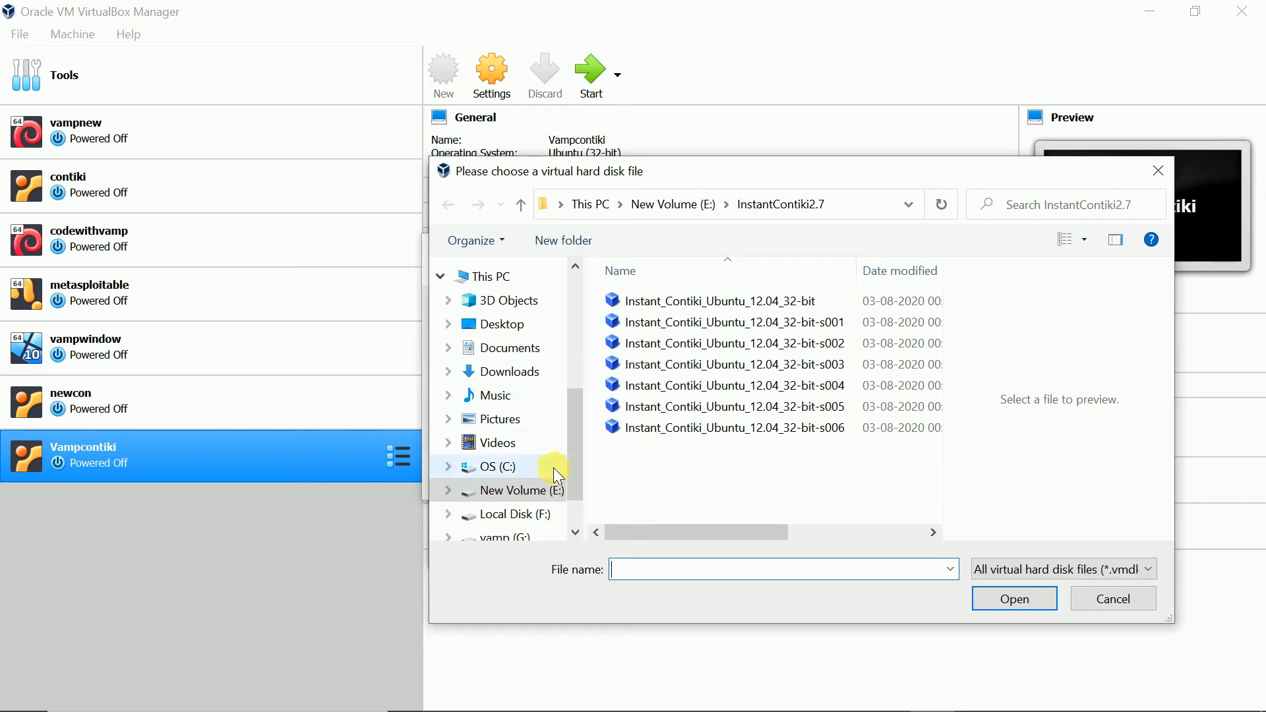
scroll(580, 449, "down", 2)
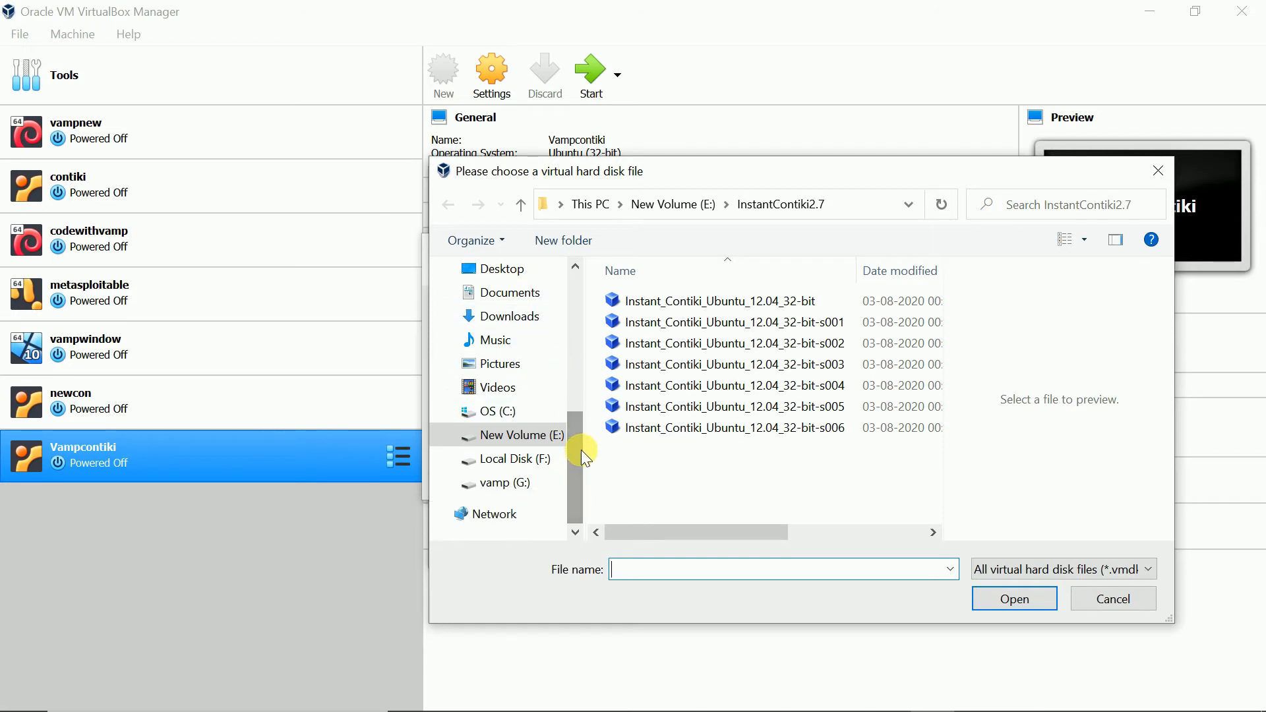
scroll(581, 439, "up", 1)
left_click(526, 296)
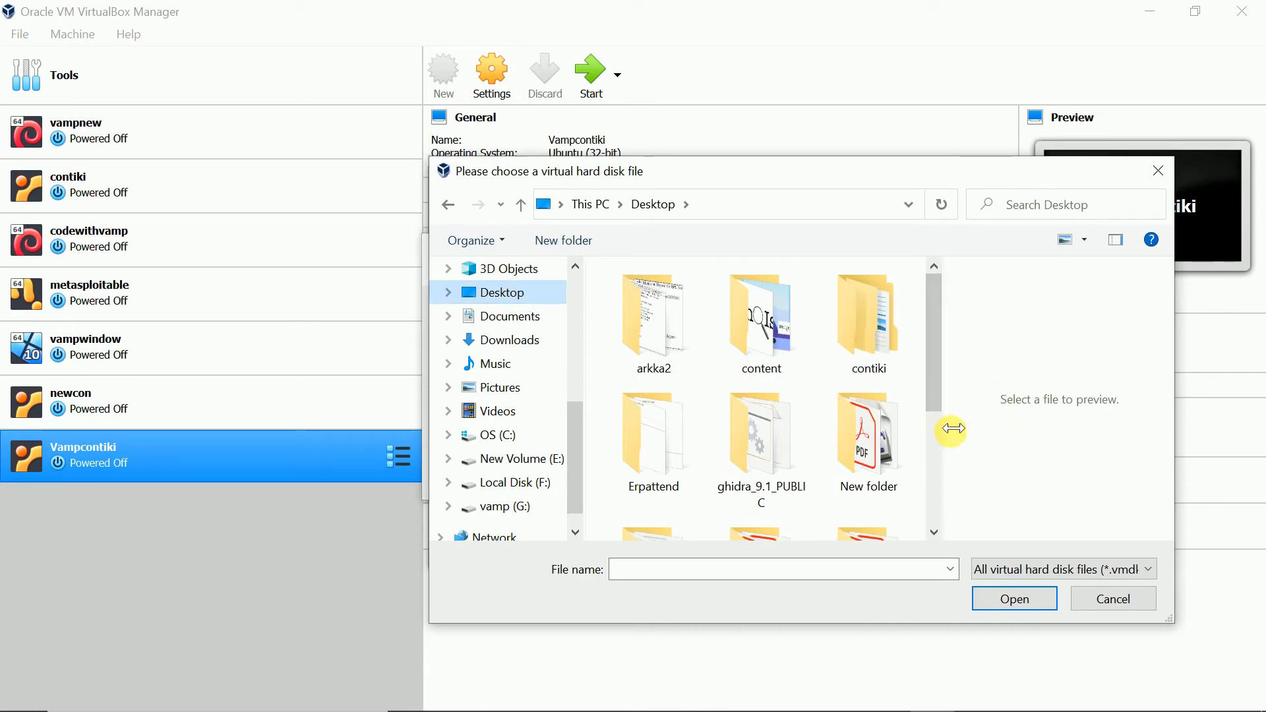
left_click_drag(950, 427, 1082, 424)
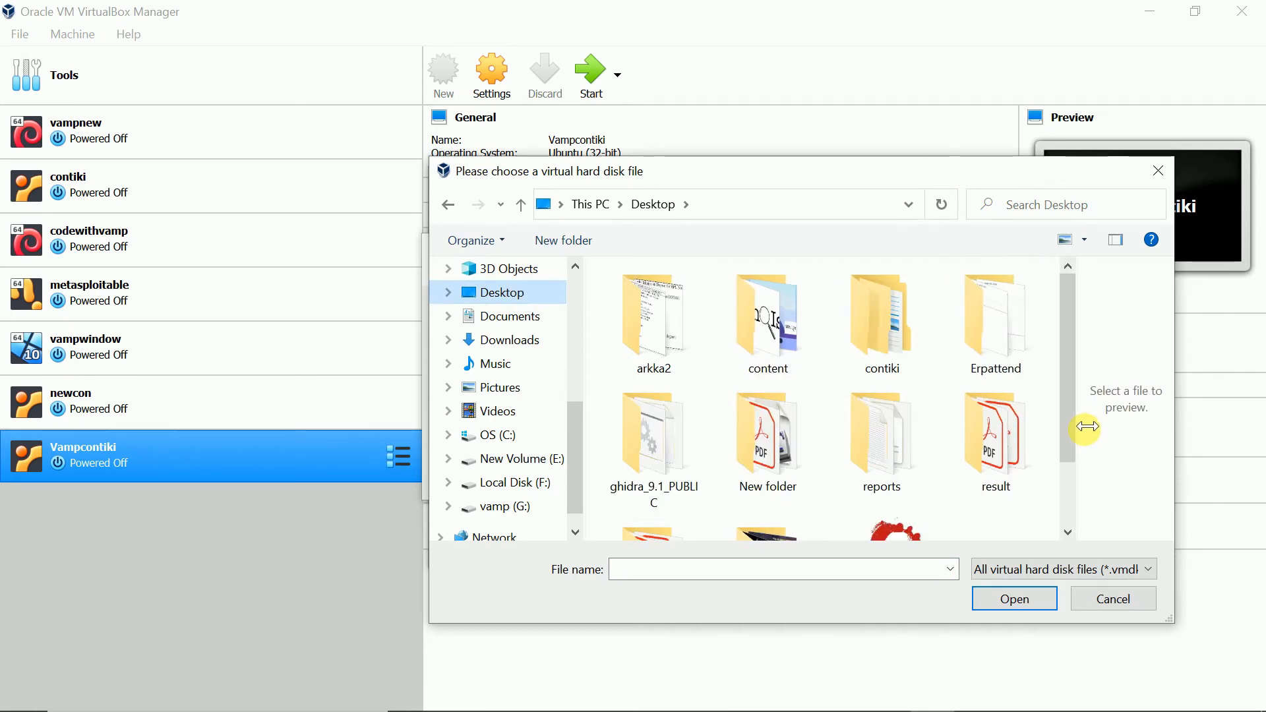
double_click(888, 320)
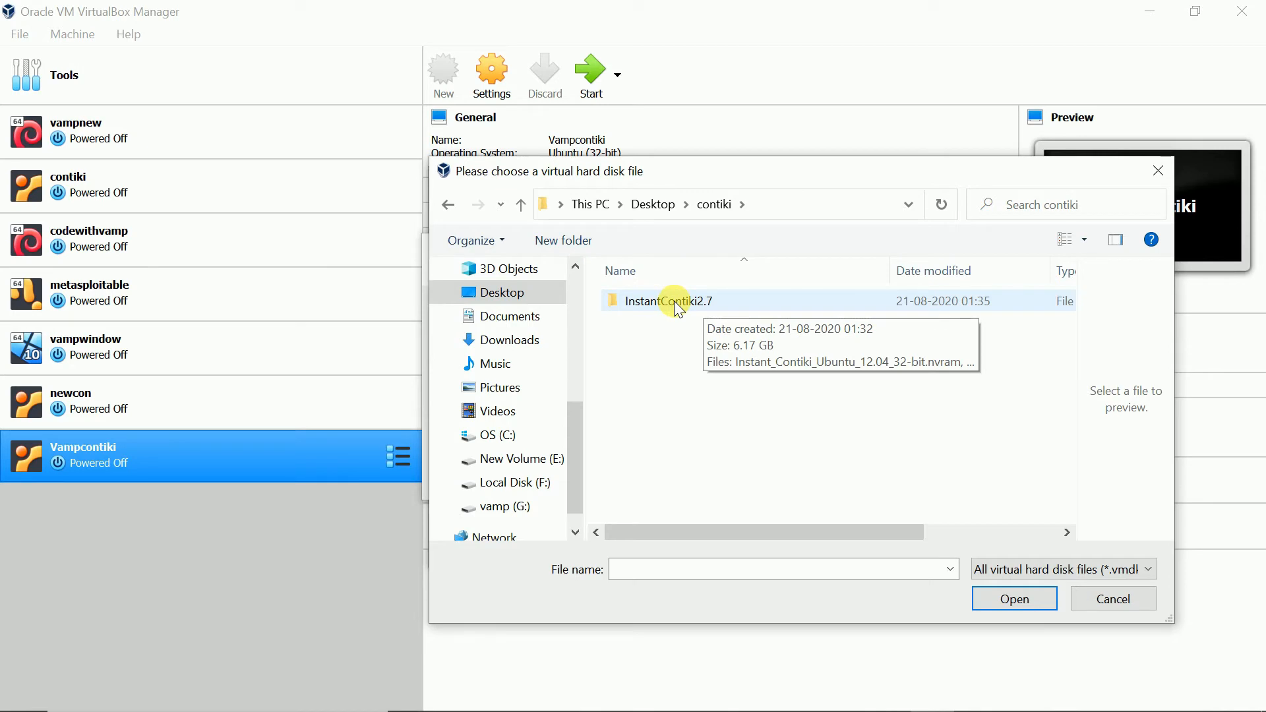
double_click(714, 300)
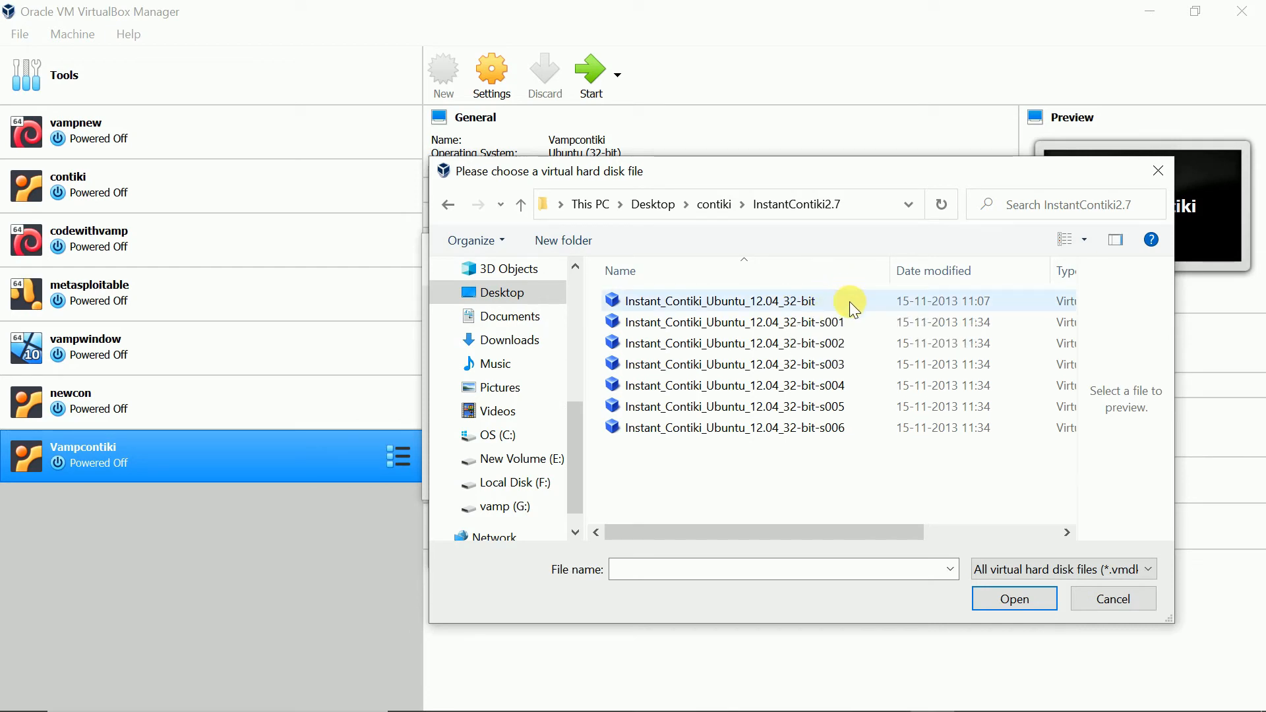
left_click(794, 300)
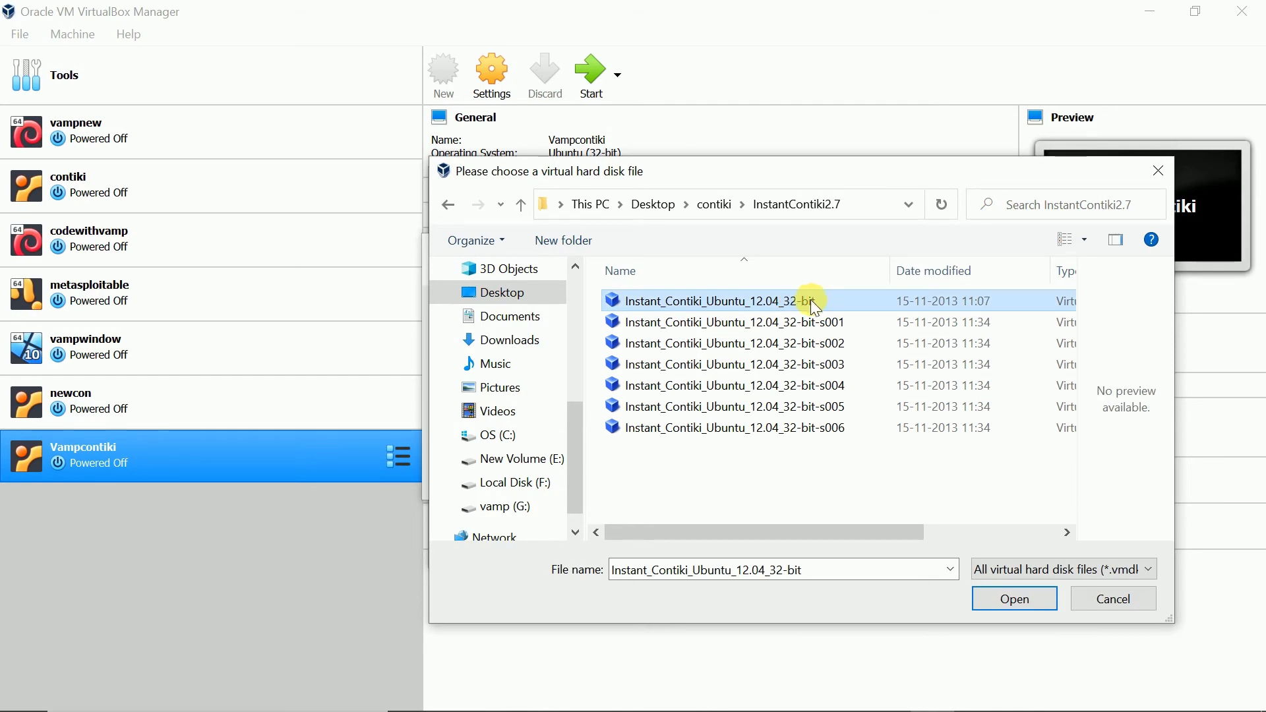
left_click(1016, 600)
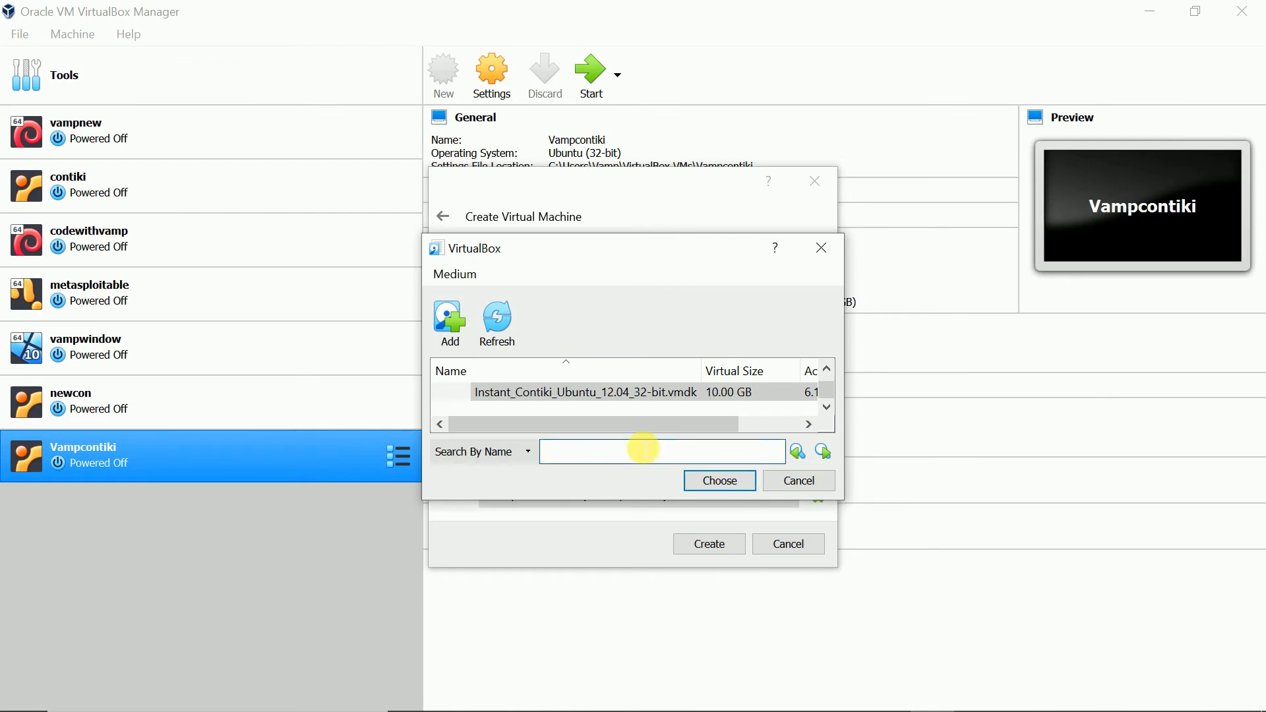
- Select the Instant_Contiki_Ubuntu_12.04_32-bit.vmdk disk image as the existing hard disk and create the virtual machine
left_click(719, 394)
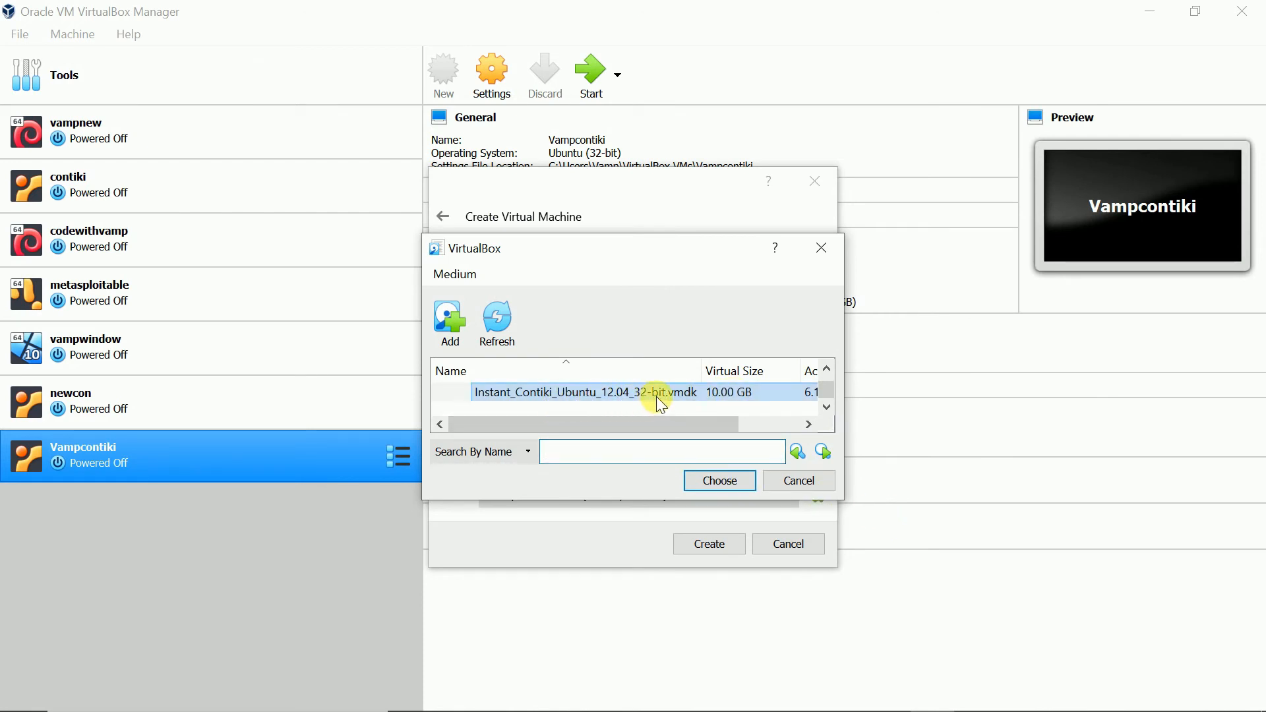
left_click(719, 480)
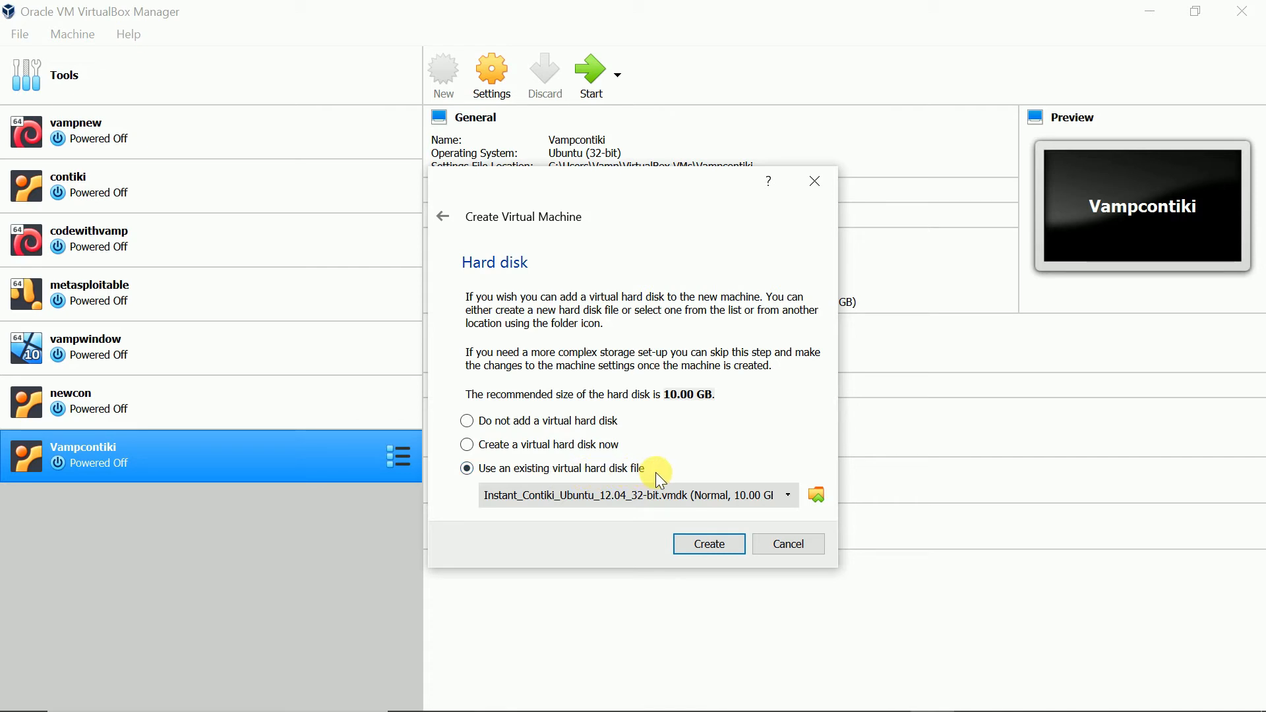
left_click(696, 544)
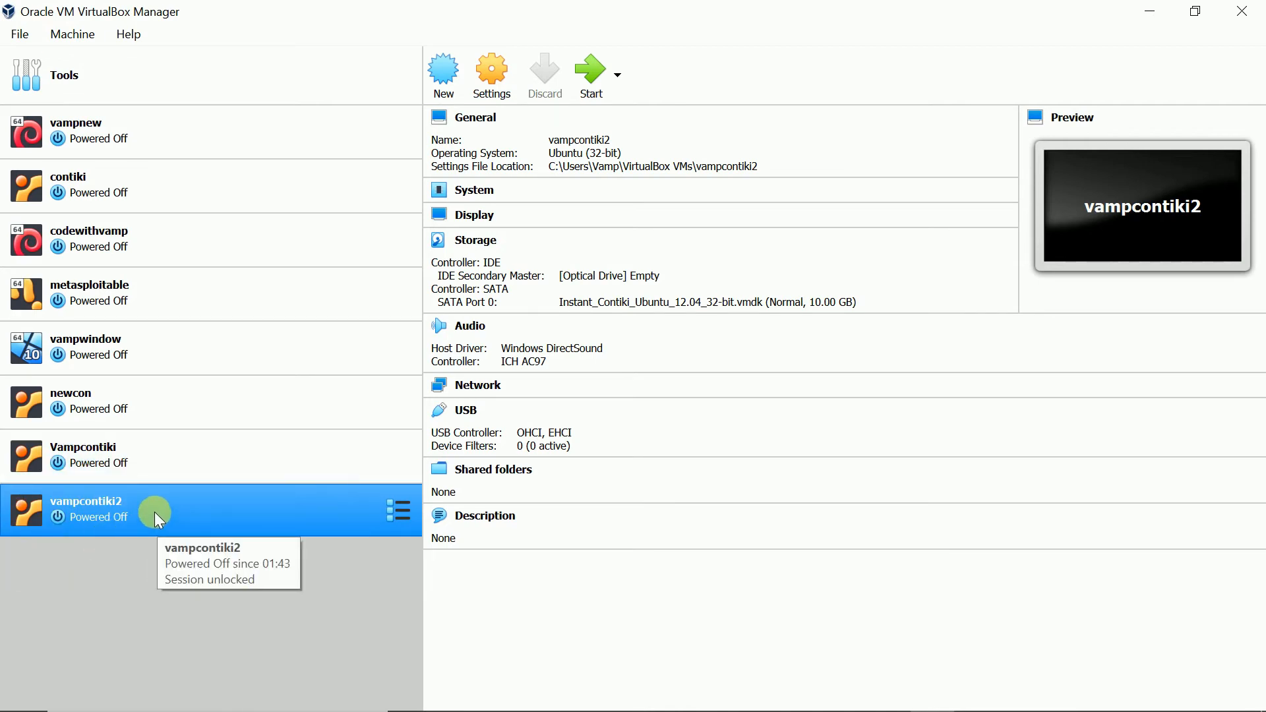
- Start the vampcontiki2 virtual machine and dismiss its keyboard and mouse notification messages
double_click(208, 508)
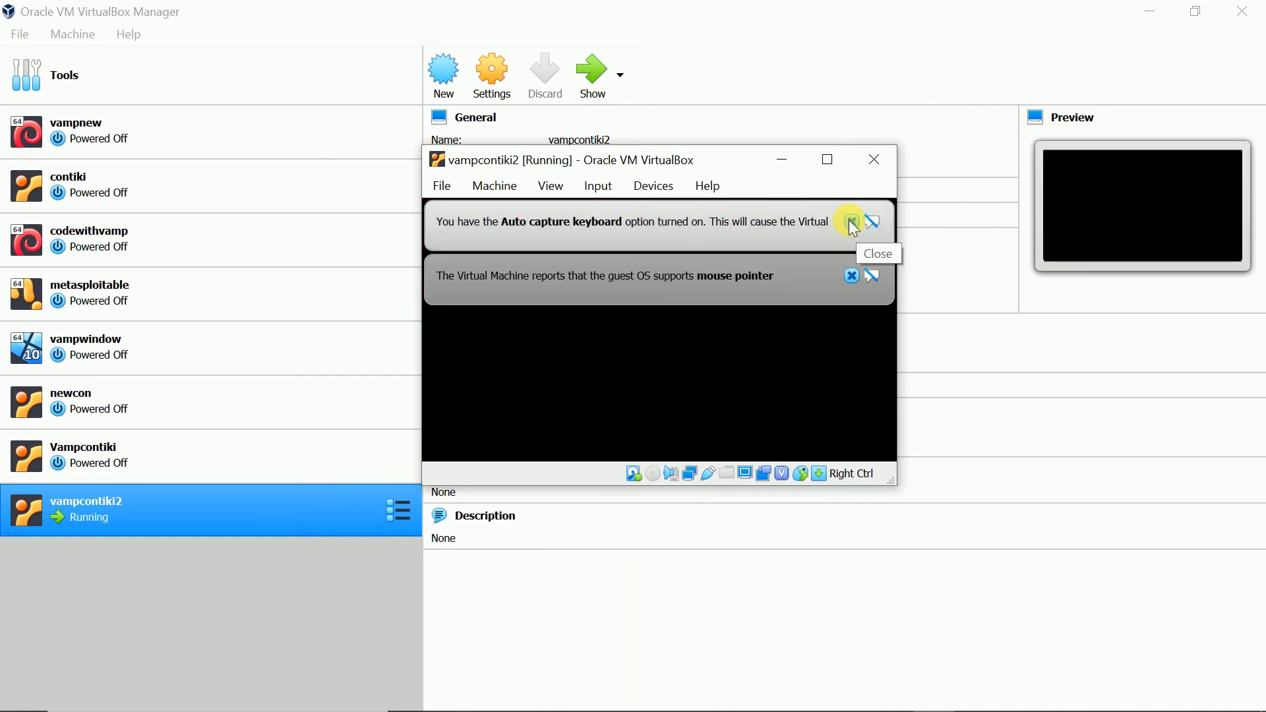
left_click(853, 223)
left_click(851, 222)
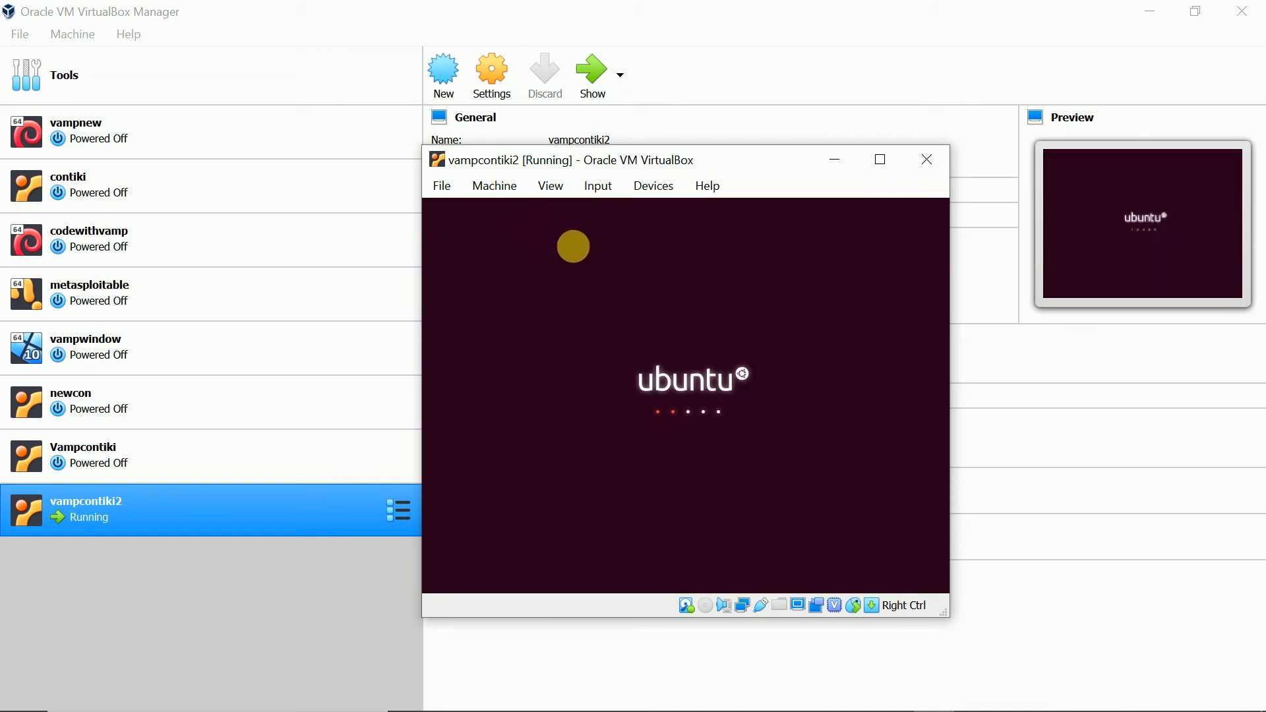
left_click(1148, 12)
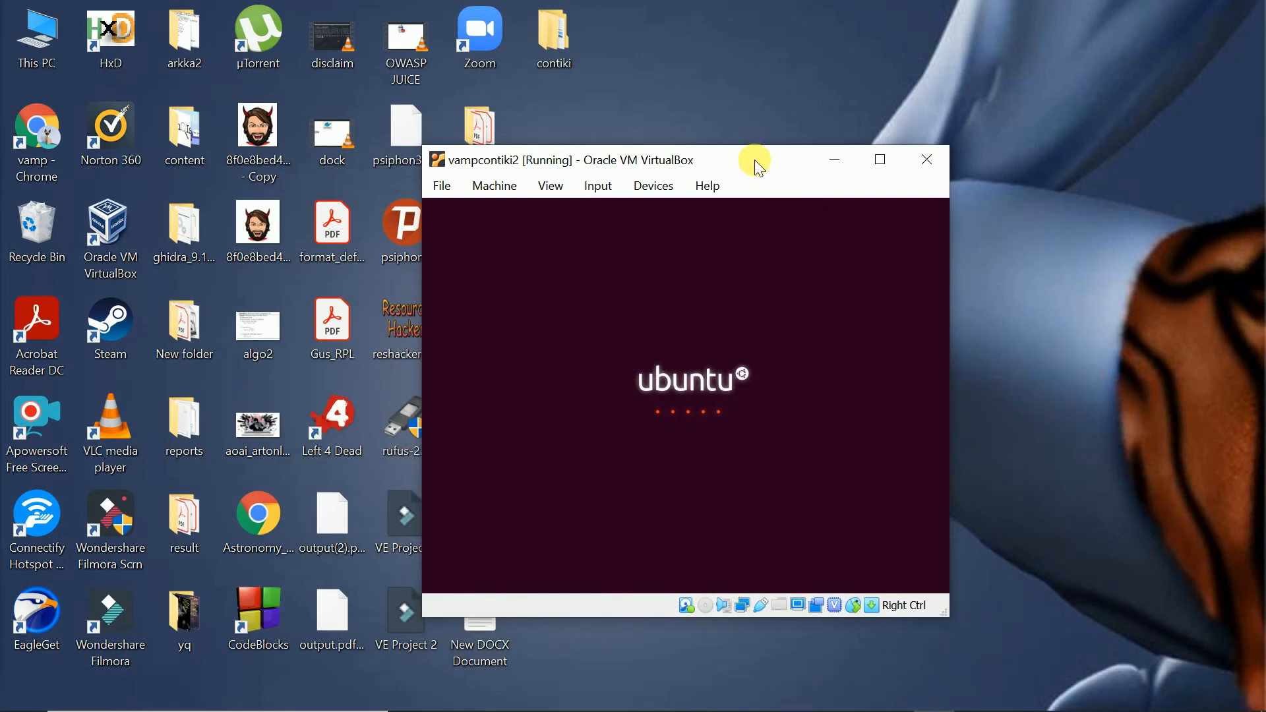
left_click_drag(755, 159, 748, 57)
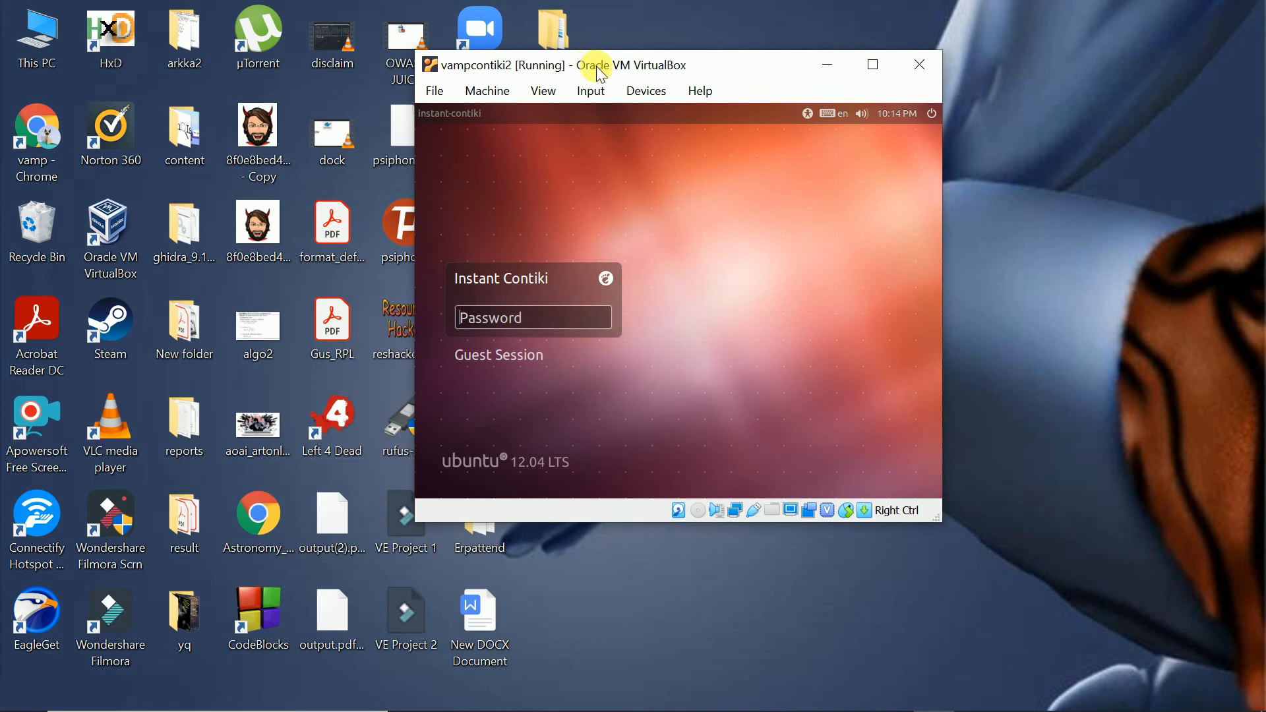
left_click_drag(600, 72, 569, 133)
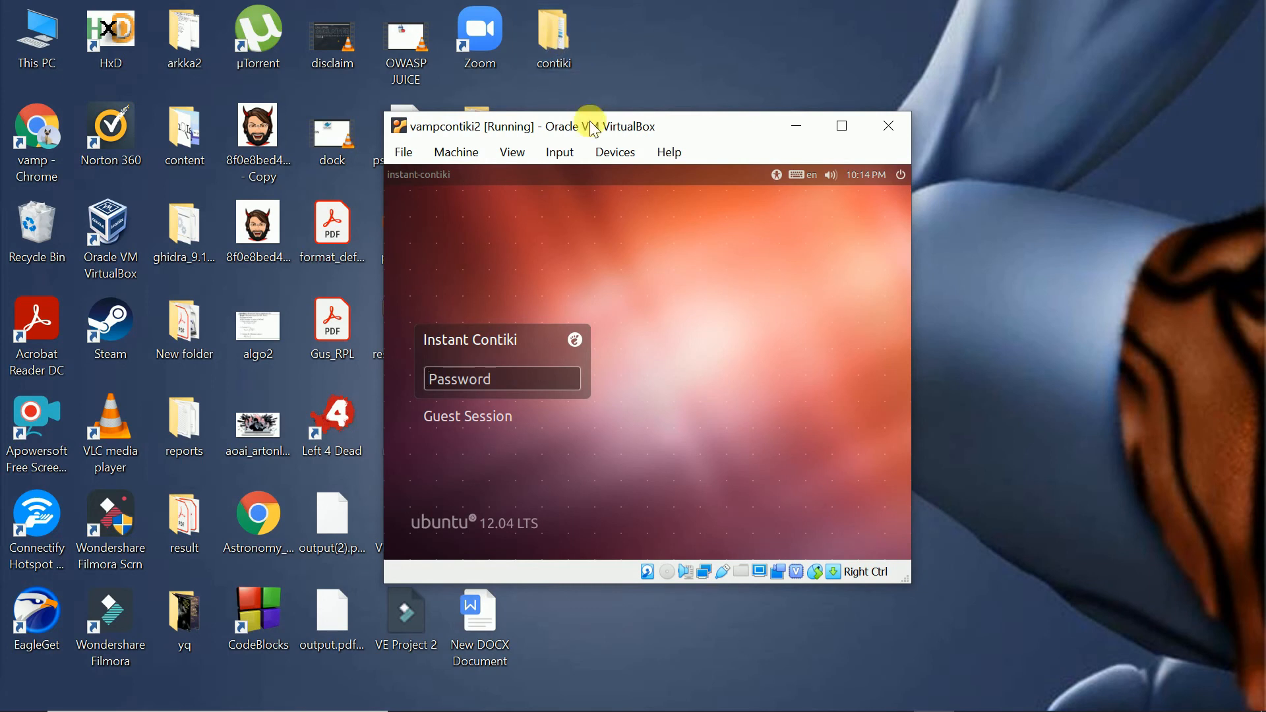
left_click_drag(593, 128, 592, 70)
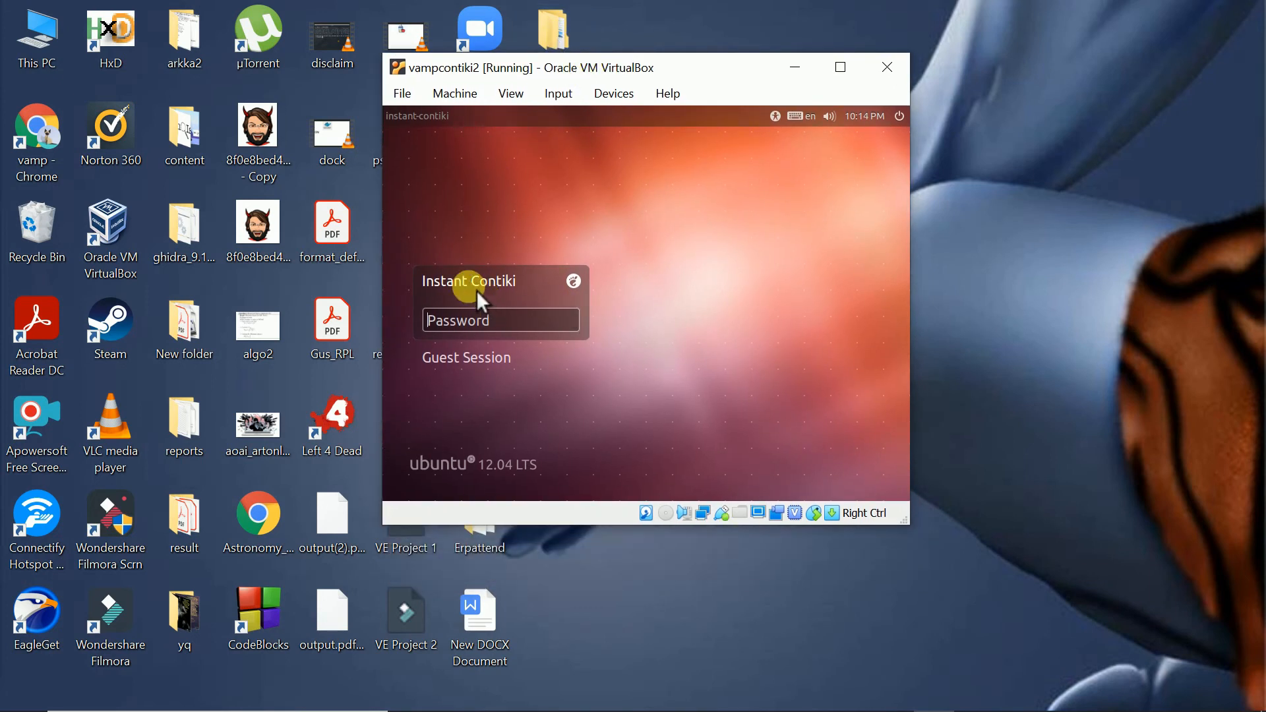
- Switch to the browser and read the Instant Contiki login username and password on the installation page
mouse_move(663, 707)
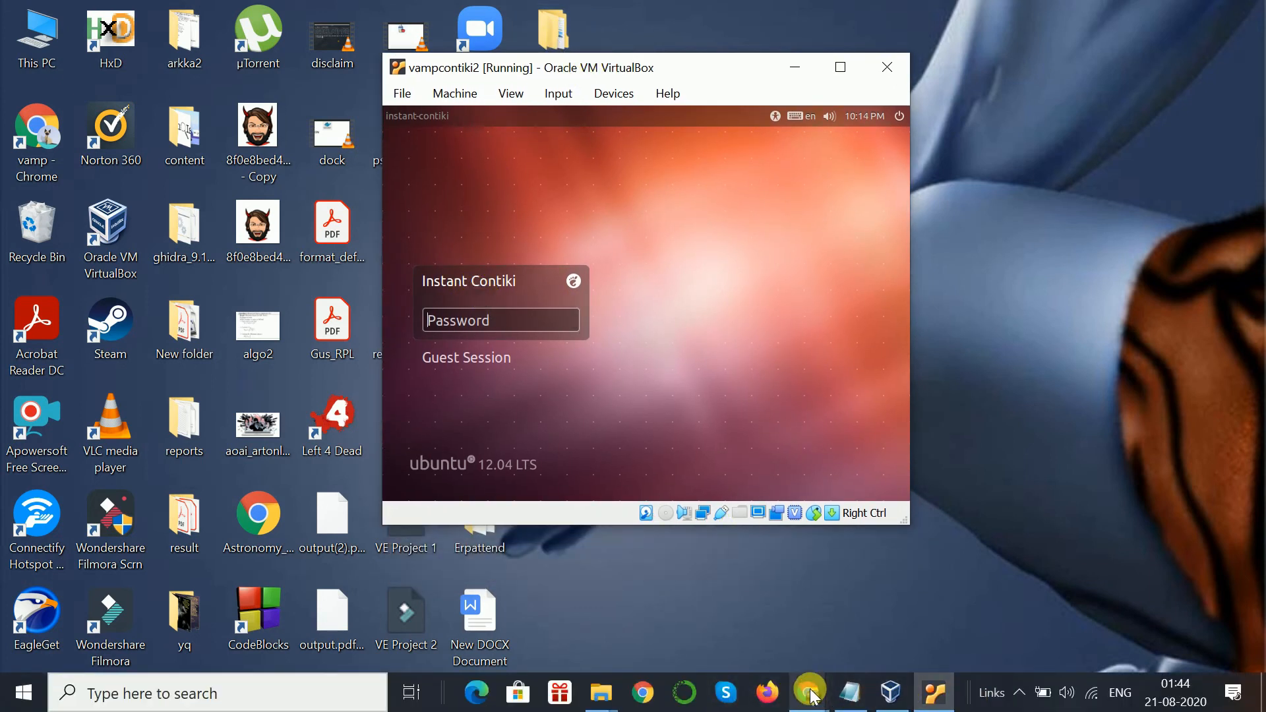
mouse_move(814, 697)
mouse_move(848, 636)
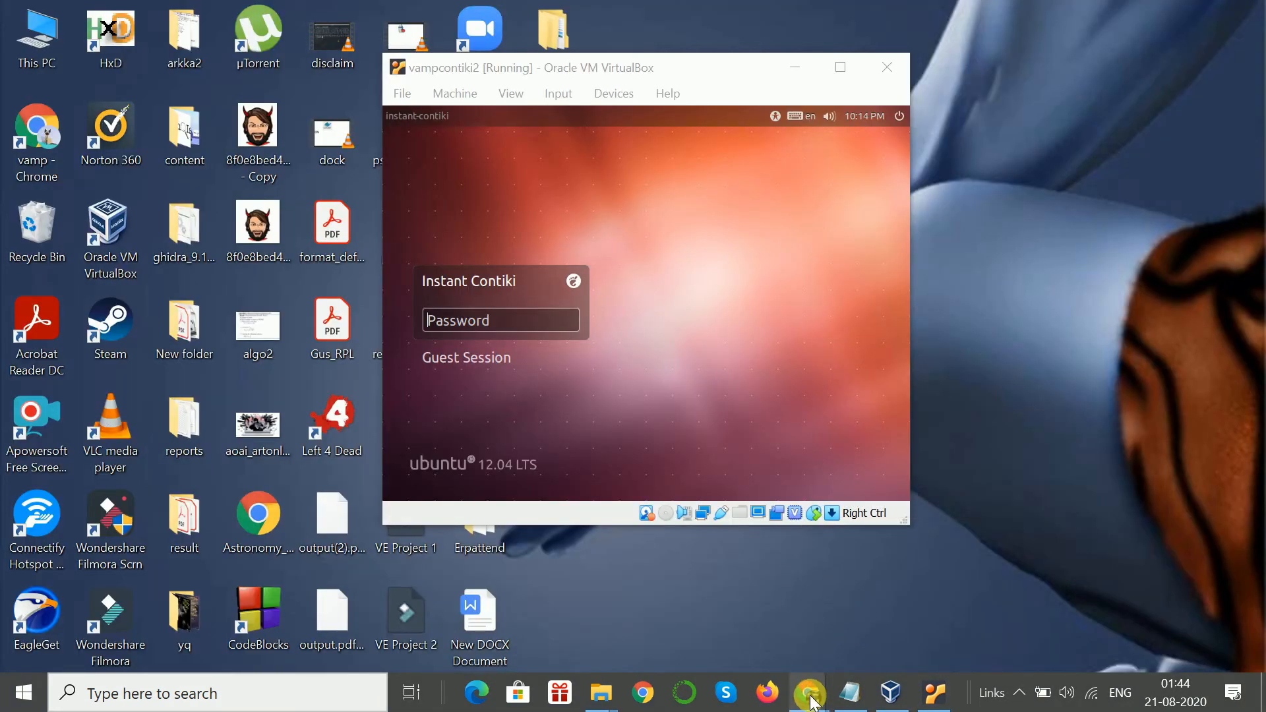
left_click(886, 616)
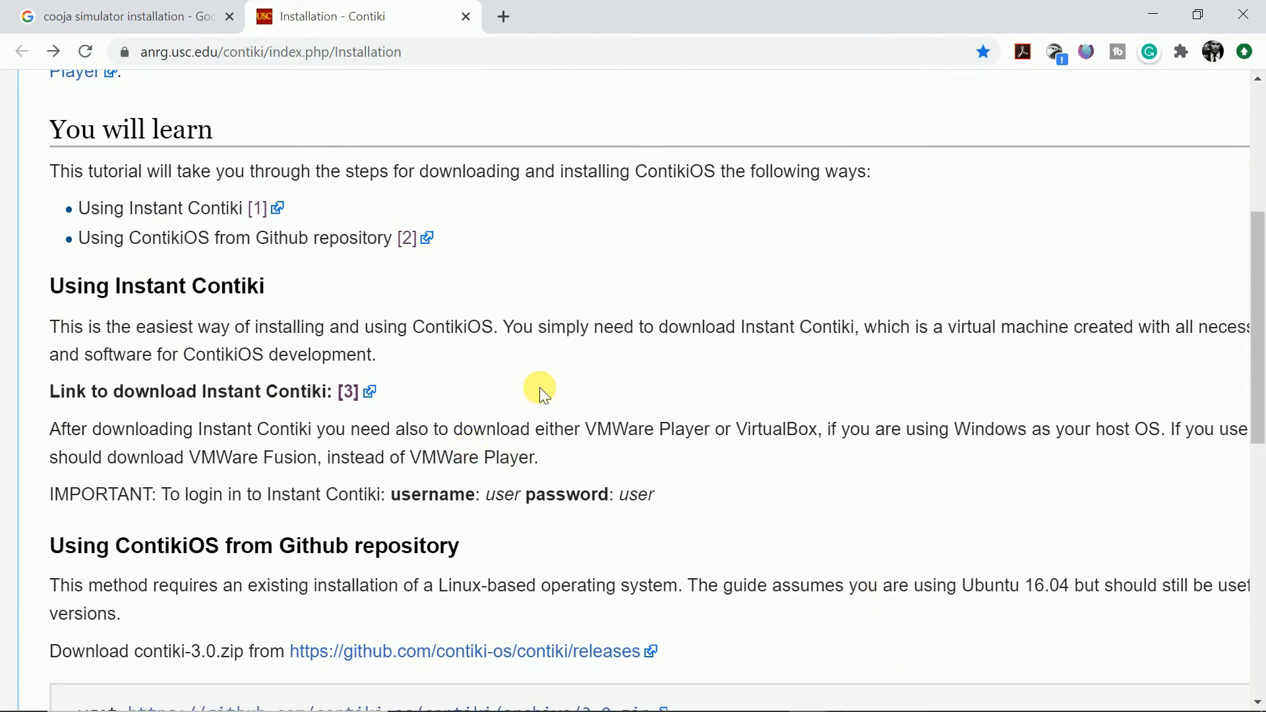
scroll(551, 389, "down", 1)
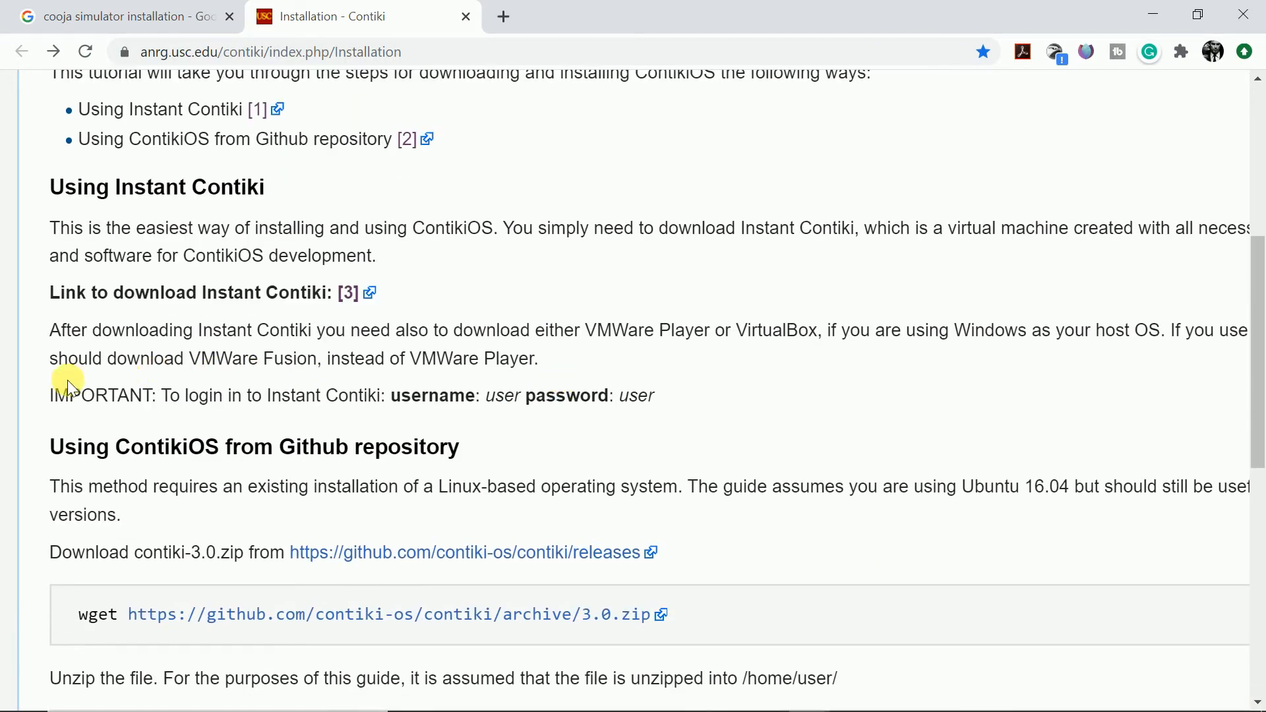
left_click(60, 403)
left_click_drag(59, 403, 665, 402)
left_click(663, 401)
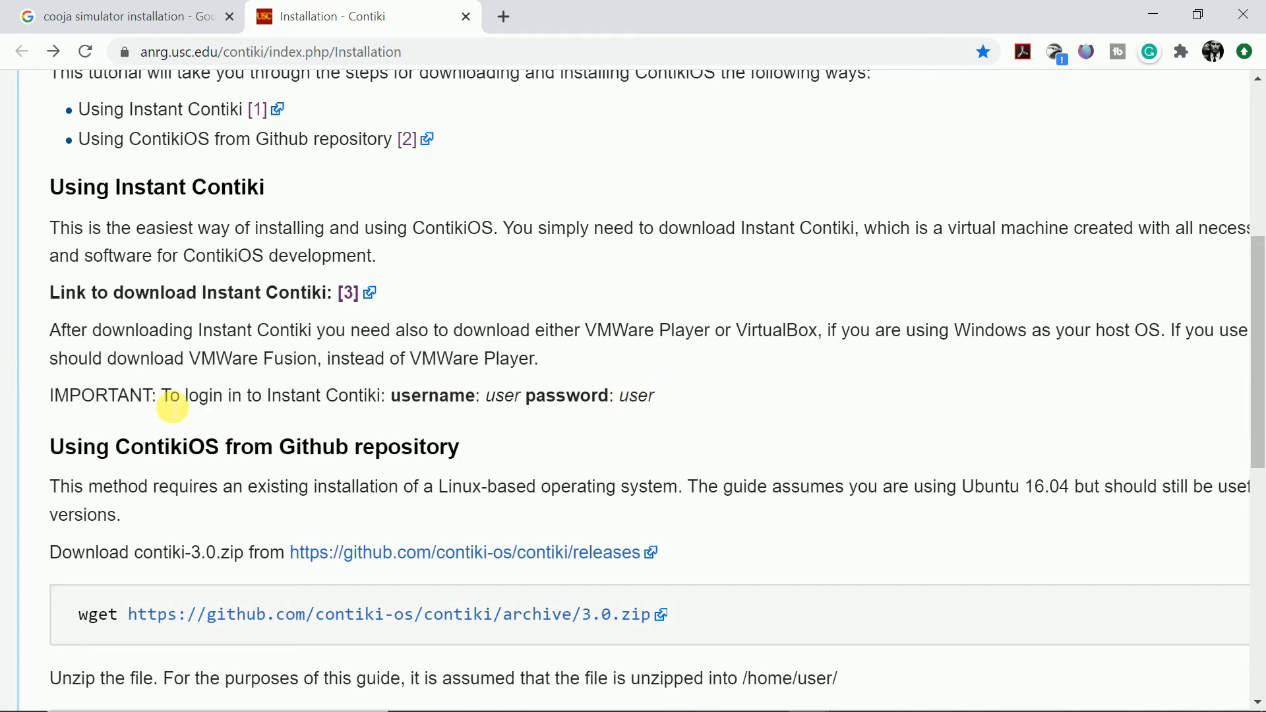
left_click_drag(170, 398, 639, 396)
left_click(405, 406)
left_click(691, 395)
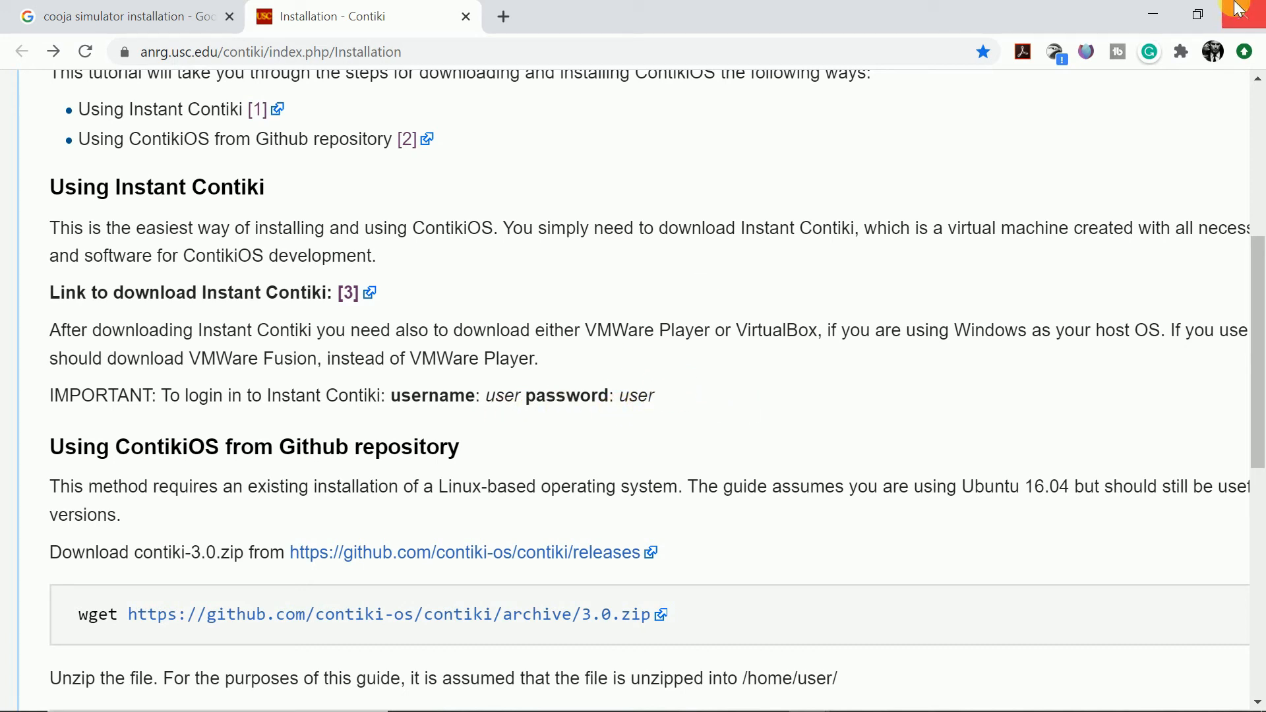
- Return to the virtual machine and enter the Instant Contiki account password to log in
left_click(1154, 15)
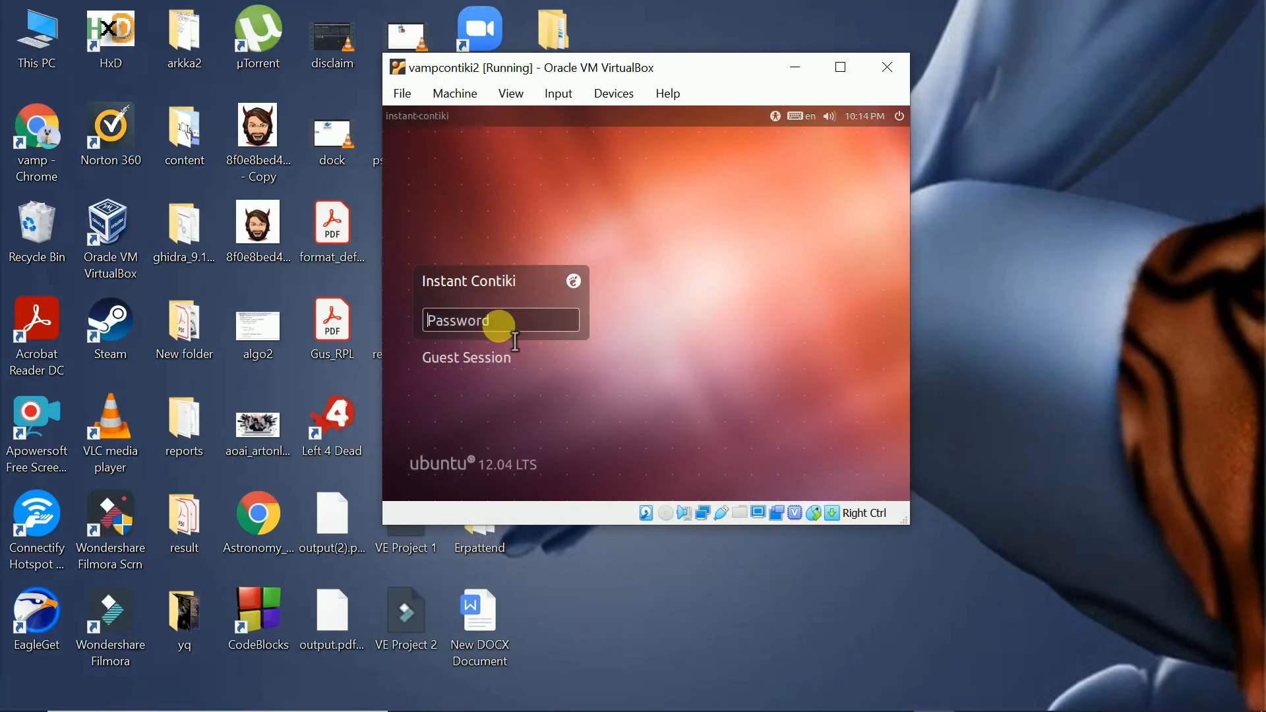
type("user")
key("Return")
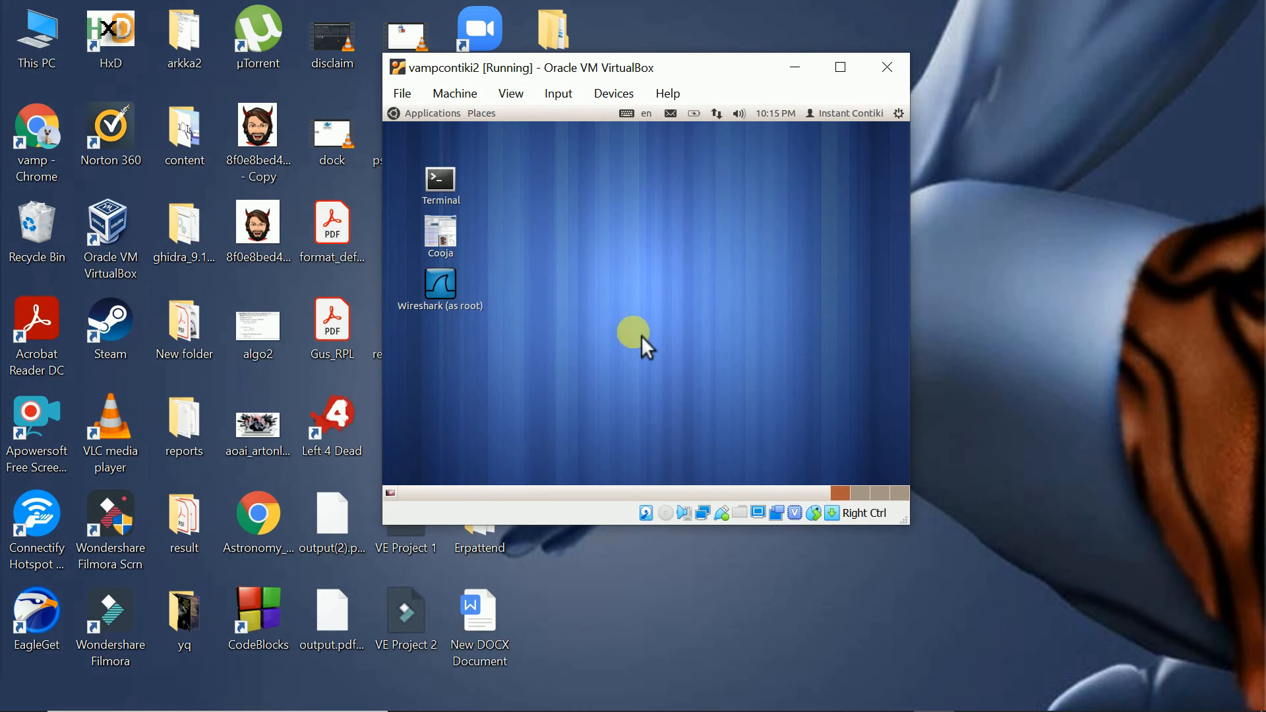
- Launch the Cooja simulator from the guest desktop and look through its File and Settings menus
double_click(452, 241)
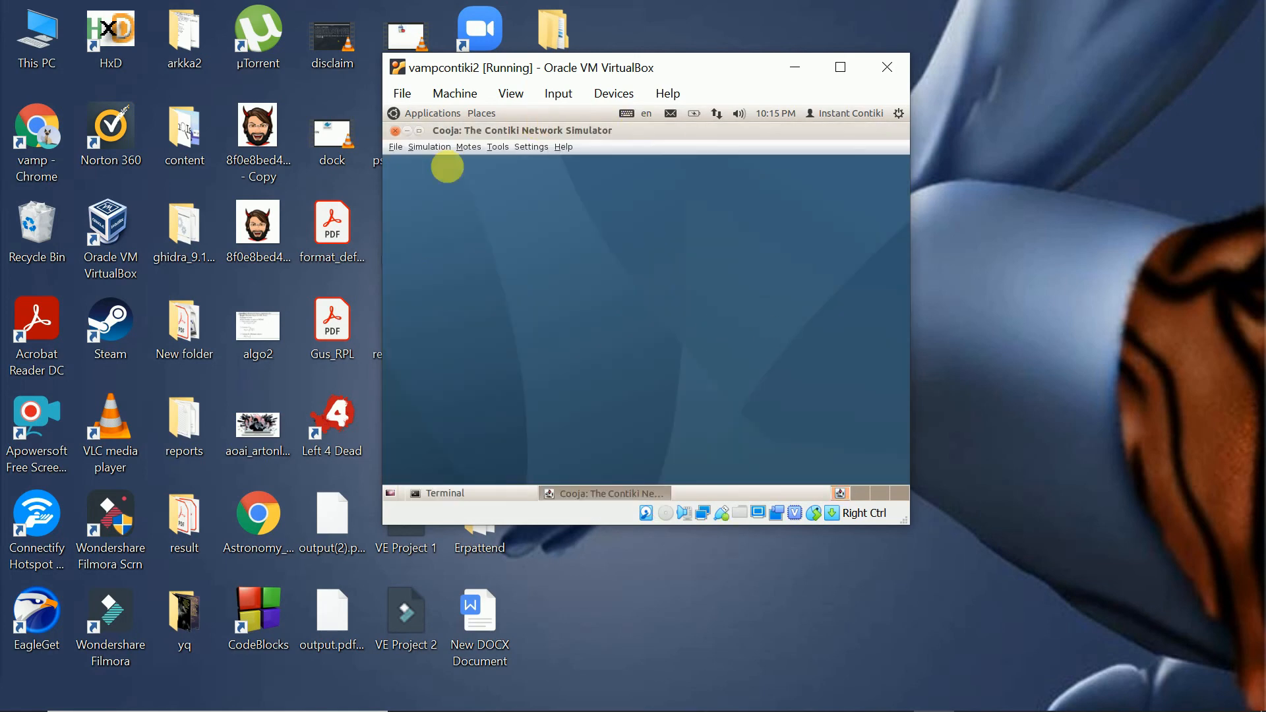
left_click(403, 149)
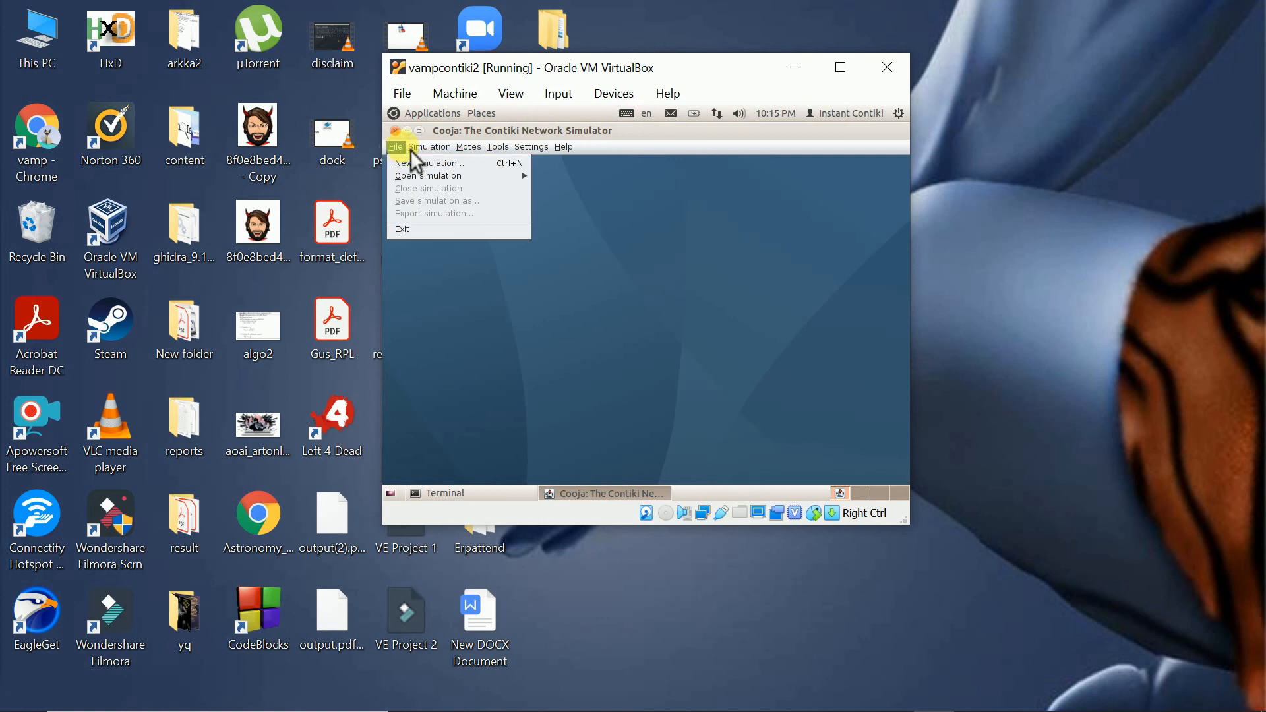
mouse_move(481, 152)
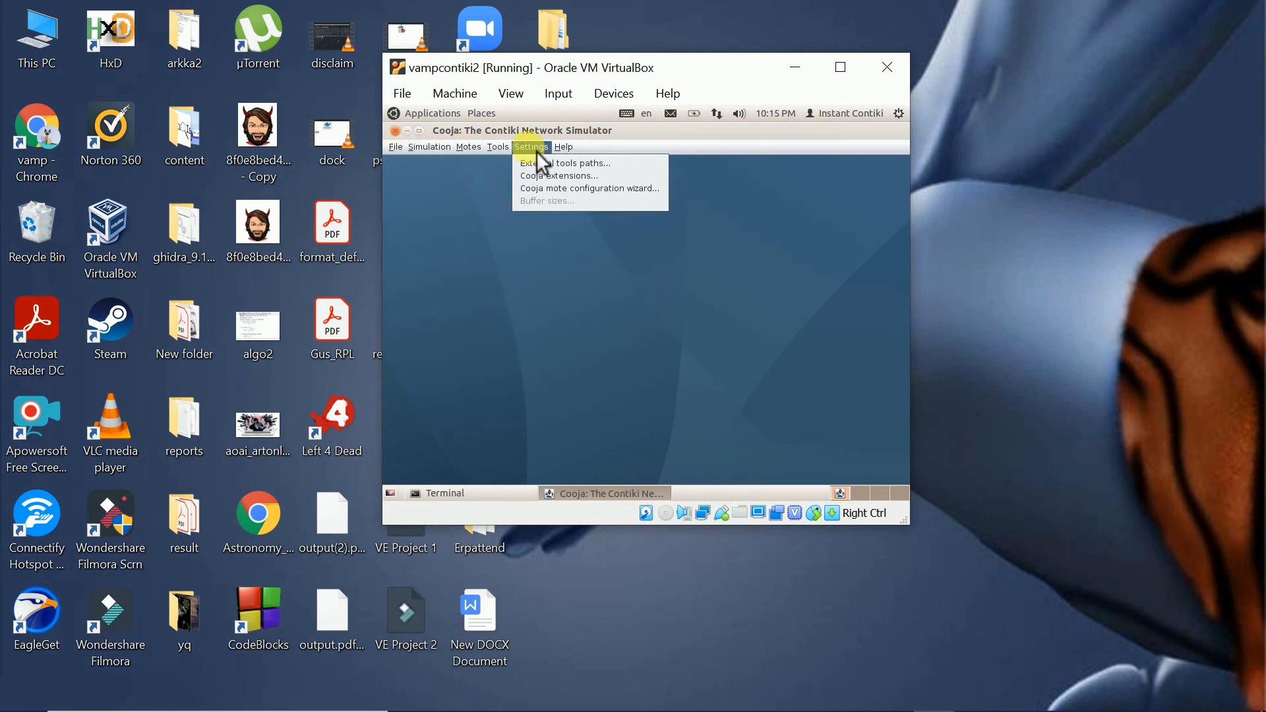
mouse_move(564, 151)
- Close the Cooja window and postpone the Ubuntu 14.04 upgrade offer
left_click(403, 136)
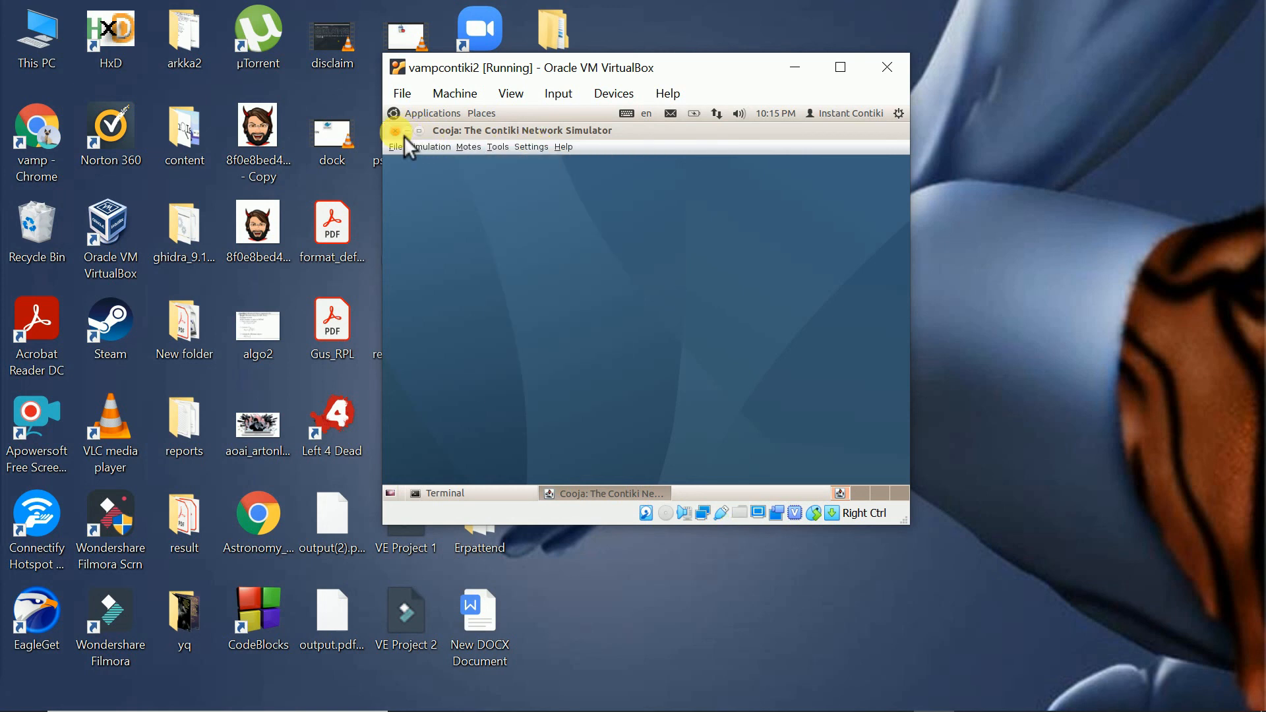
left_click(404, 133)
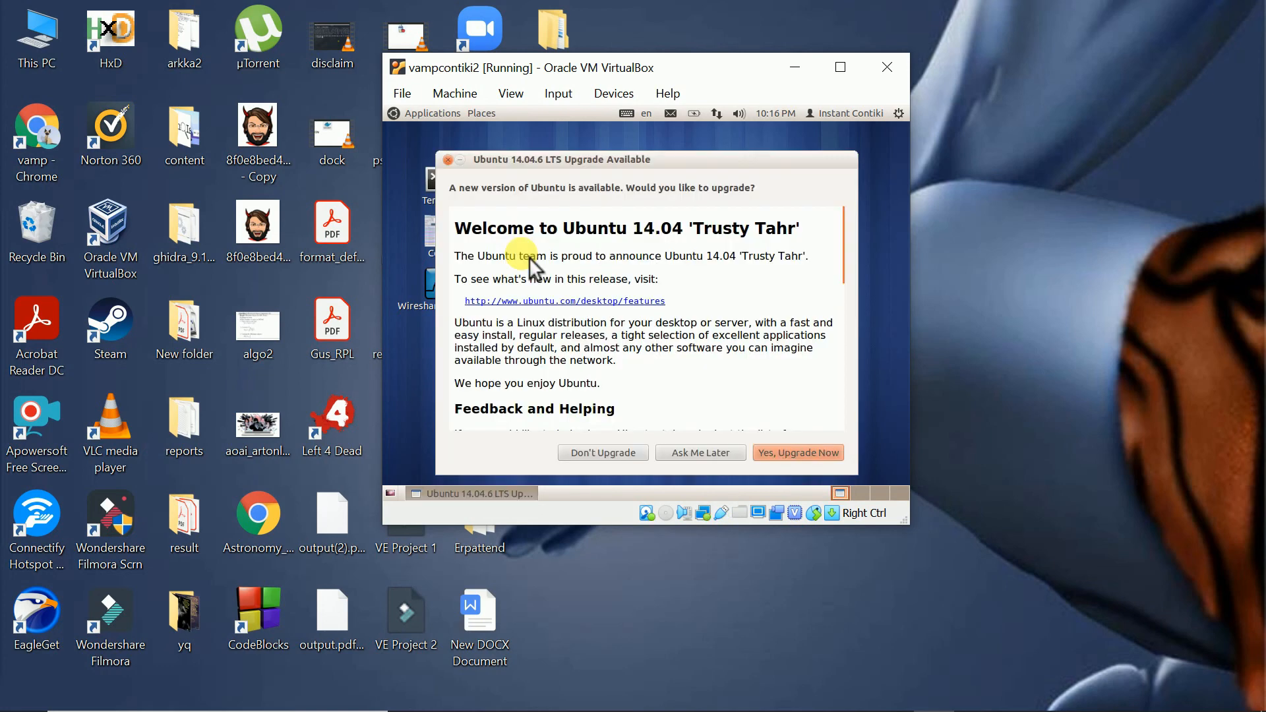
left_click(718, 453)
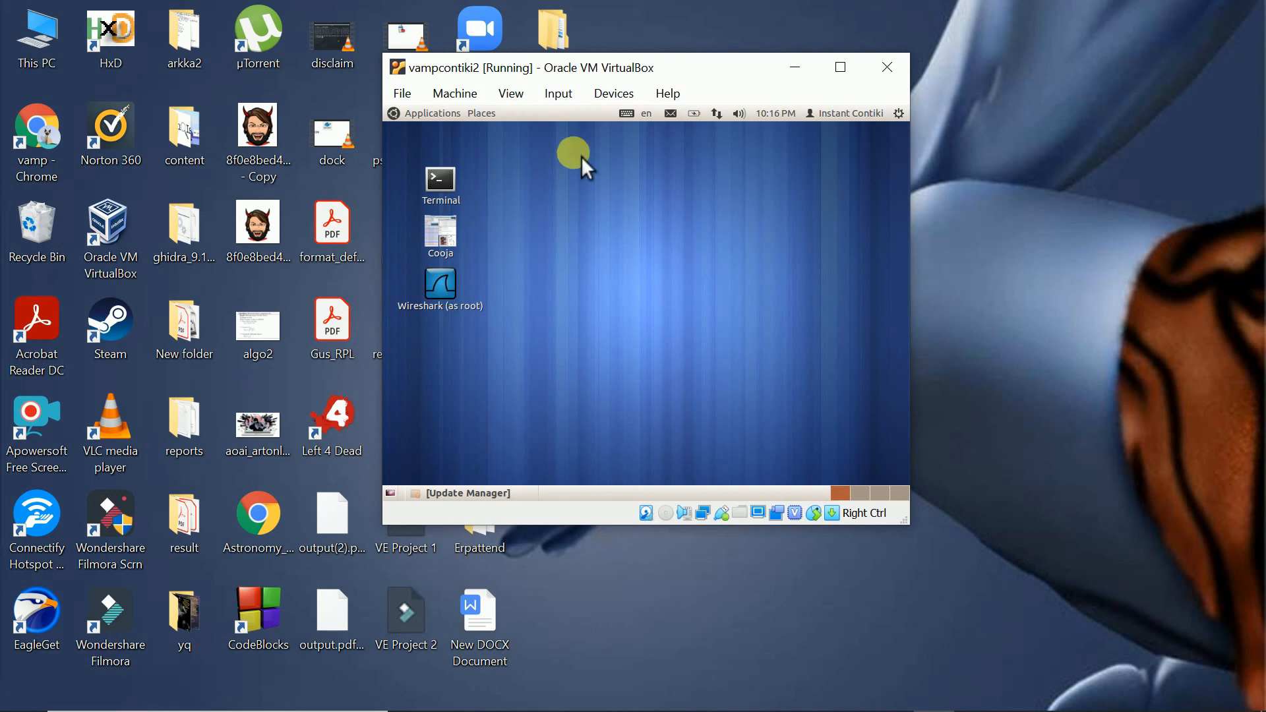
left_click(840, 69)
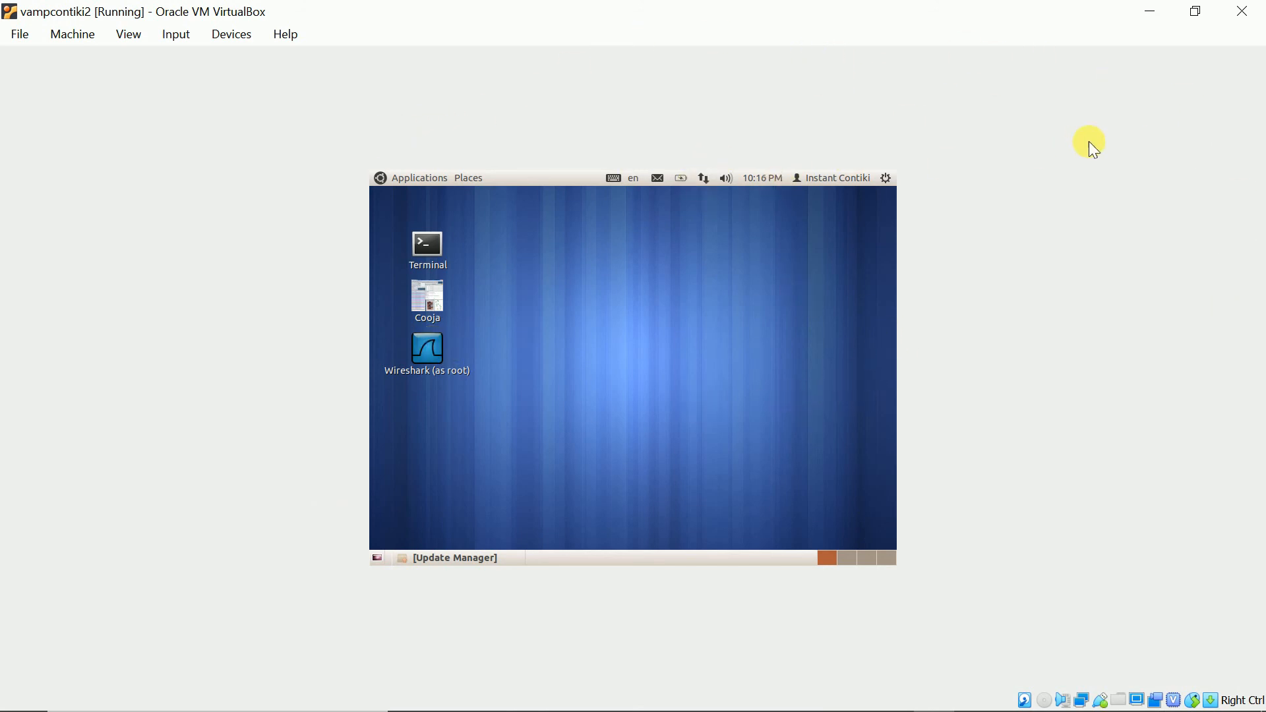
left_click(1197, 12)
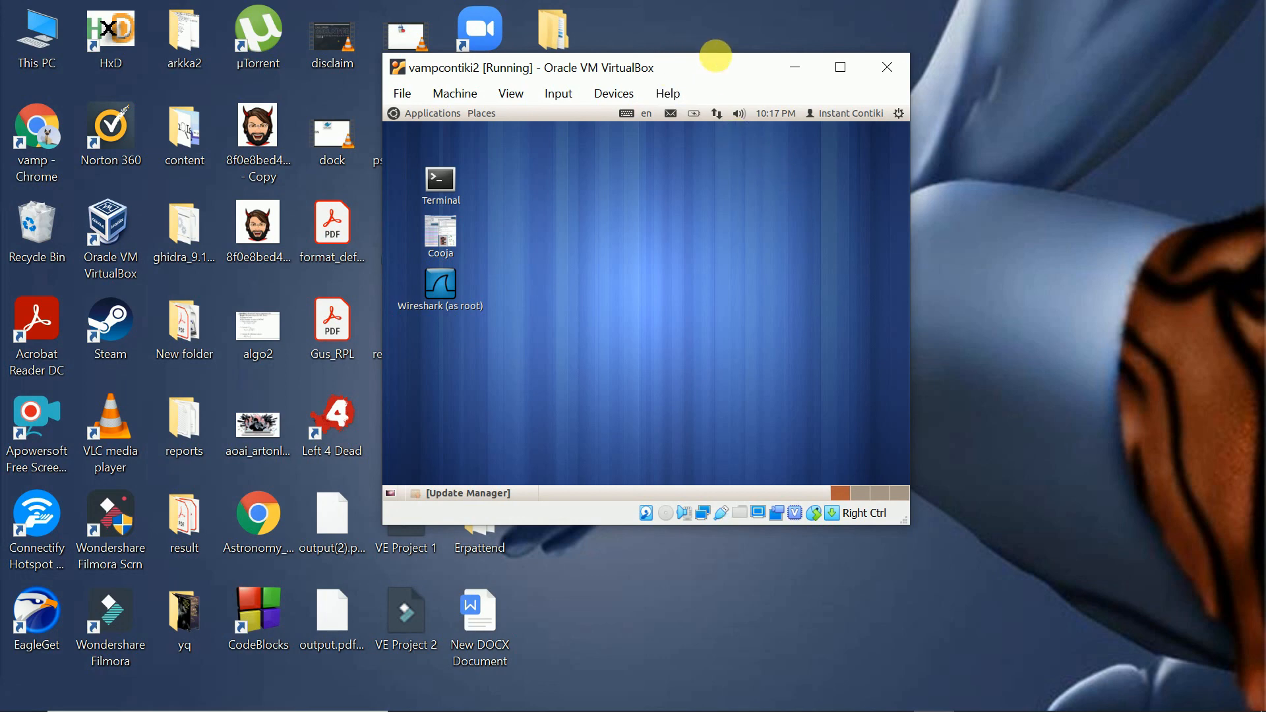
left_click_drag(680, 73, 704, 106)
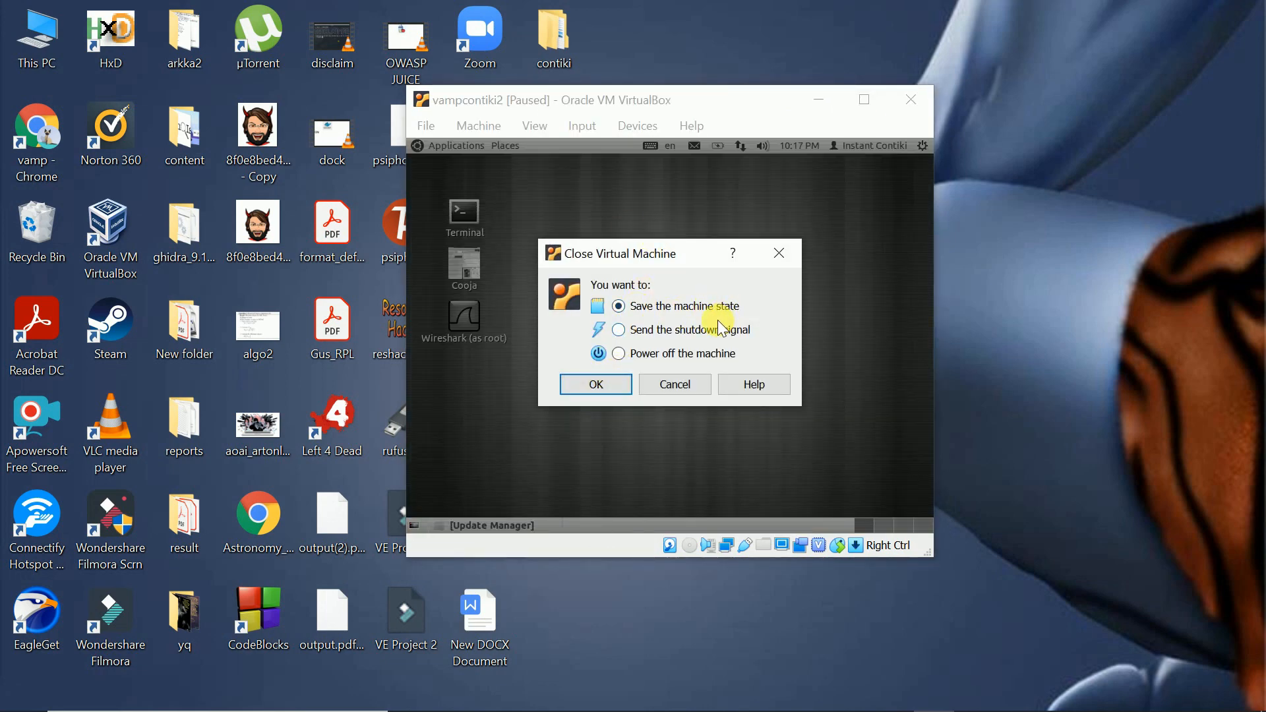
- Close the virtual machine by choosing to power it off
left_click(662, 334)
left_click(641, 356)
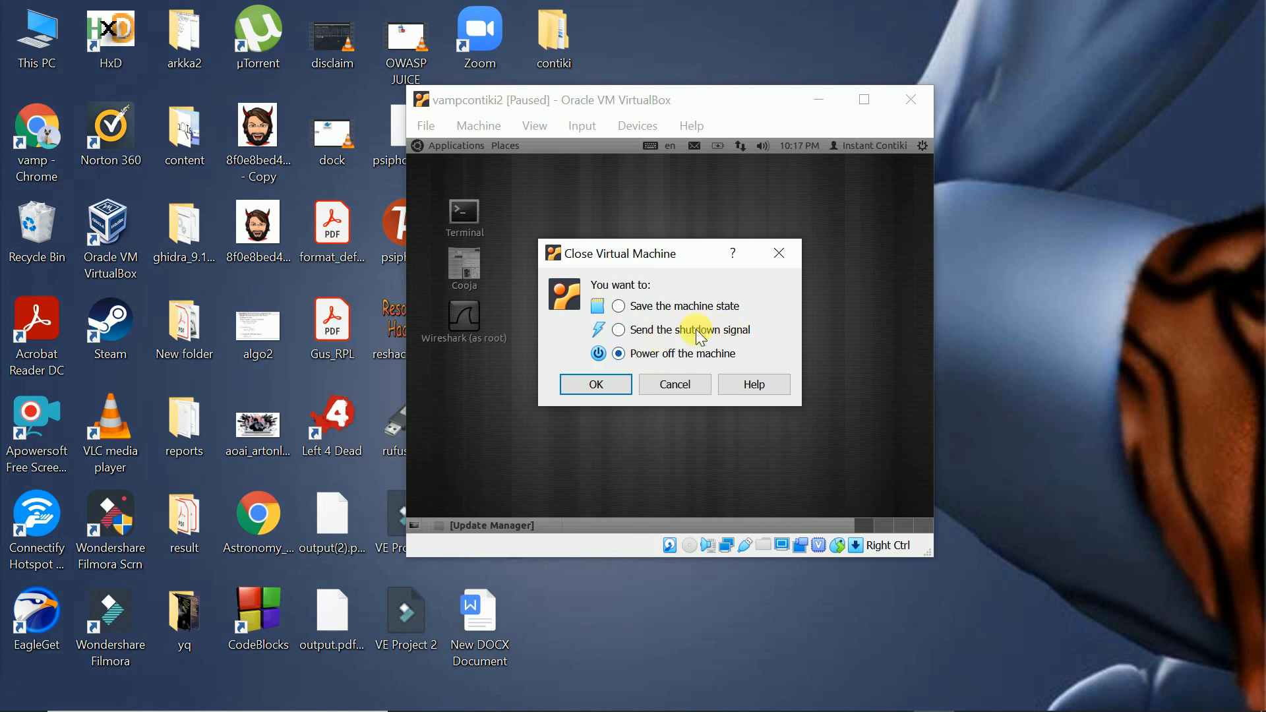
left_click(605, 383)
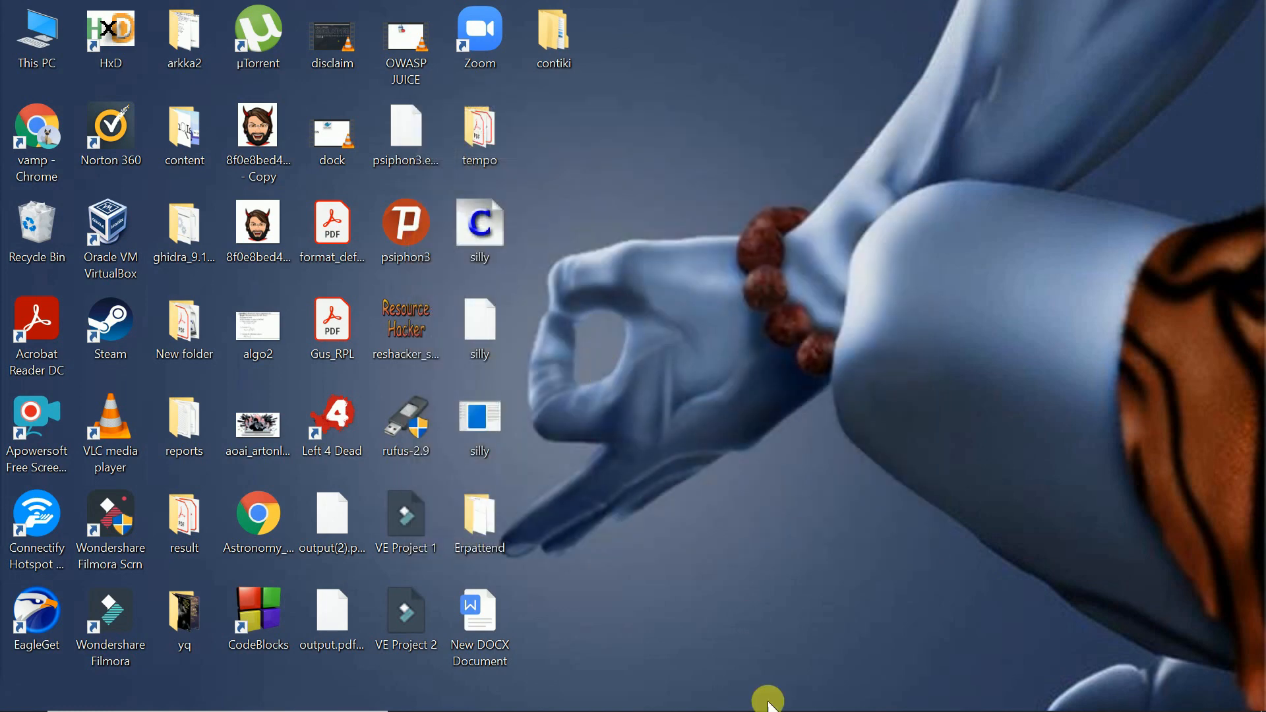
left_click(929, 692)
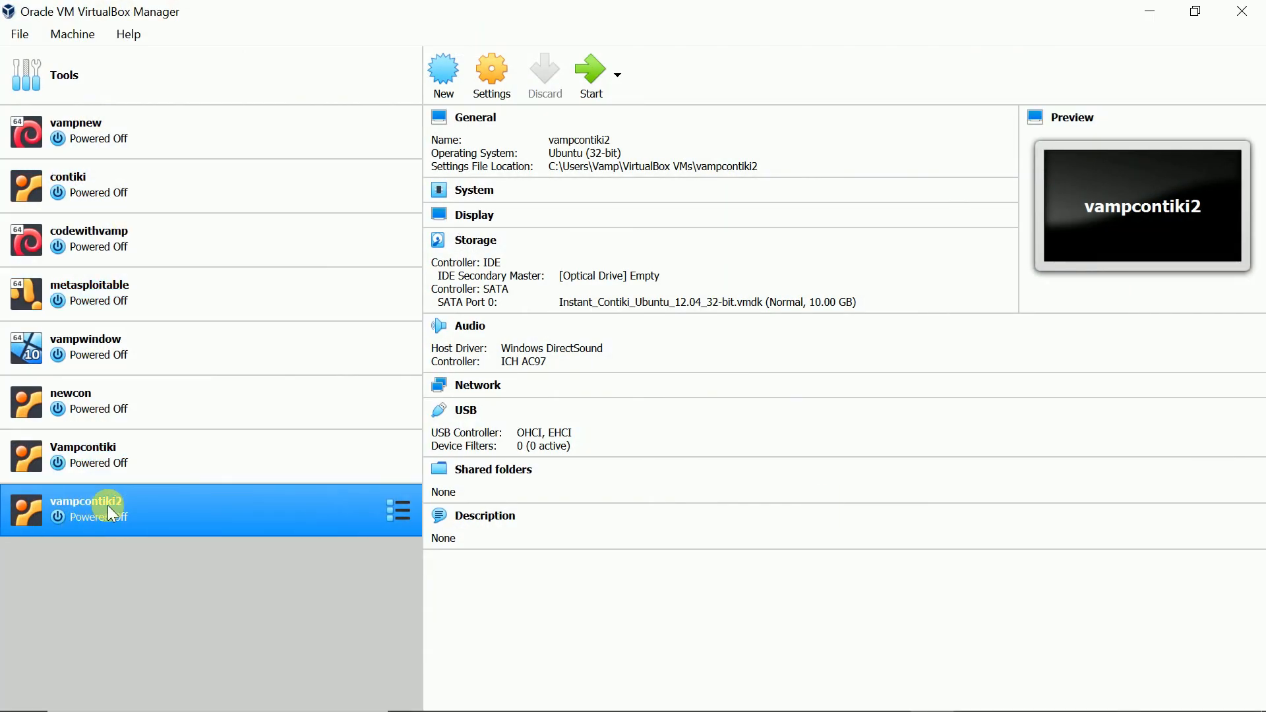
right_click(143, 513)
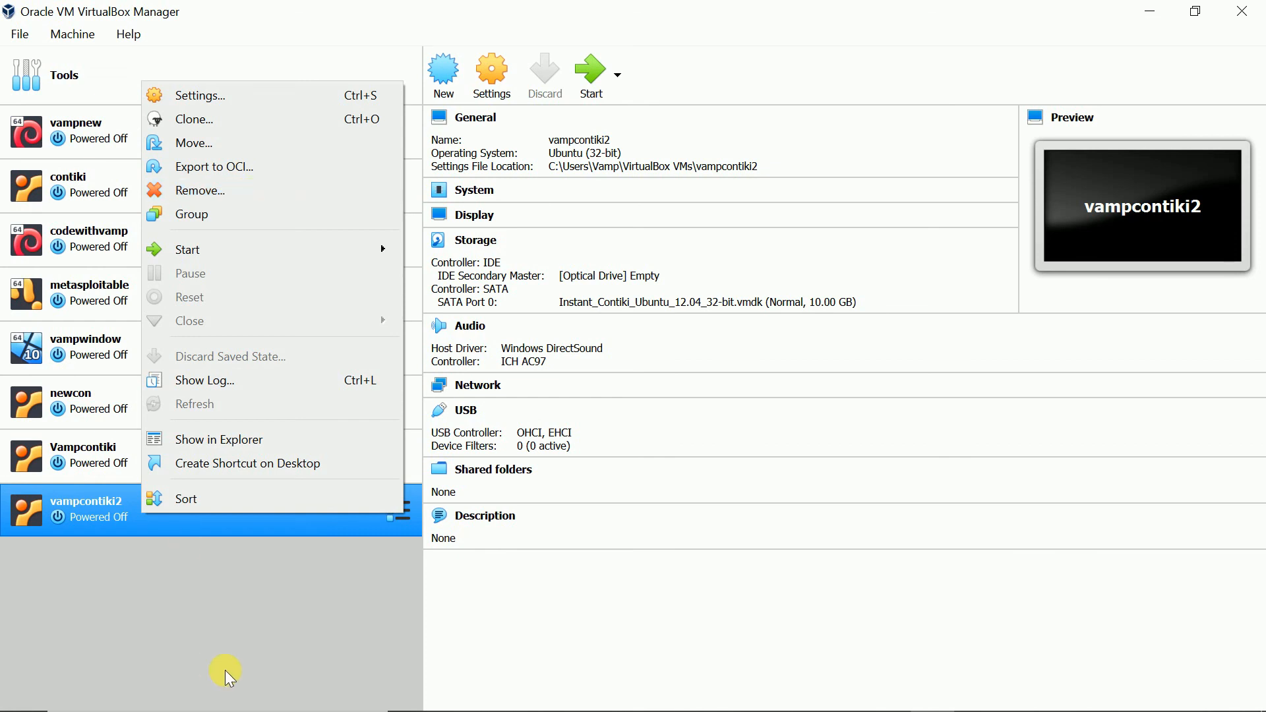
left_click(187, 614)
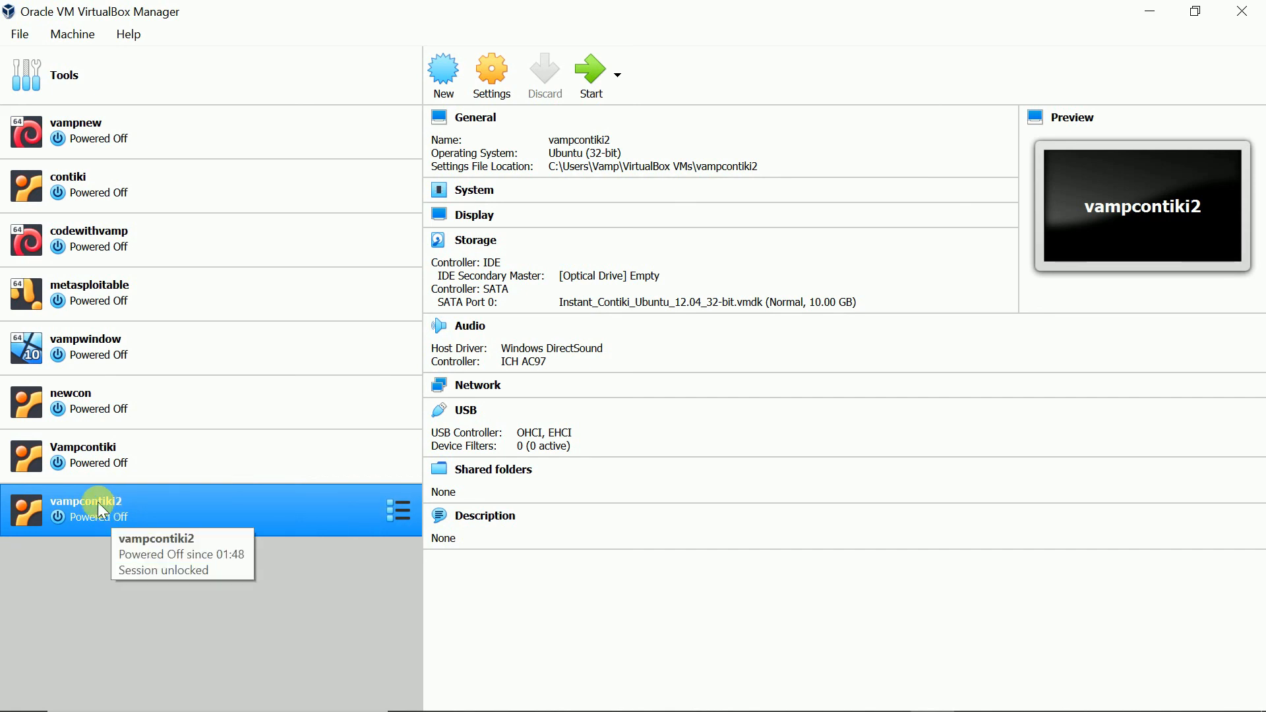
left_click(1242, 11)
double_click(287, 106)
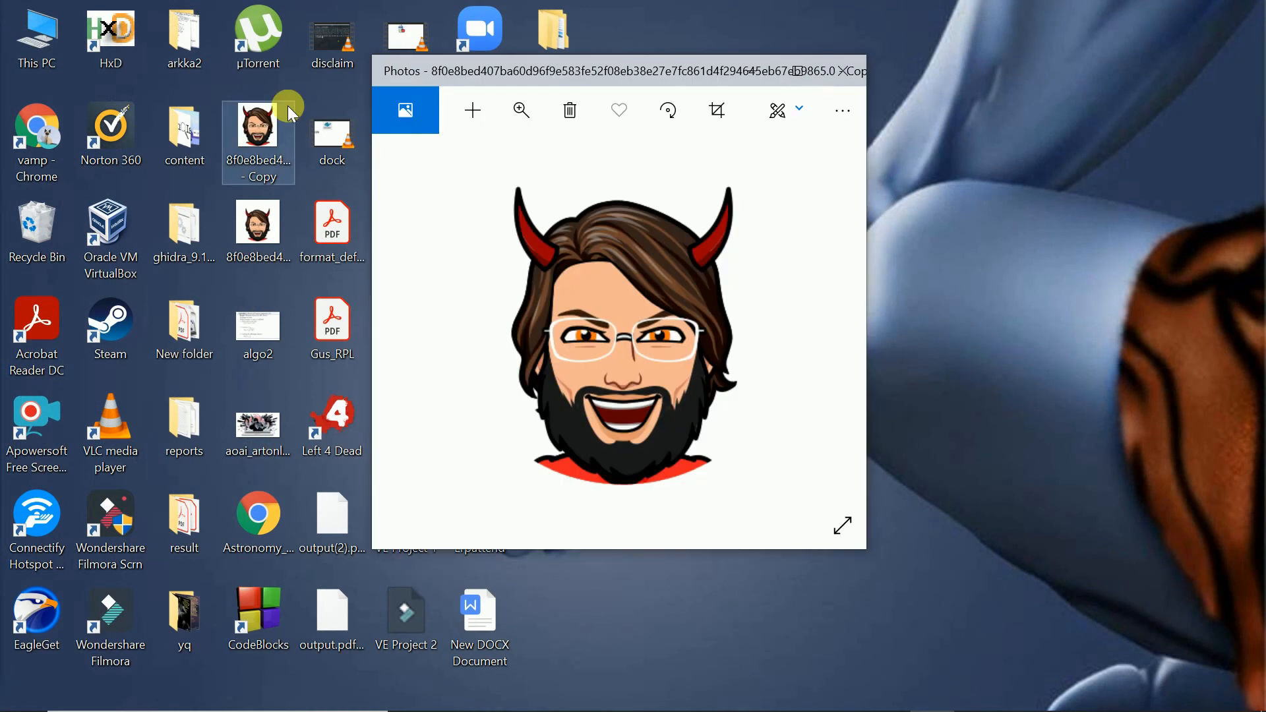